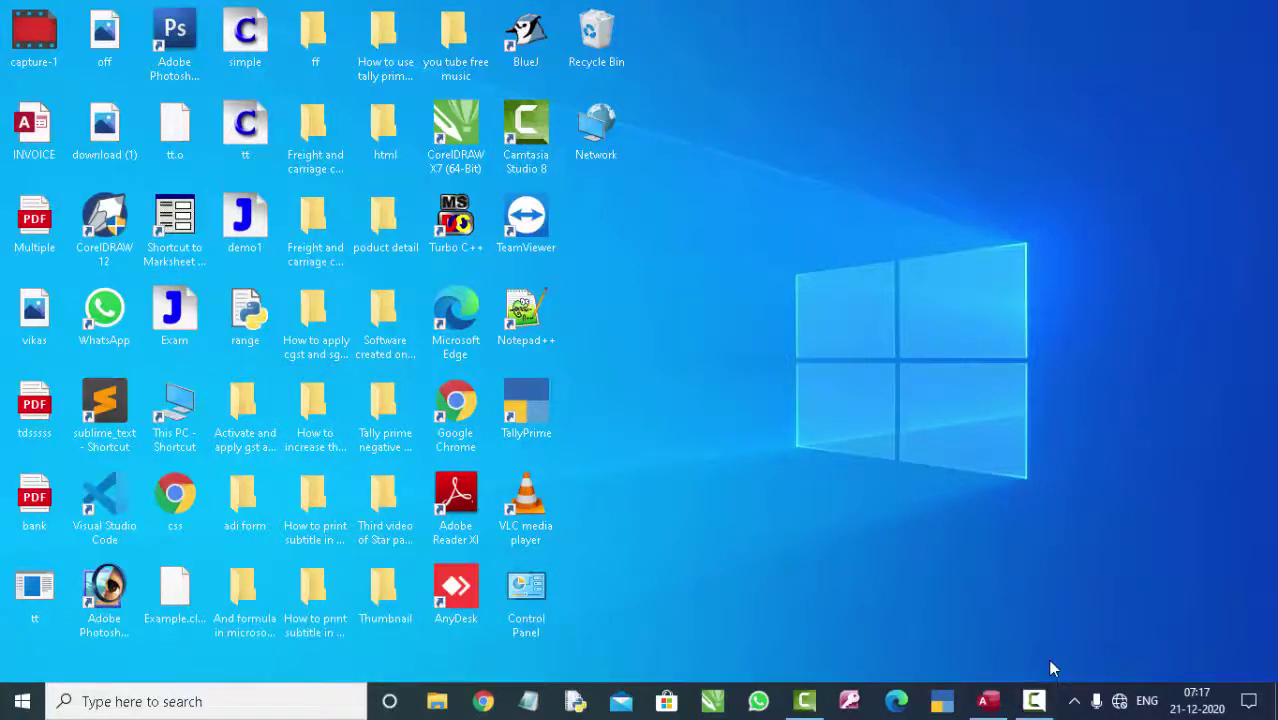
# Hide the desktop icons and then show them again
pyautogui.hotkey('shift', 'F10')
pyautogui.press('v')
pyautogui.press('d')
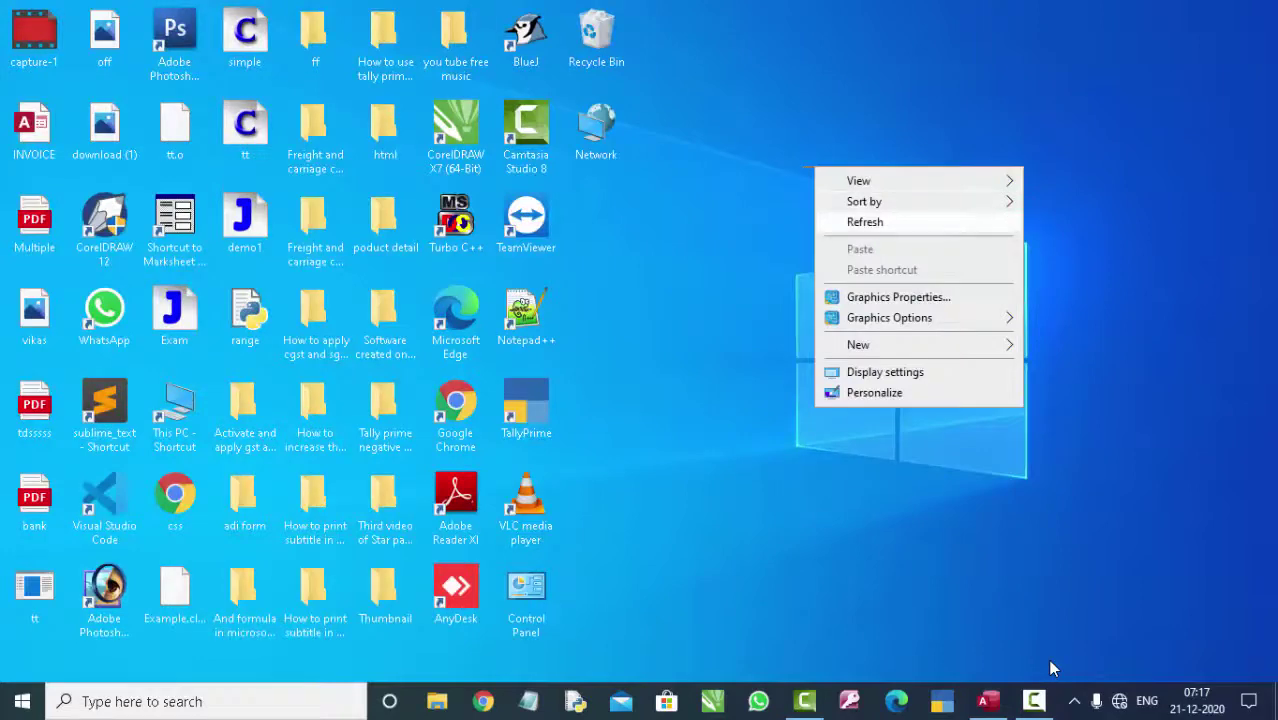
pyautogui.press('Escape')
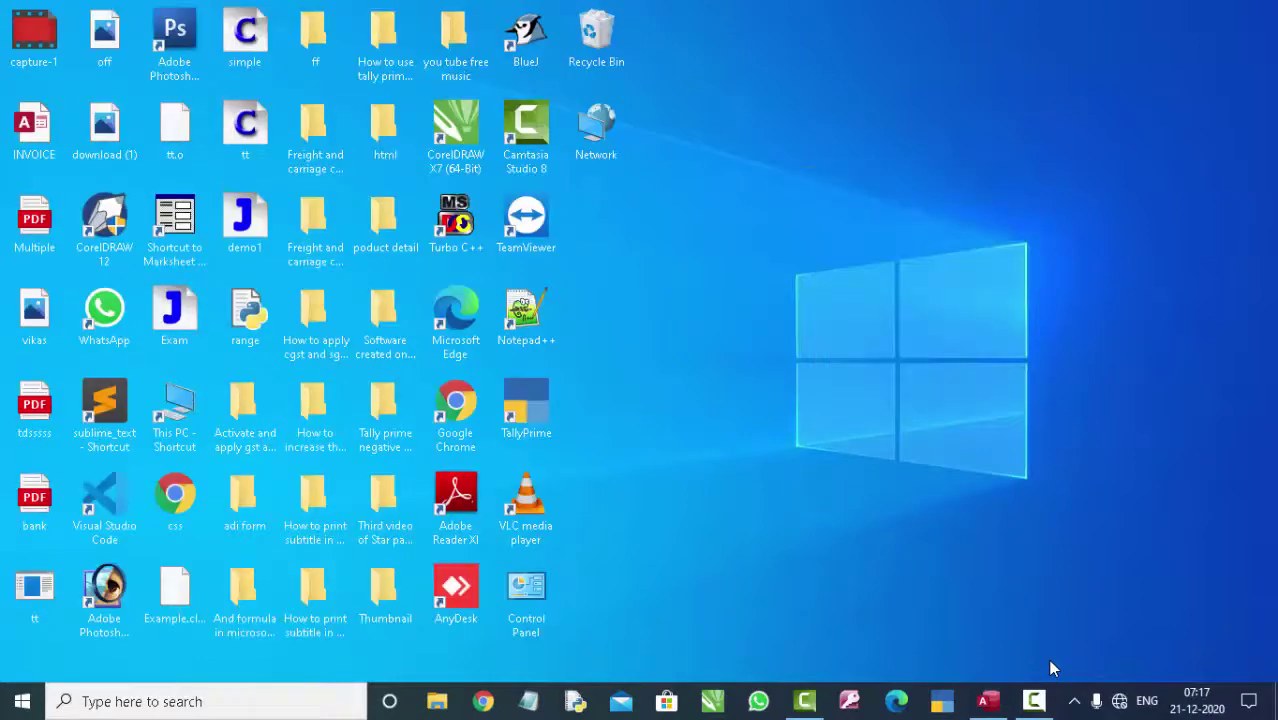
# Refresh the desktop, then create the blank Access database Database182
pyautogui.hotkey('shift', 'F10')
pyautogui.press('Down')
pyautogui.press('Down')
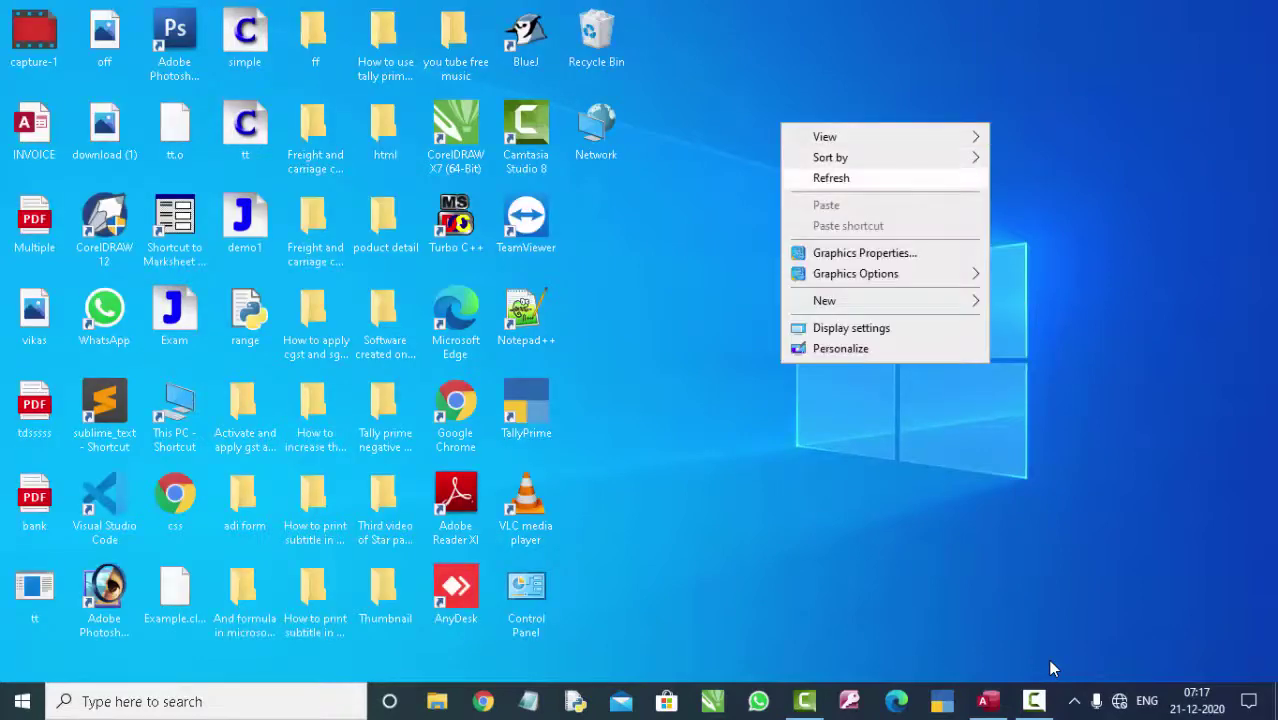
pyautogui.press('Return')
pyautogui.hotkey('shift', 'F10')
pyautogui.press('Return')
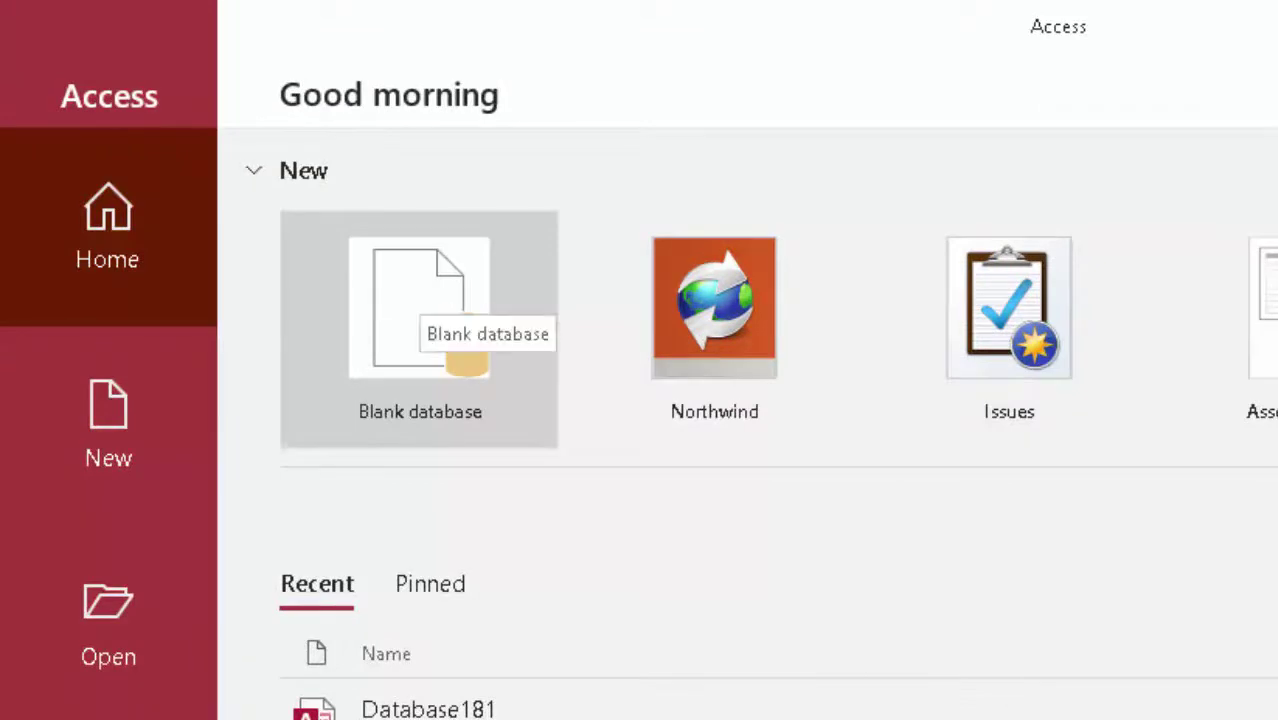
pyautogui.click(420, 320)
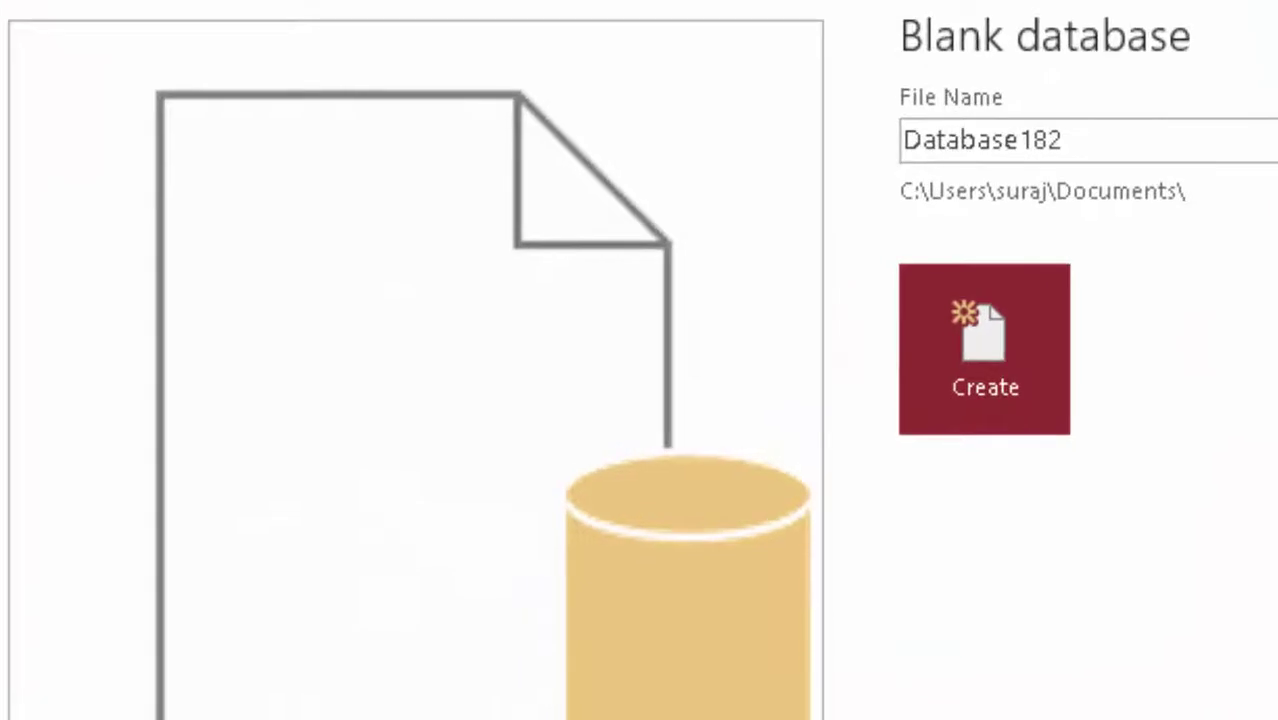
pyautogui.click(984, 349)
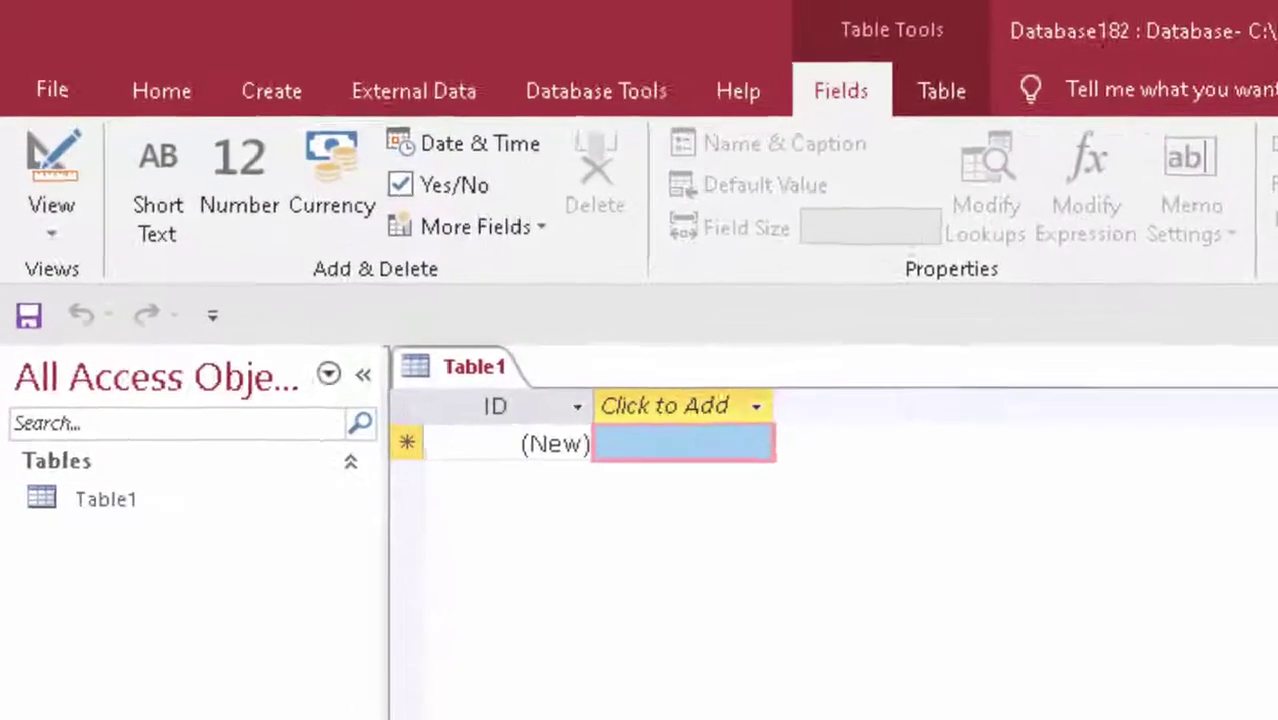
# Switch the new table to Design View and save it under the default name Table1
pyautogui.click(57, 245)
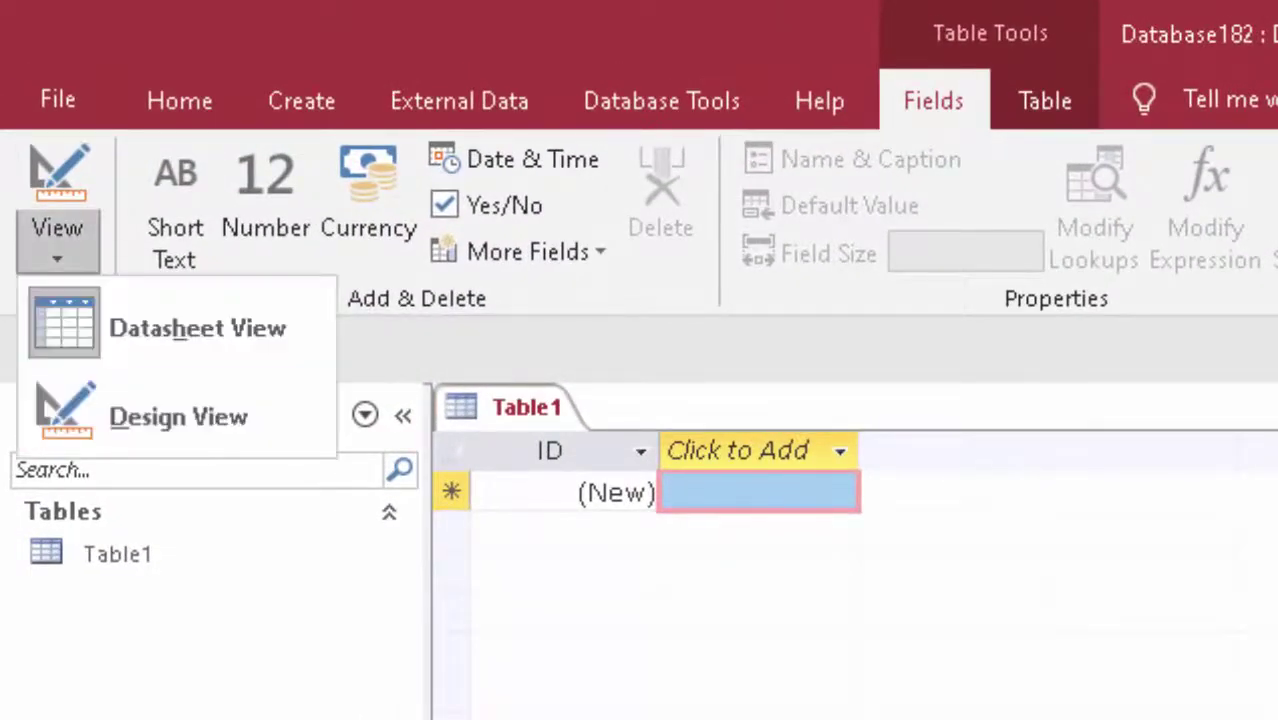
pyautogui.click(177, 414)
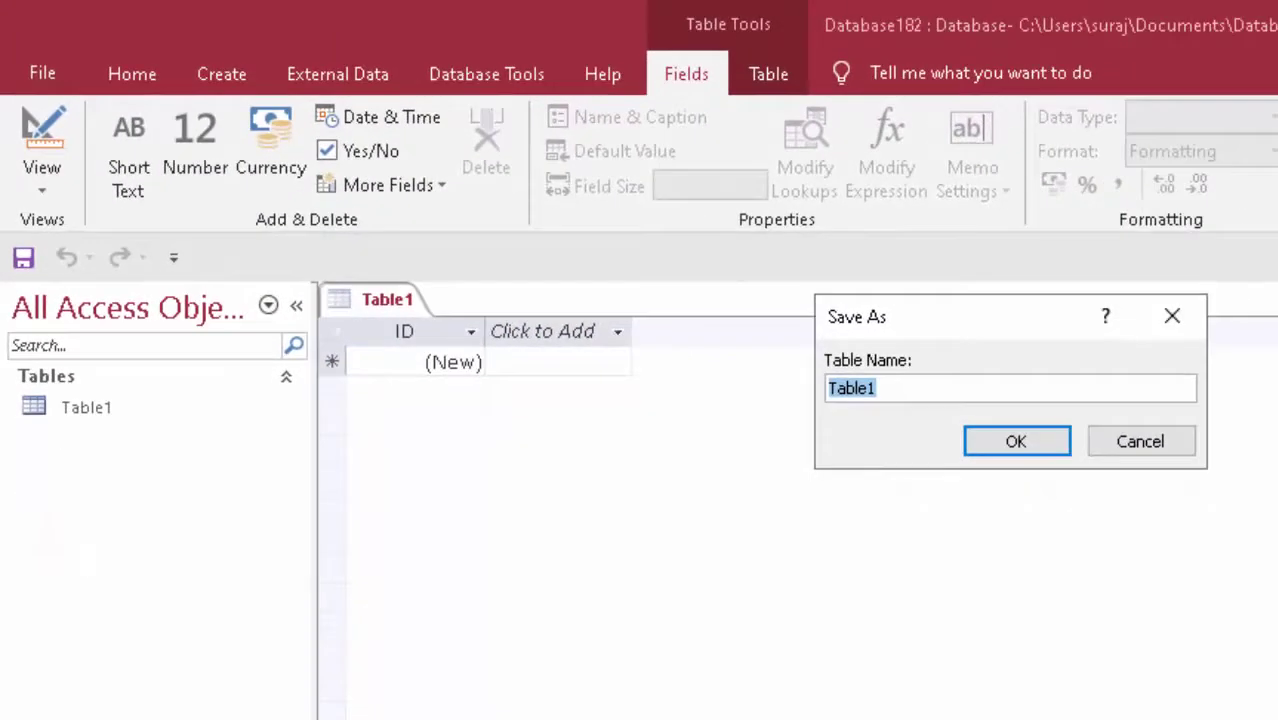
pyautogui.press('Return')
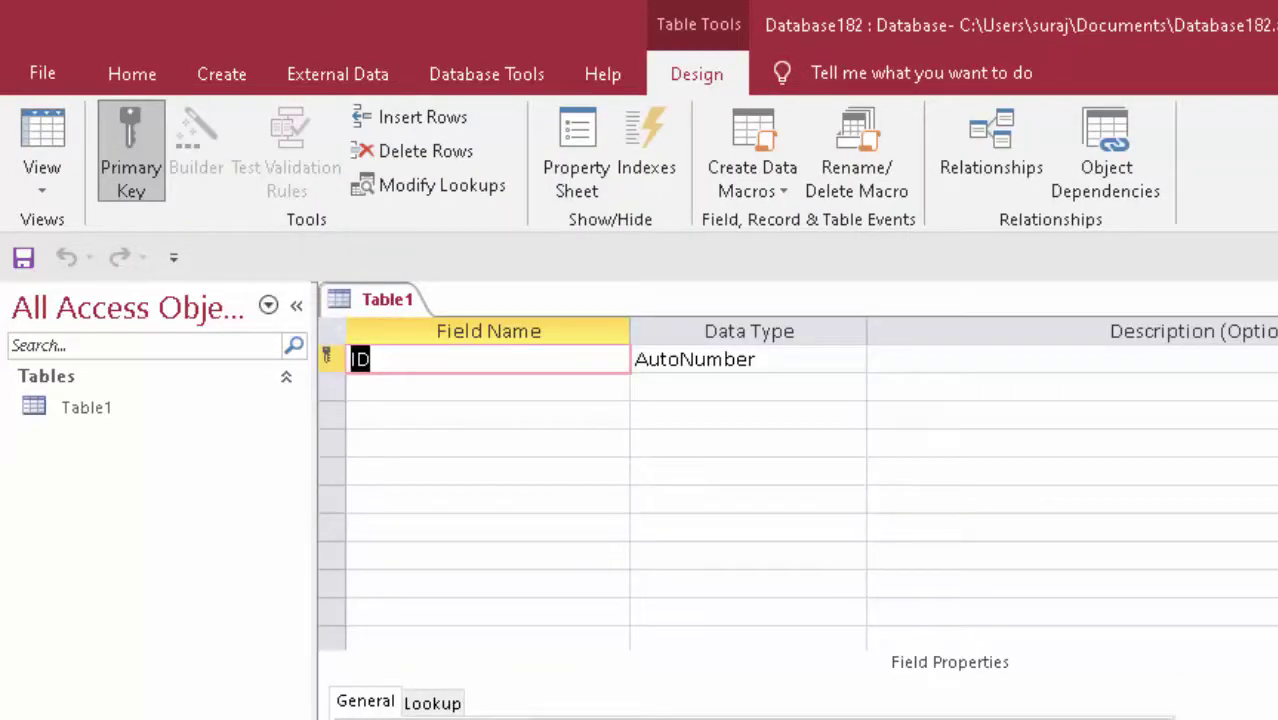
# Rename the ID field to Student id and add Student Name as a Short Text field
pyautogui.press('BackSpace')
pyautogui.write('S')
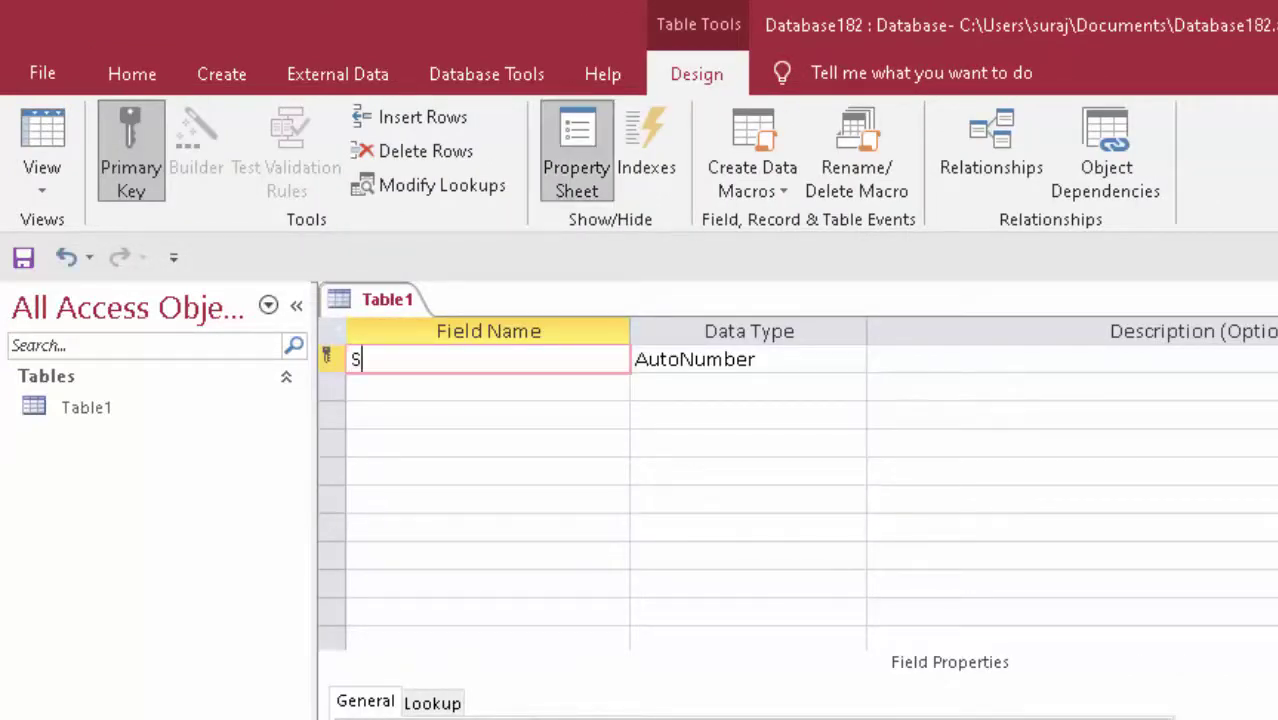
pyautogui.write('tuden')
pyautogui.write('t id')
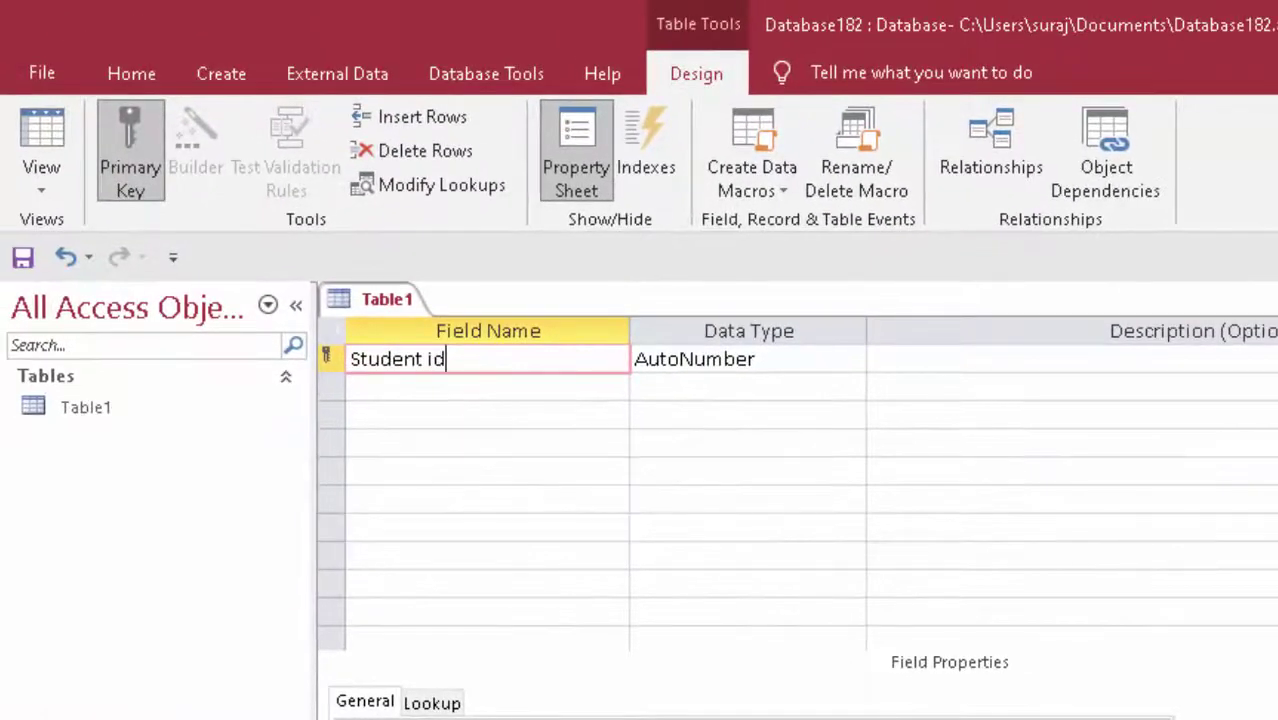
pyautogui.press('Down')
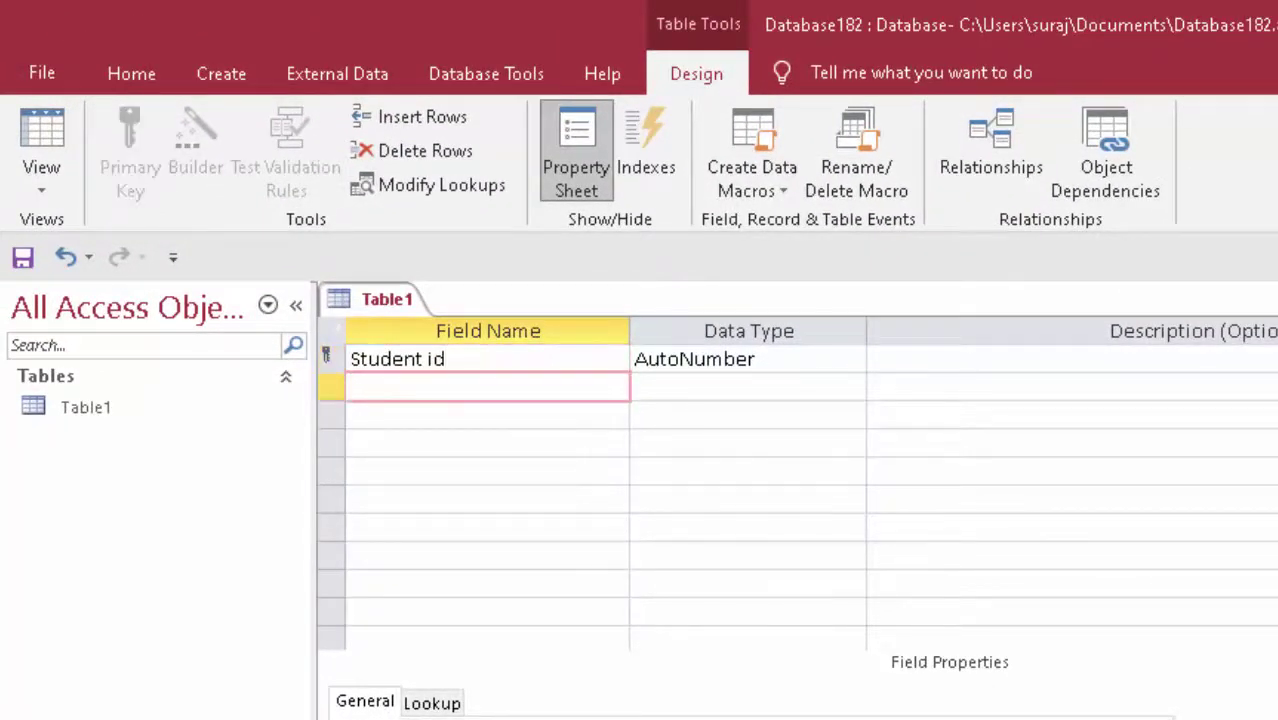
pyautogui.write('Stu')
pyautogui.write('de')
pyautogui.write('n')
pyautogui.write('t ')
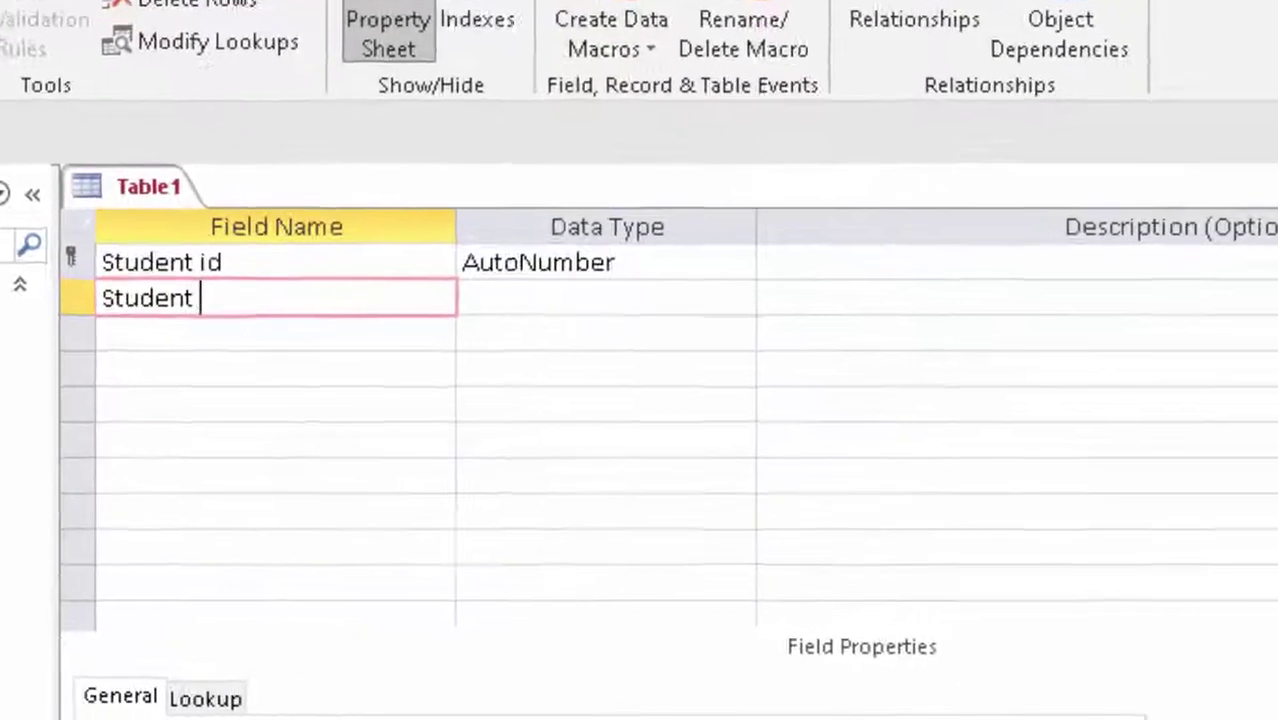
pyautogui.write('Name')
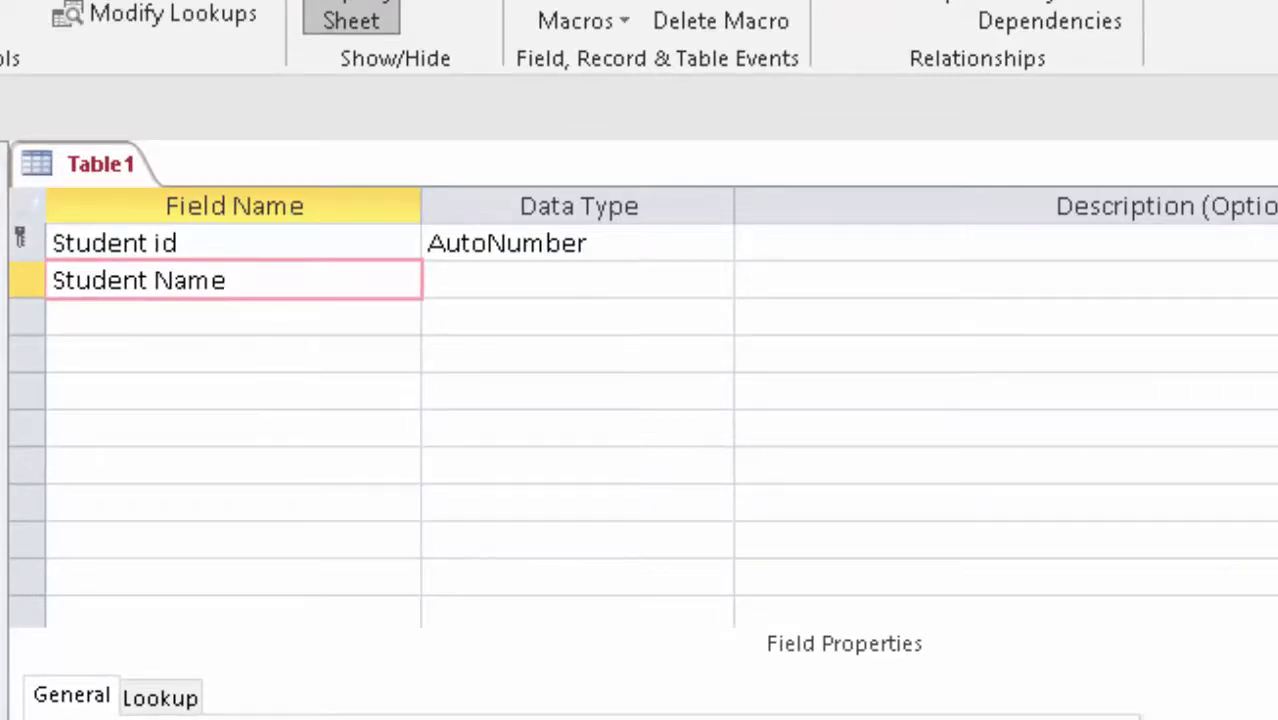
pyautogui.press('Return')
pyautogui.press('Return')
pyautogui.press('Return')
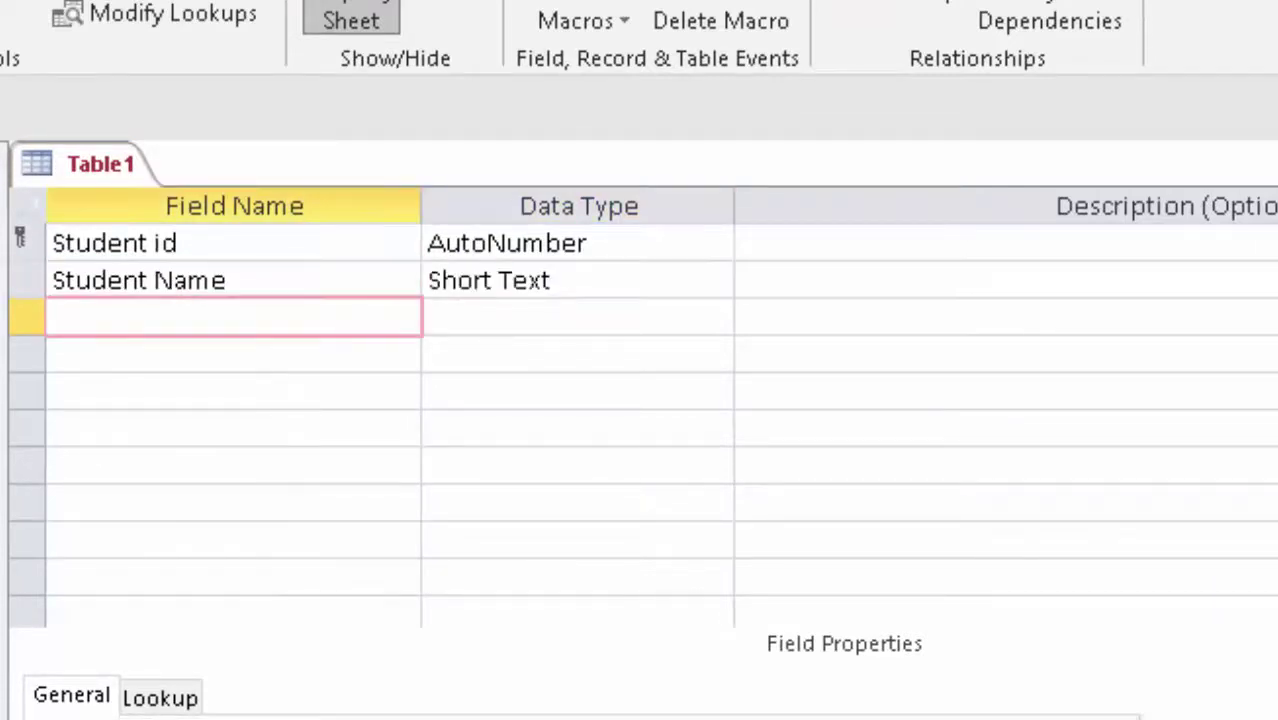
pyautogui.click(555, 280)
pyautogui.hotkey('alt', 'Down')
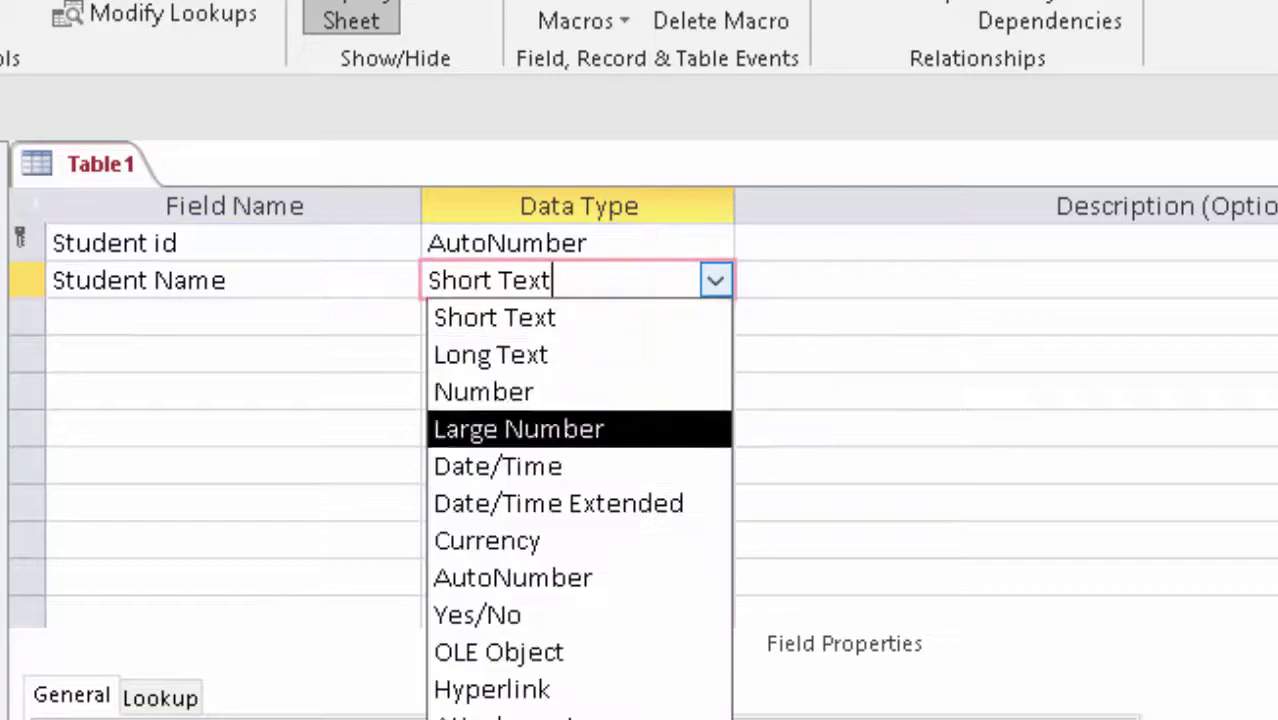
pyautogui.press('Down')
pyautogui.press('Down')
pyautogui.press('Down')
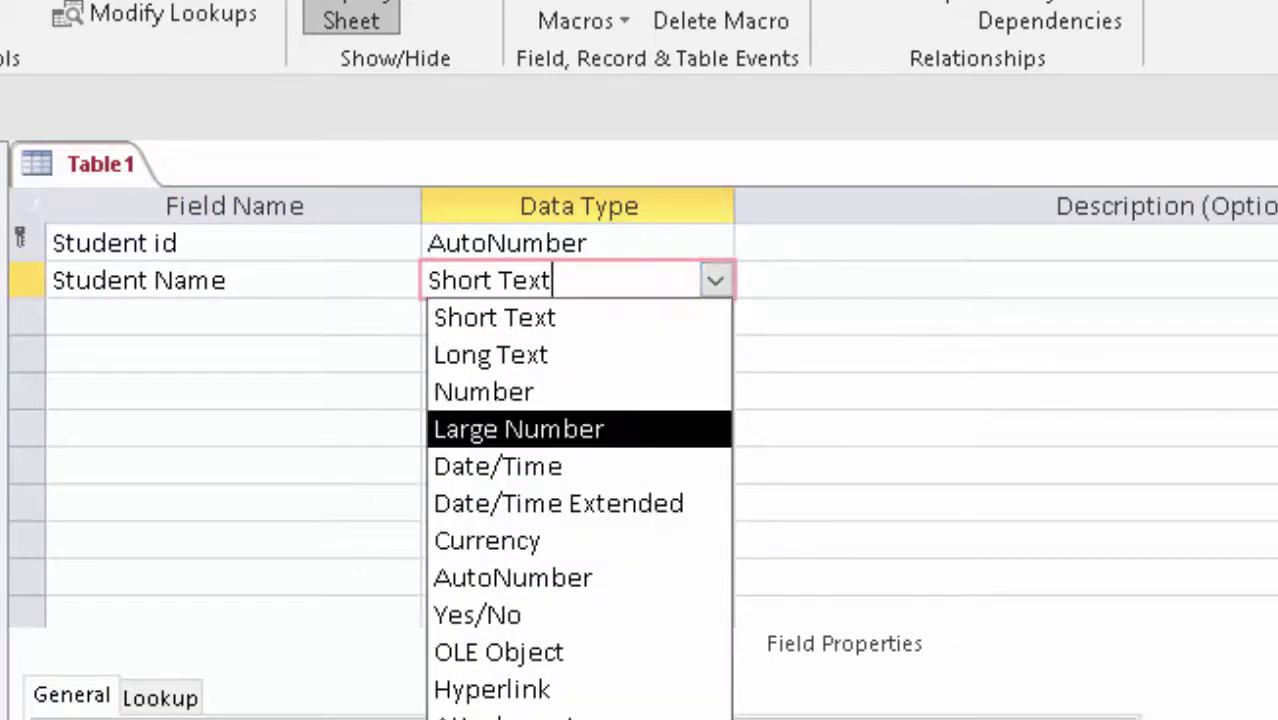
pyautogui.press('Escape')
pyautogui.click(233, 317)
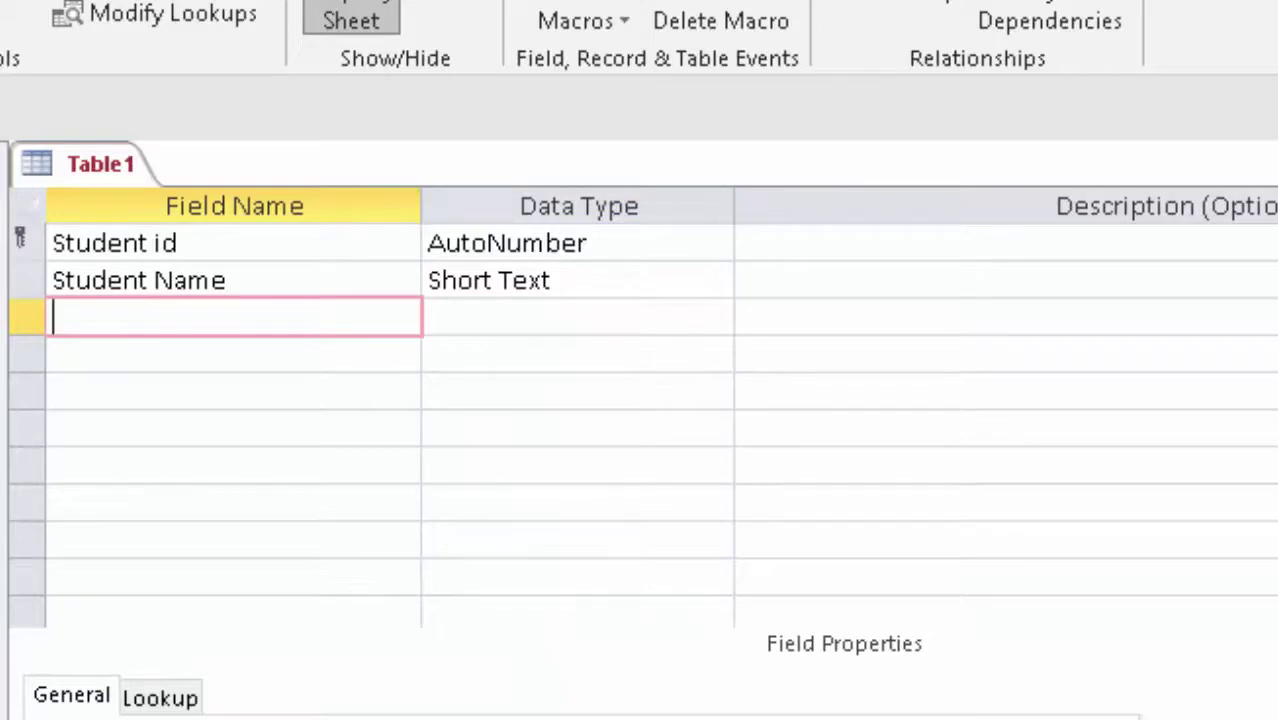
# Add a third field named Yes/No with the Yes/No data type
pyautogui.write('Yes')
pyautogui.write('/')
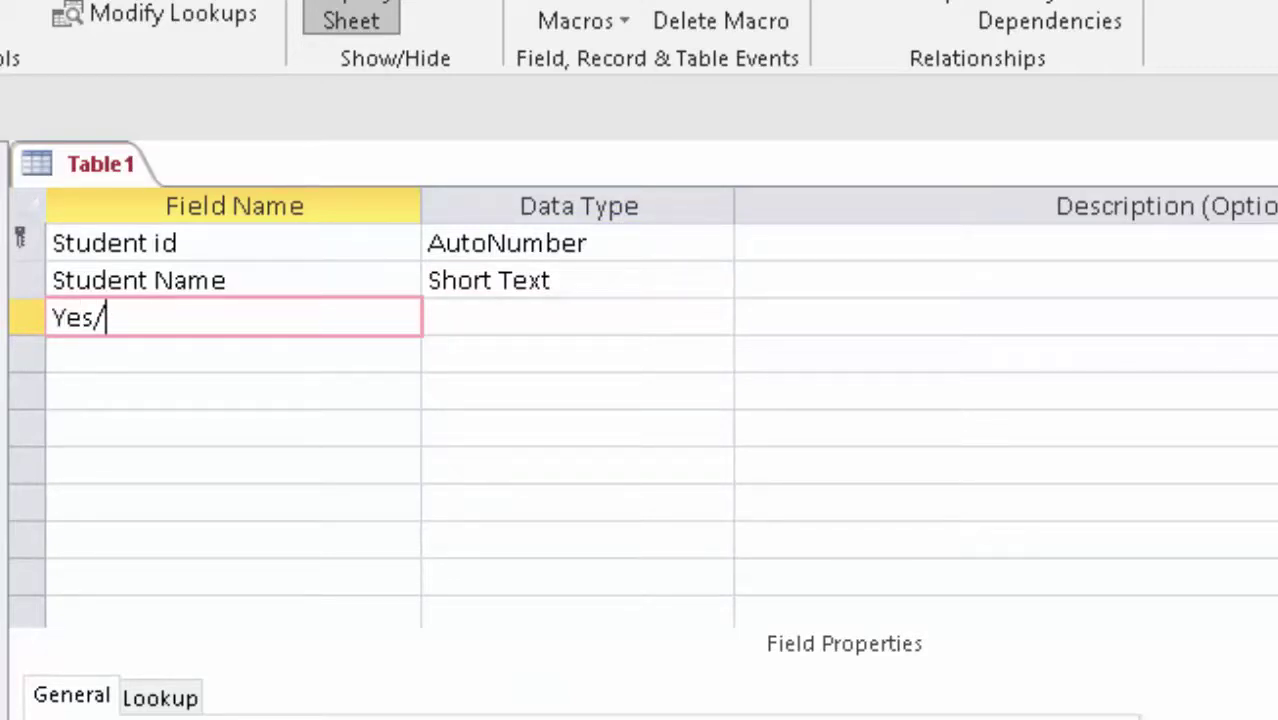
pyautogui.write('No')
pyautogui.write('/')
pyautogui.press('BackSpace')
pyautogui.click(553, 317)
pyautogui.click(715, 317)
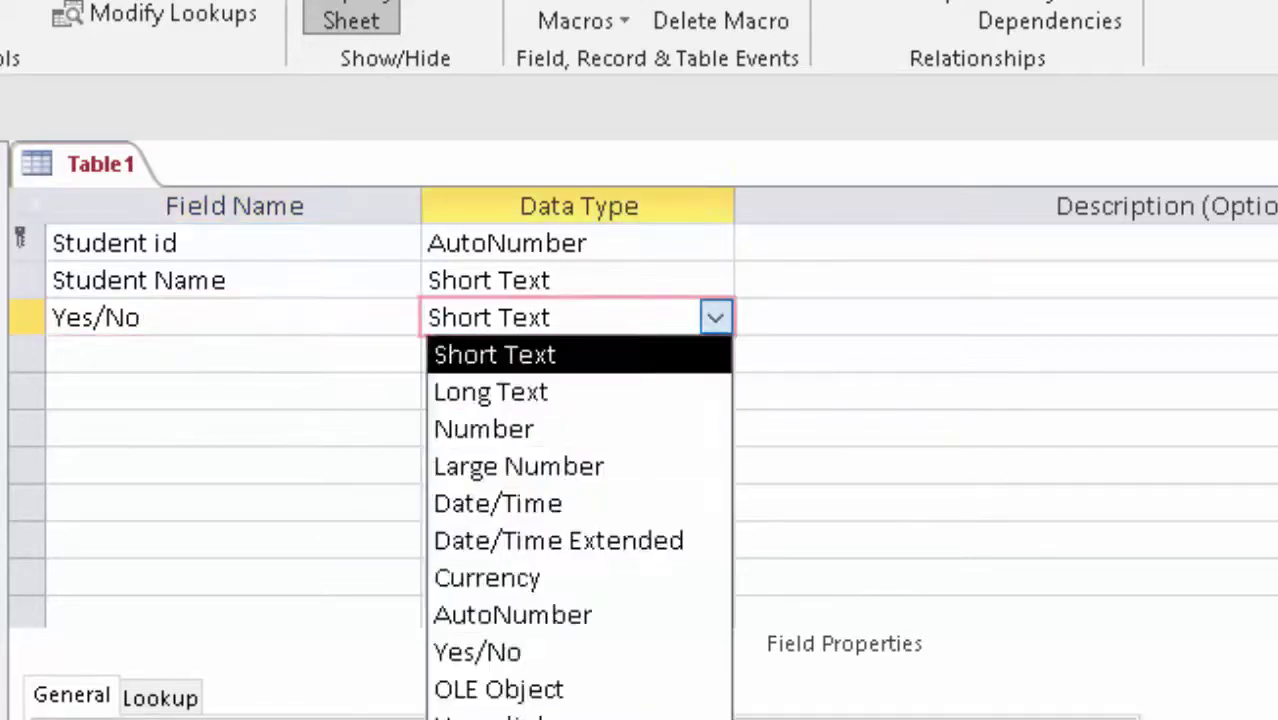
pyautogui.moveTo(405, 630)
pyautogui.mouseDown()
pyautogui.moveTo(576, 672)
pyautogui.moveTo(406, 630)
pyautogui.mouseUp()
pyautogui.press('Down')
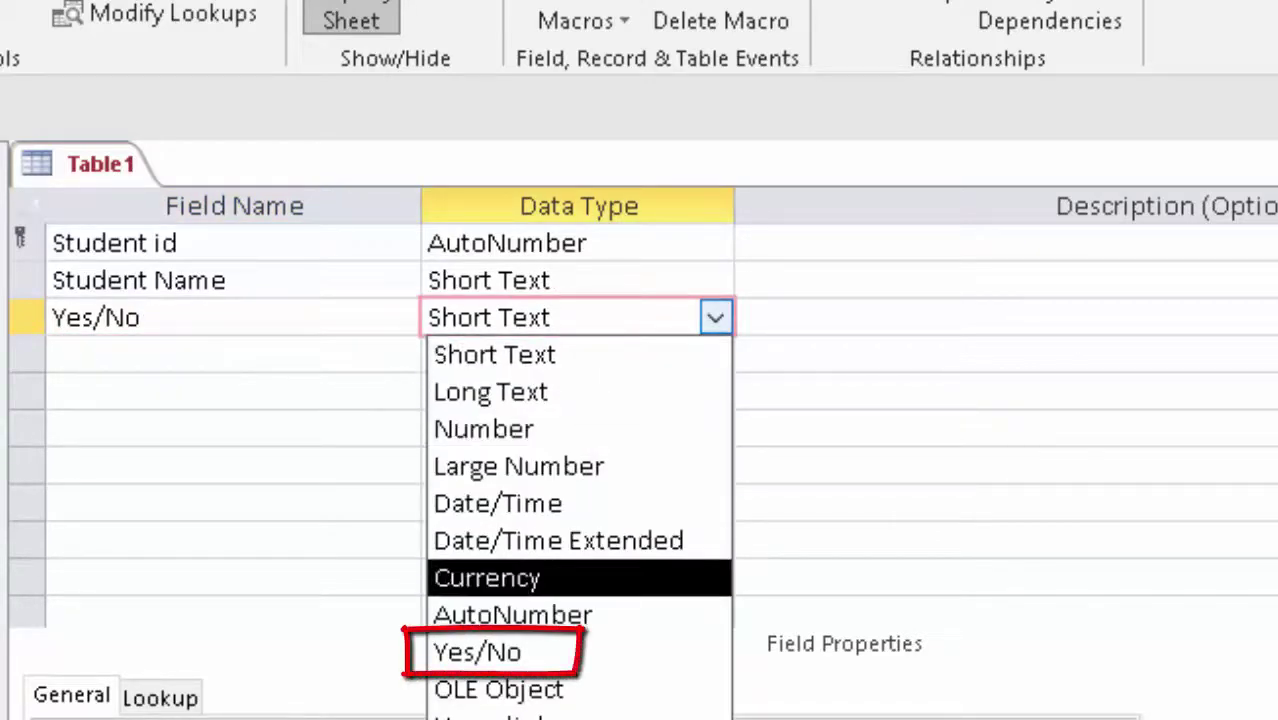
pyautogui.press('Down')
pyautogui.press('Down')
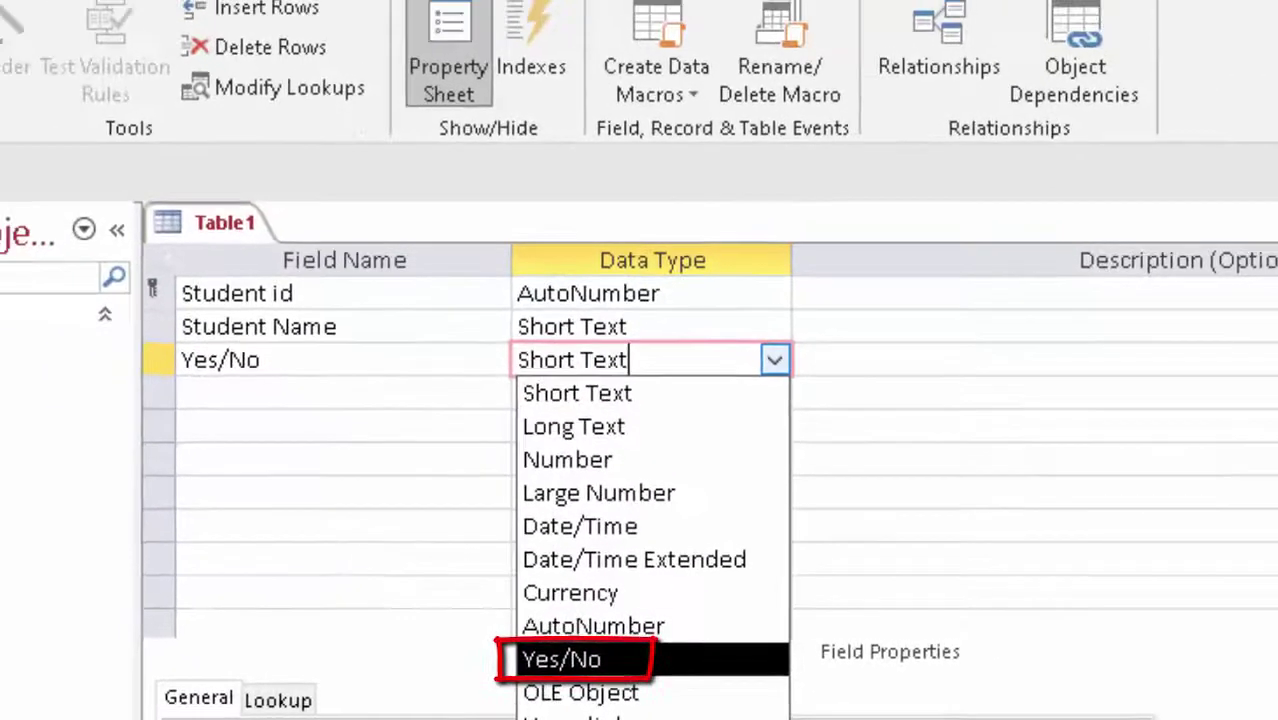
pyautogui.press('Return')
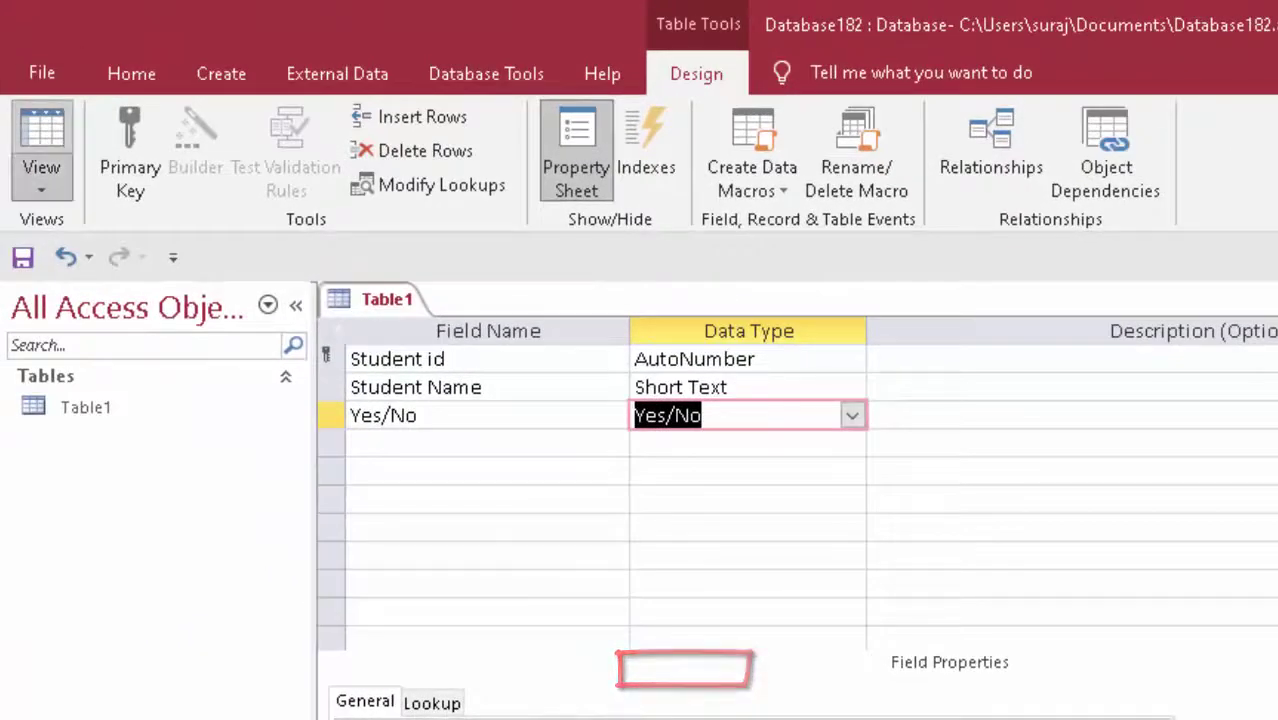
# Save Table1's design, switch to the datasheet and enter Ram as the first student
pyautogui.click(41, 140)
pyautogui.press('Return')
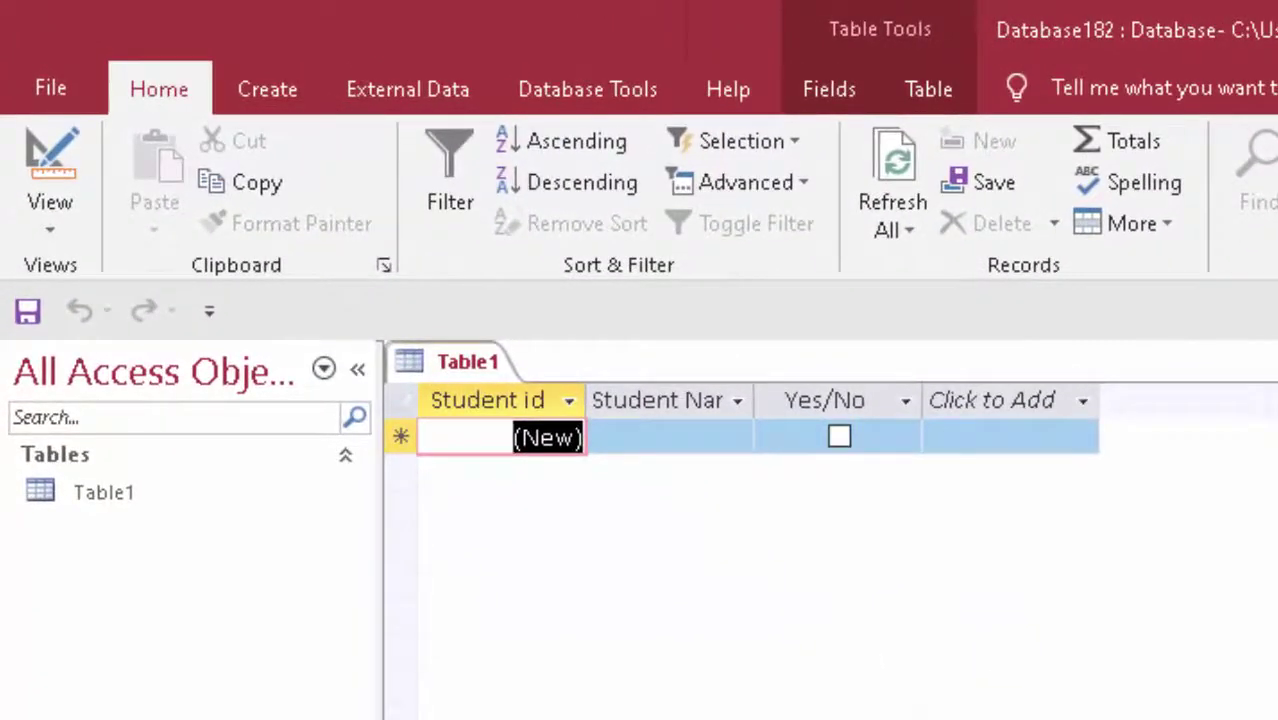
pyautogui.click(690, 437)
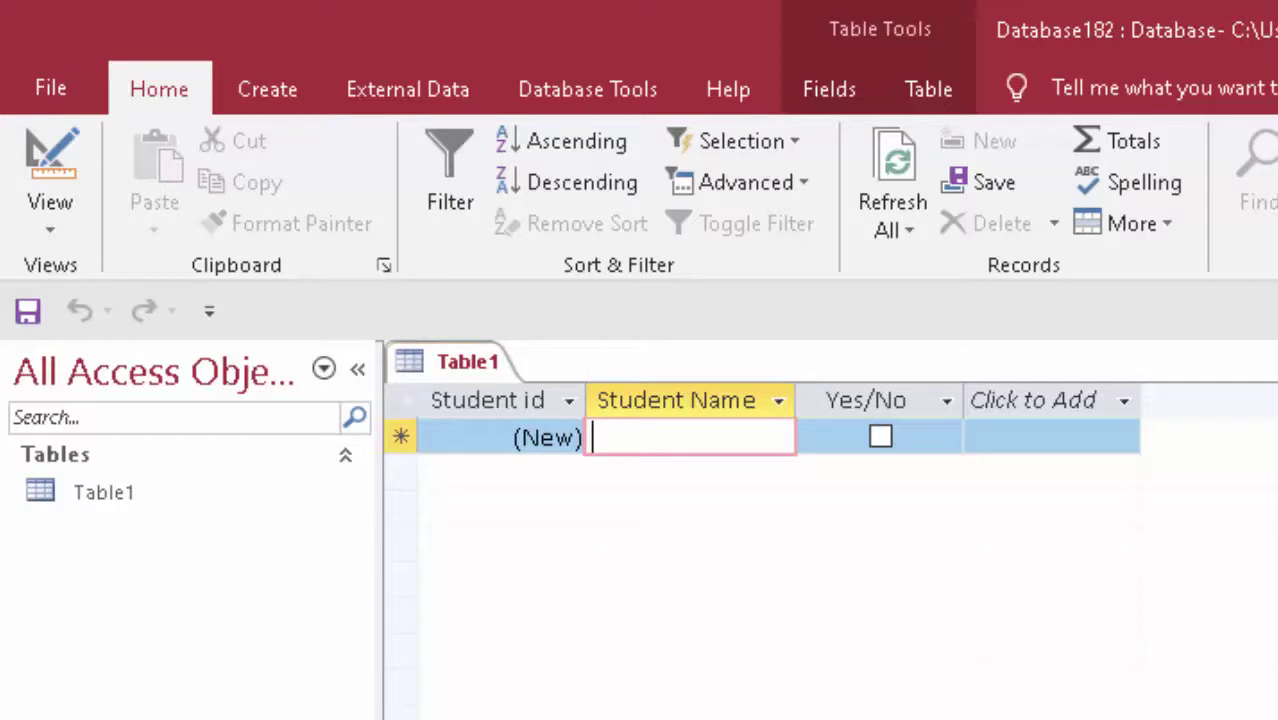
pyautogui.write('Ram')
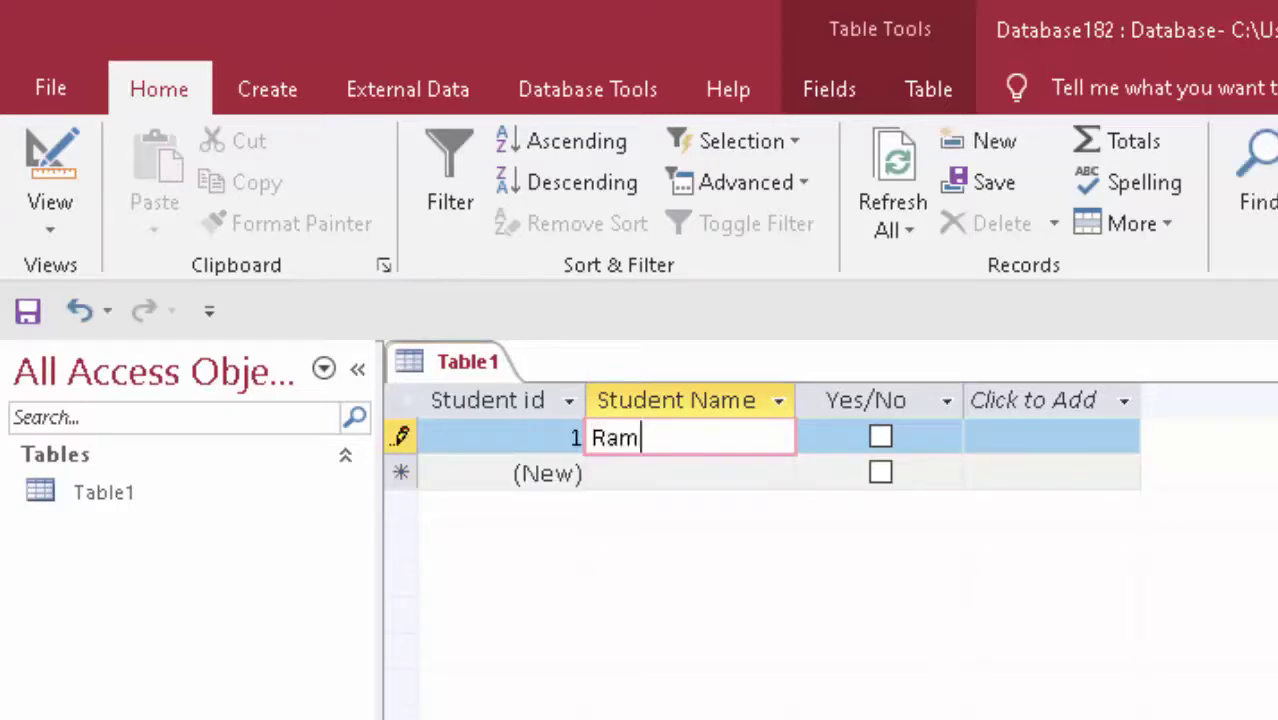
pyautogui.click(547, 473)
# Enter further names including Shyam and Shweta, and correct 'Prity' to 'Priti'
pyautogui.press('Tab')
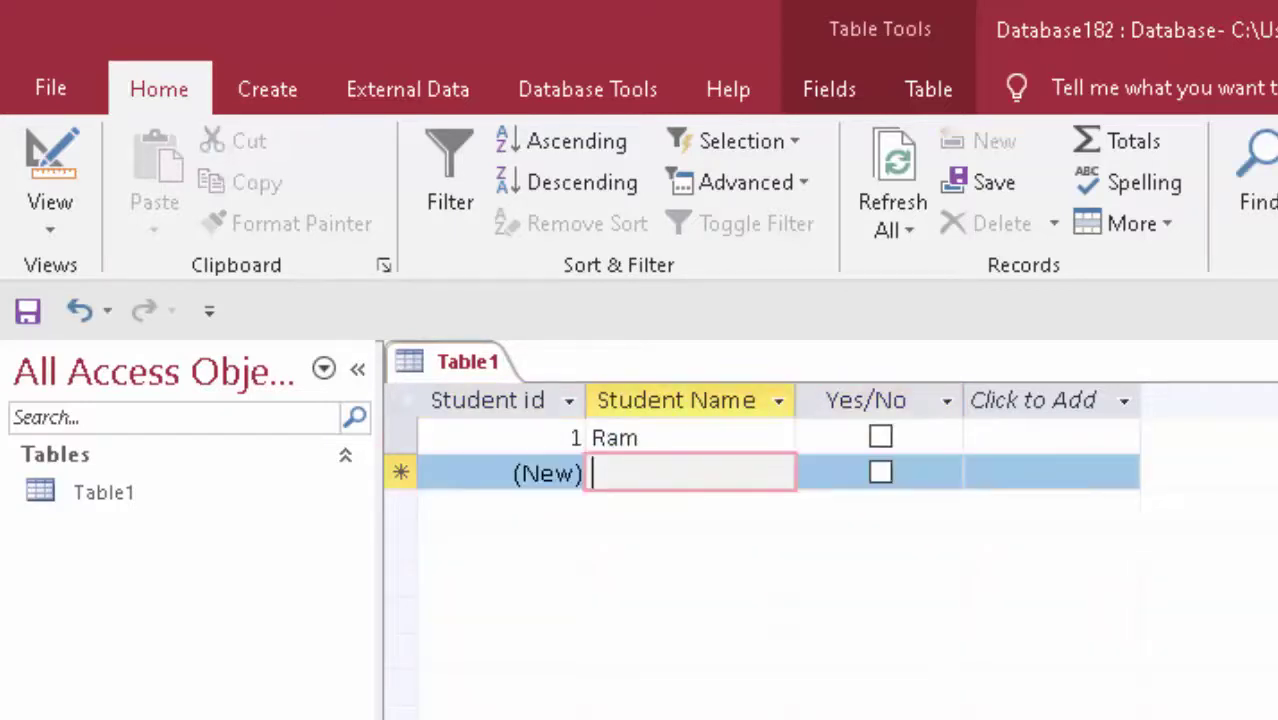
pyautogui.write('Shya')
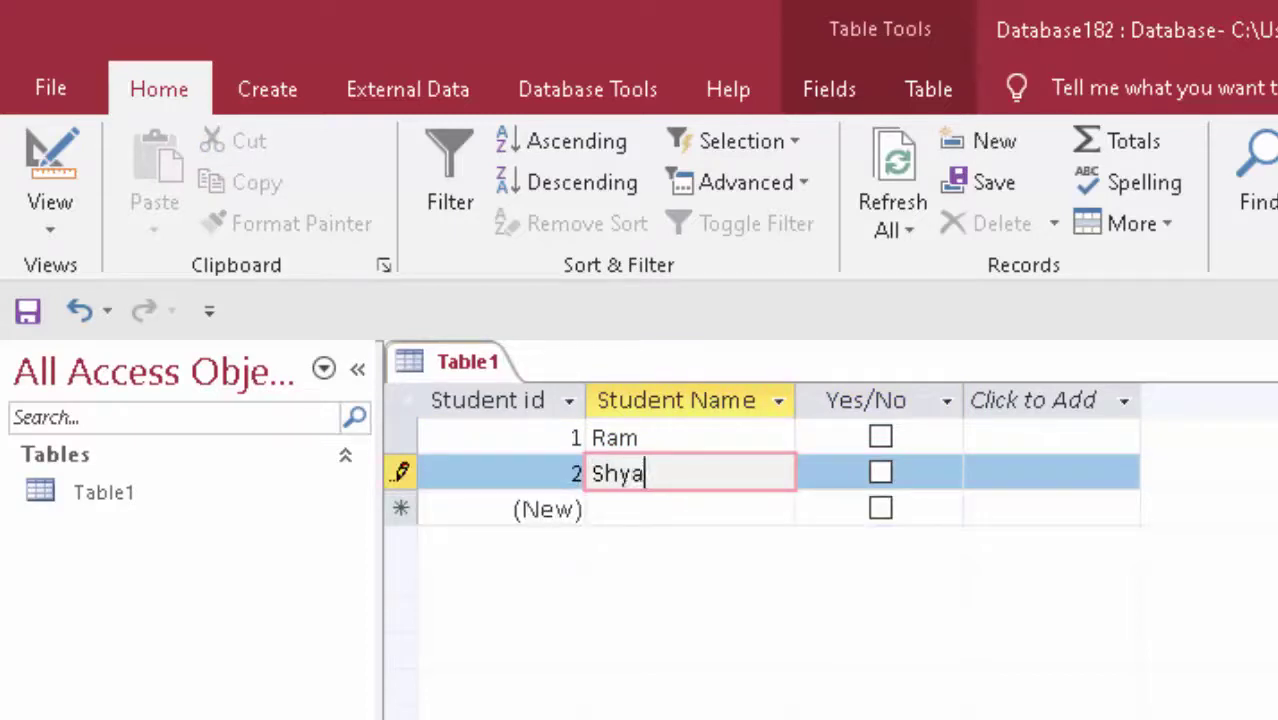
pyautogui.write('m')
pyautogui.write('S')
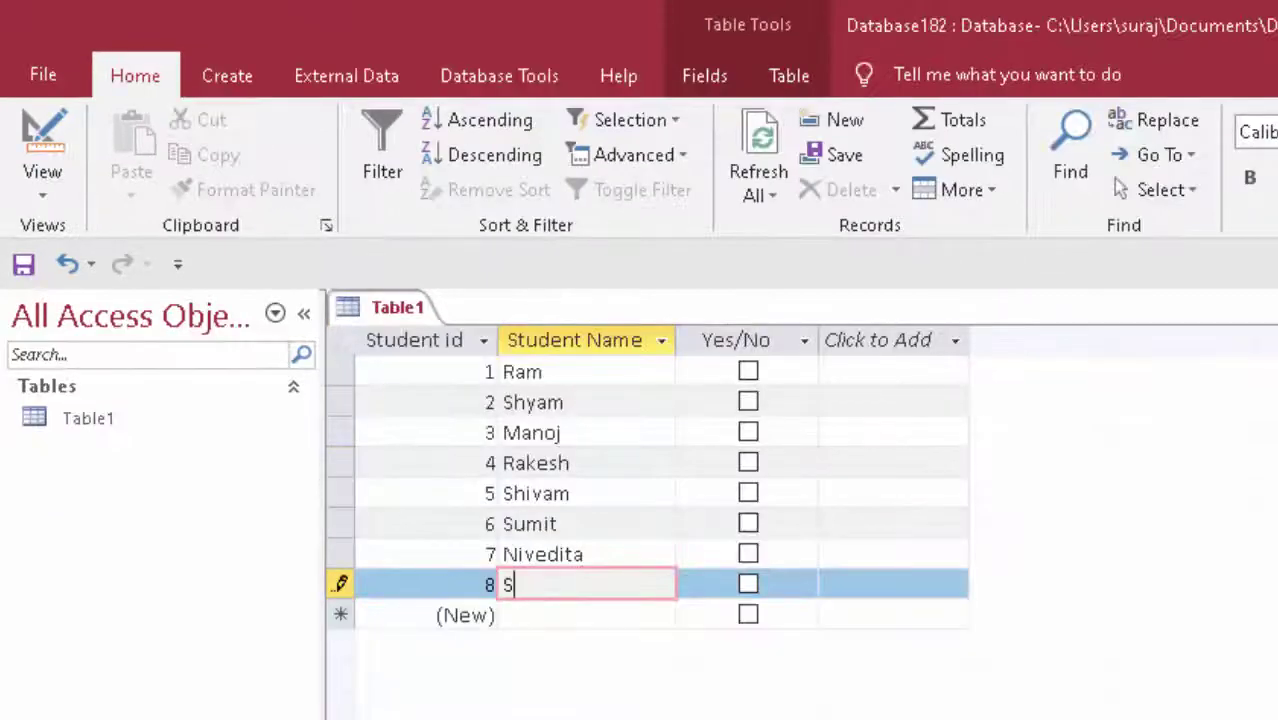
pyautogui.write('hweta')
pyautogui.press('Tab')
pyautogui.press('Tab')
pyautogui.press('Tab')
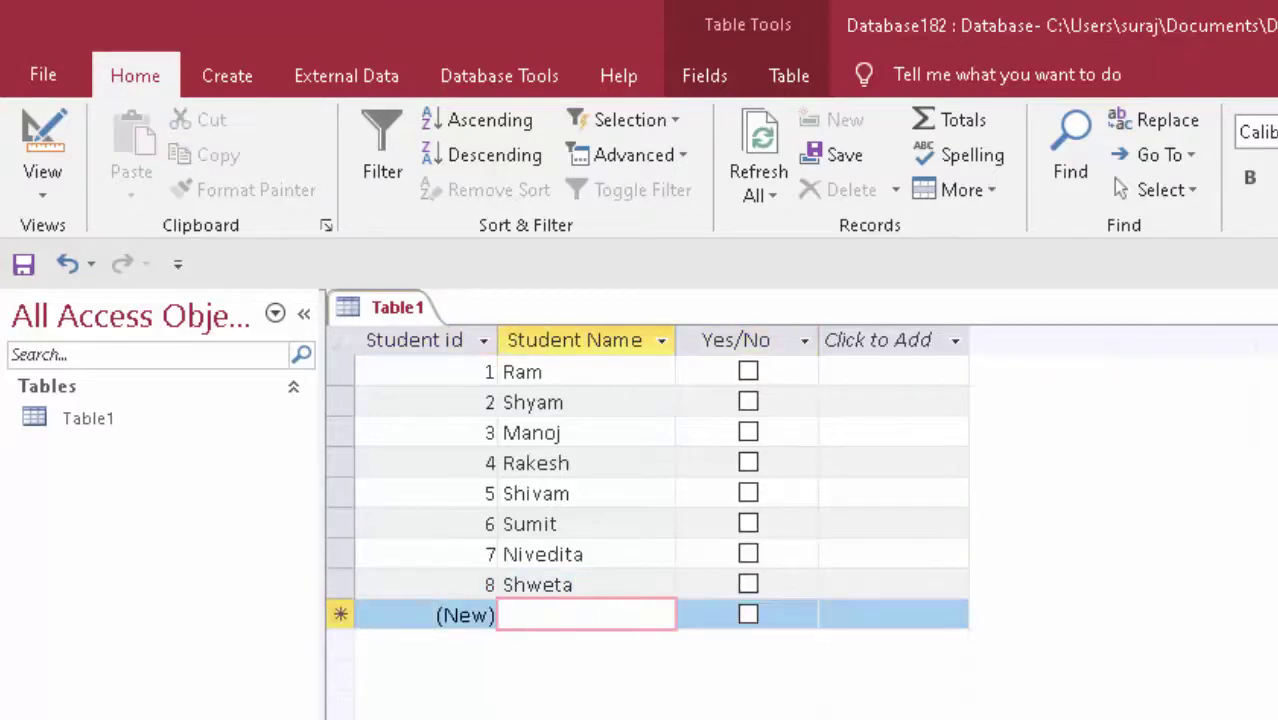
pyautogui.write('Prity')
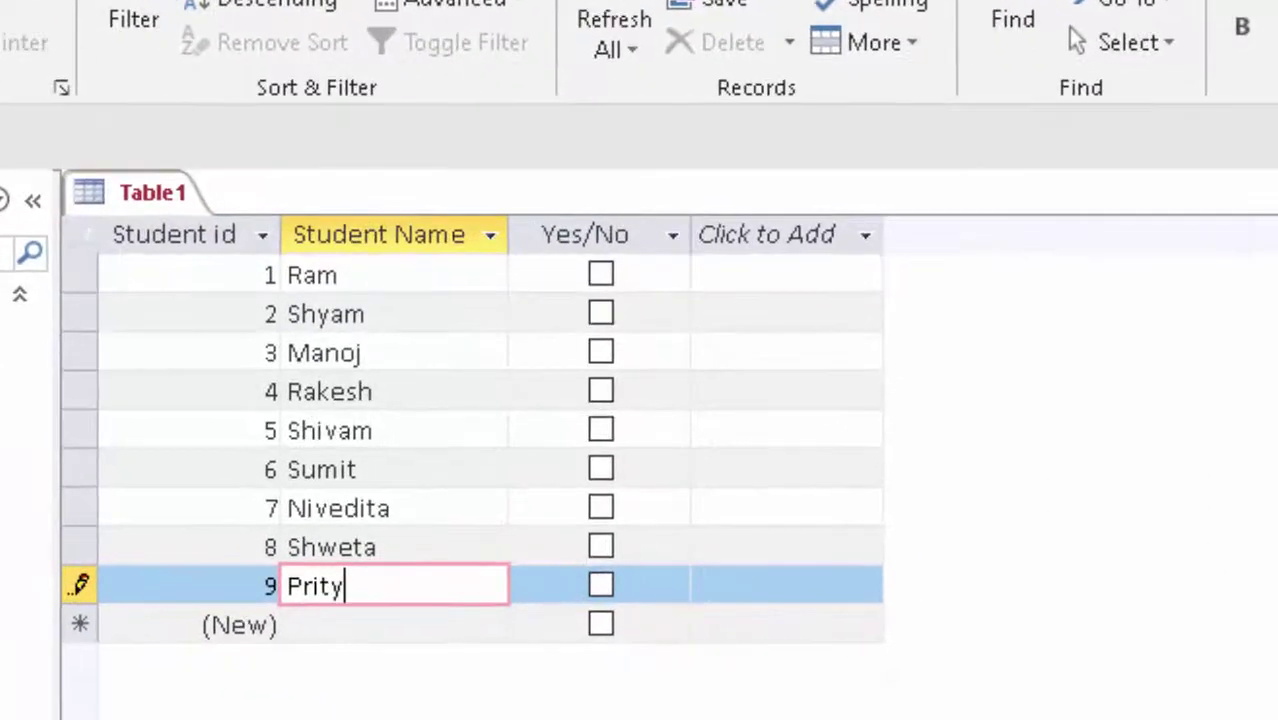
pyautogui.press('BackSpace')
pyautogui.write('i')
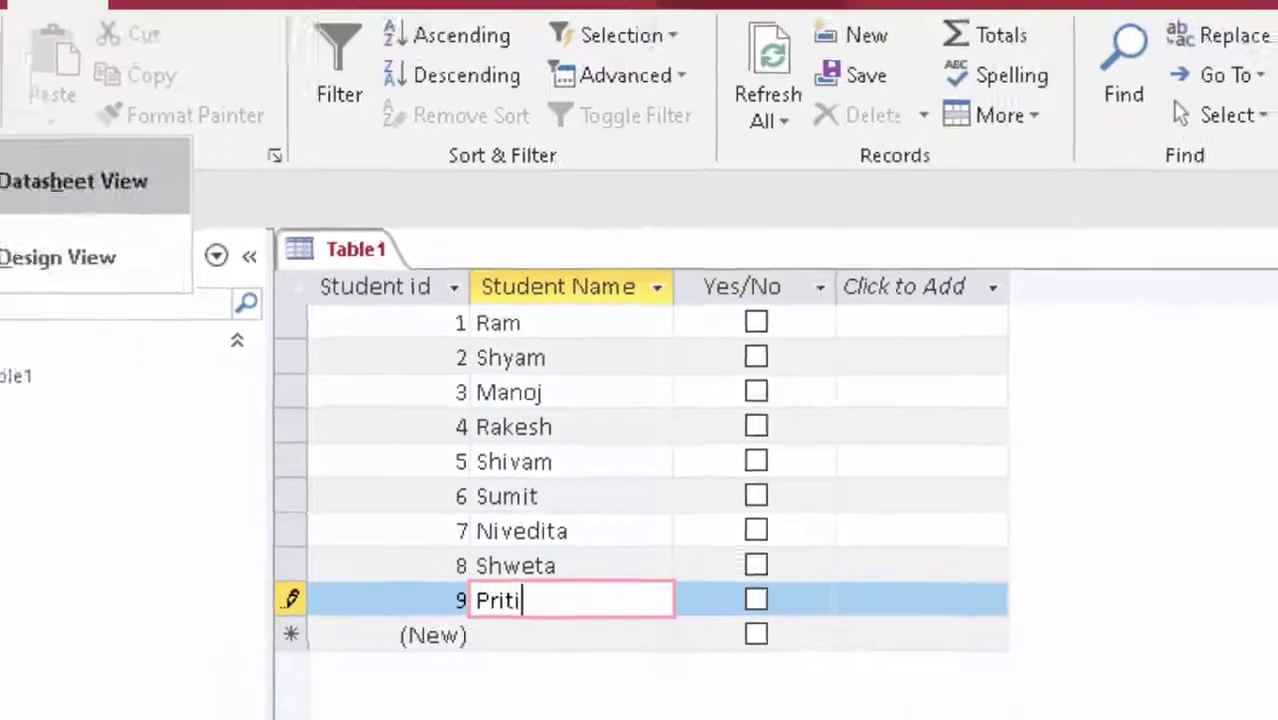
# Cut the Student id field from Table1's design, confirm deletion, and reopen the saved datasheet
pyautogui.click(63, 311)
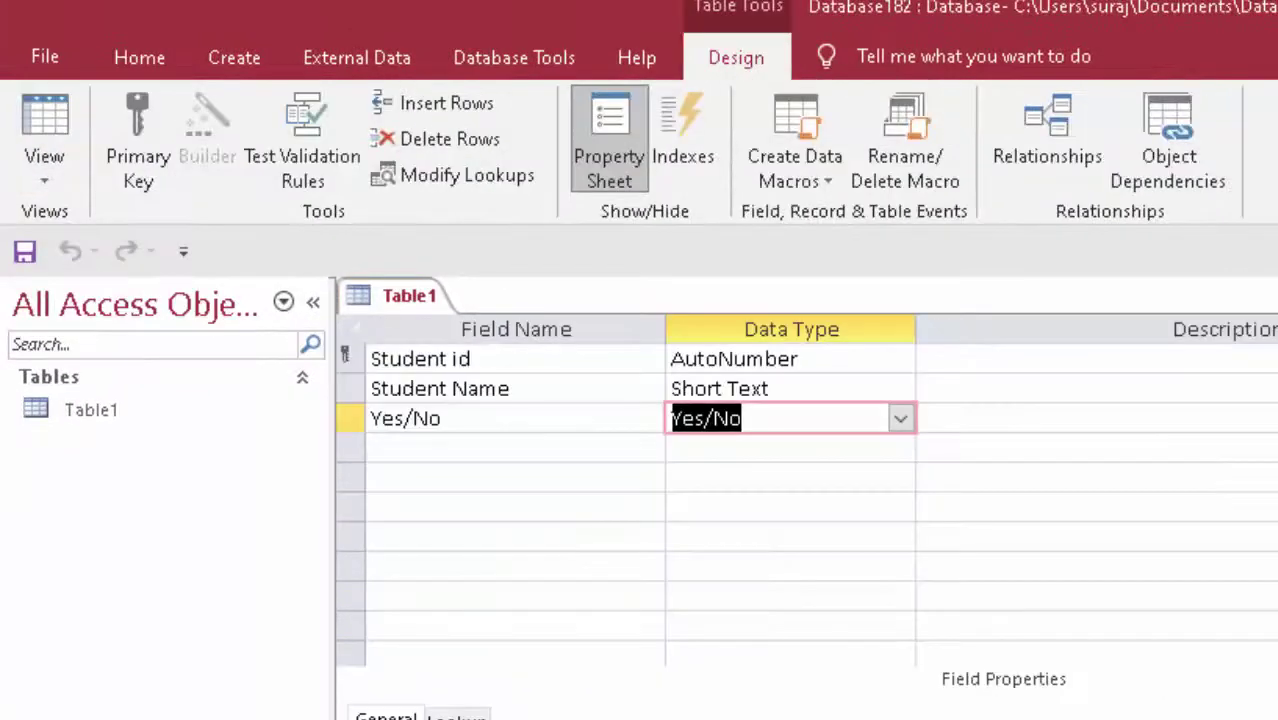
pyautogui.click(350, 358)
pyautogui.rightClick(350, 358)
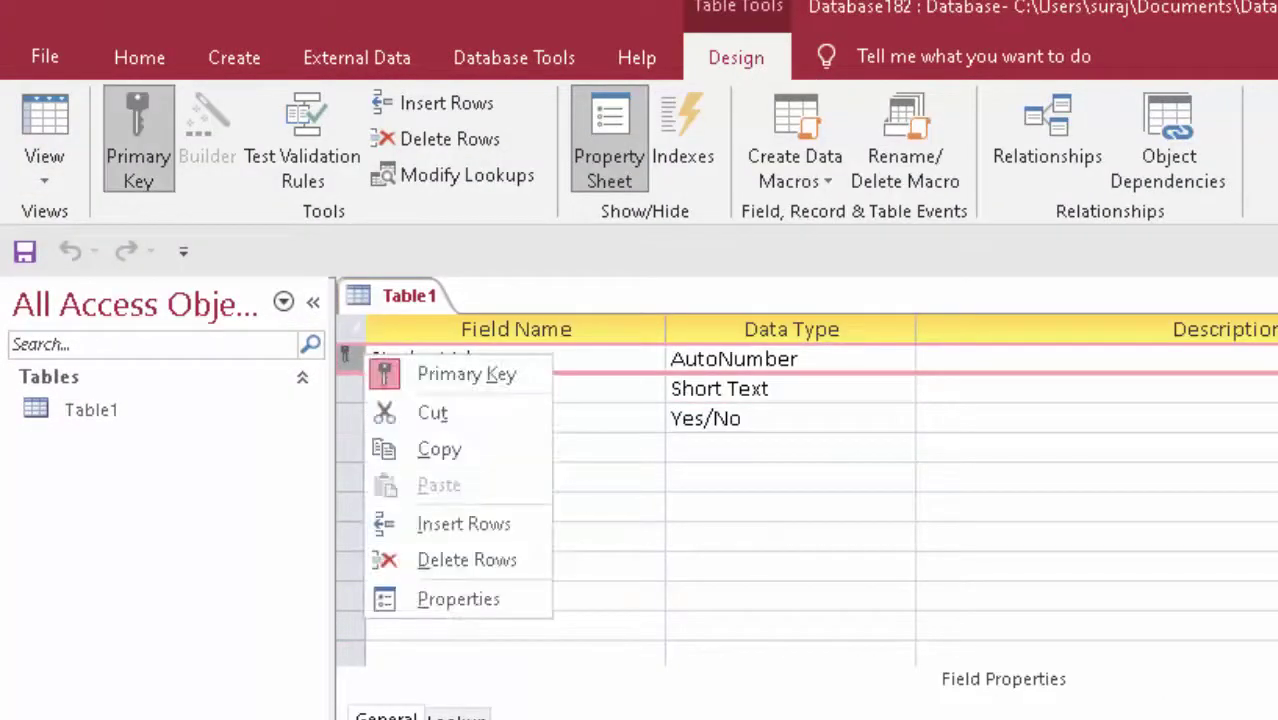
pyautogui.click(400, 409)
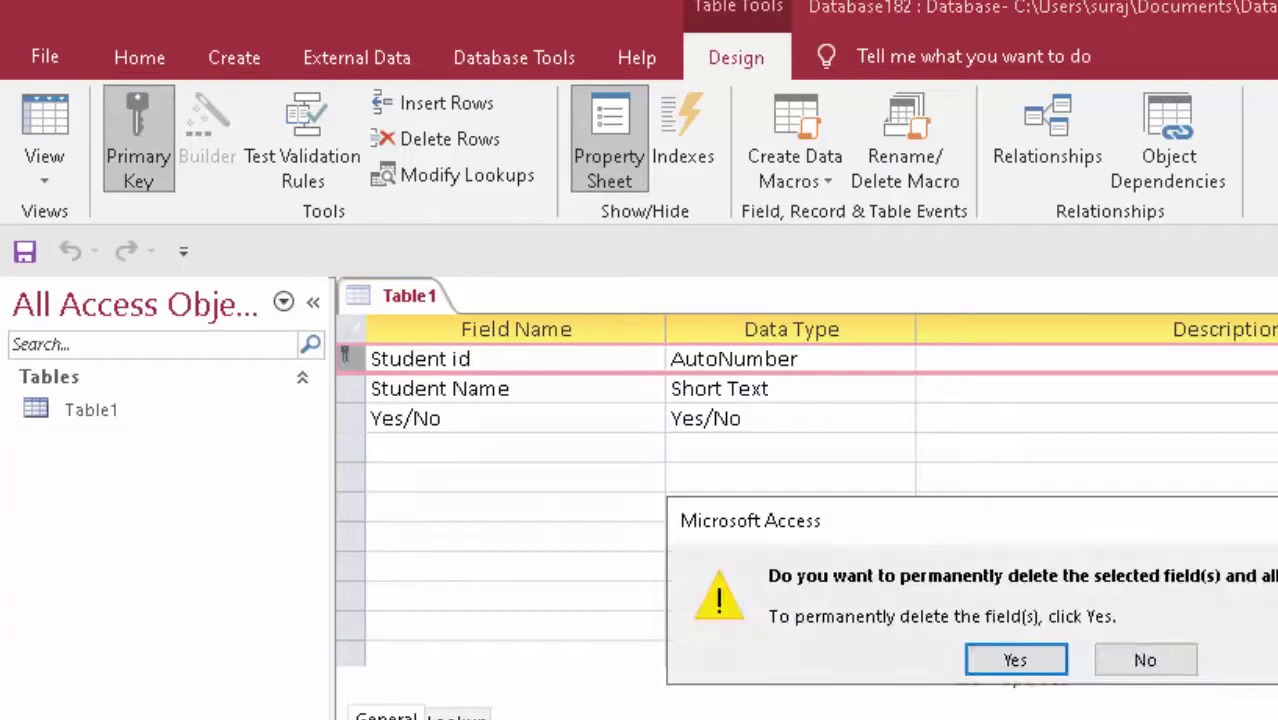
pyautogui.press('Return')
pyautogui.press('Return')
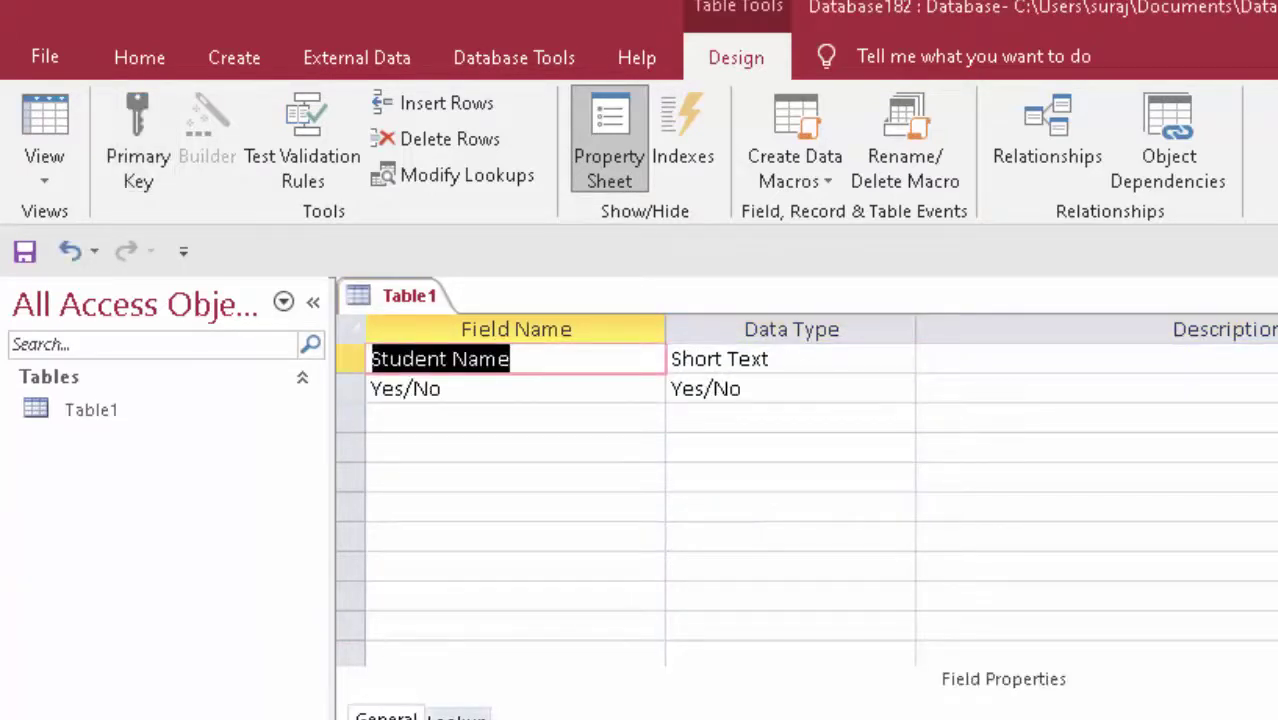
pyautogui.doubleClick(91, 409)
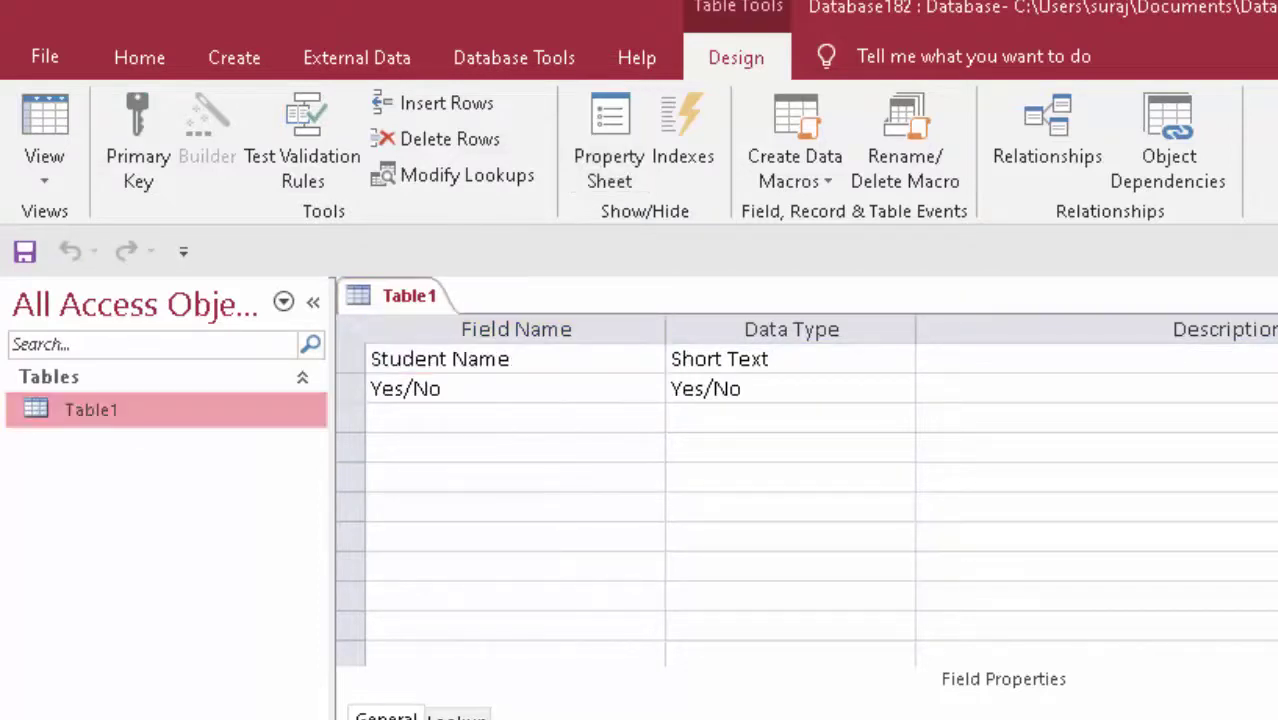
pyautogui.press('Return')
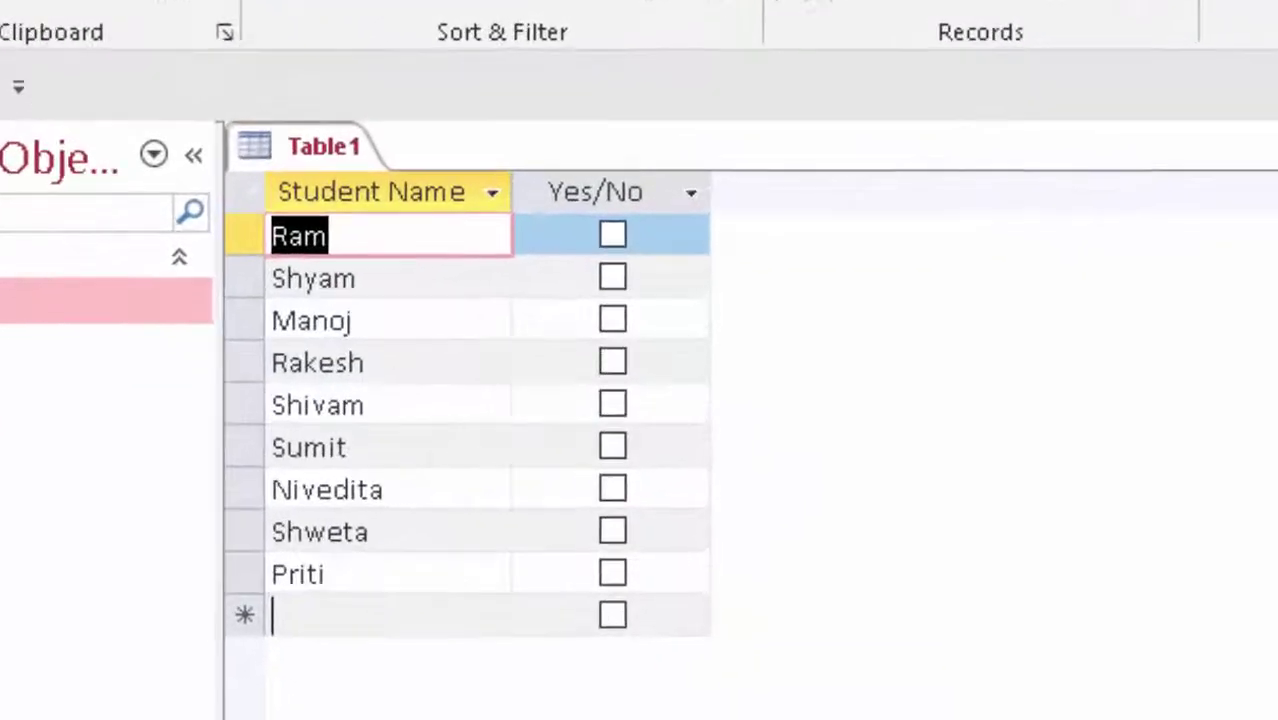
pyautogui.click(455, 642)
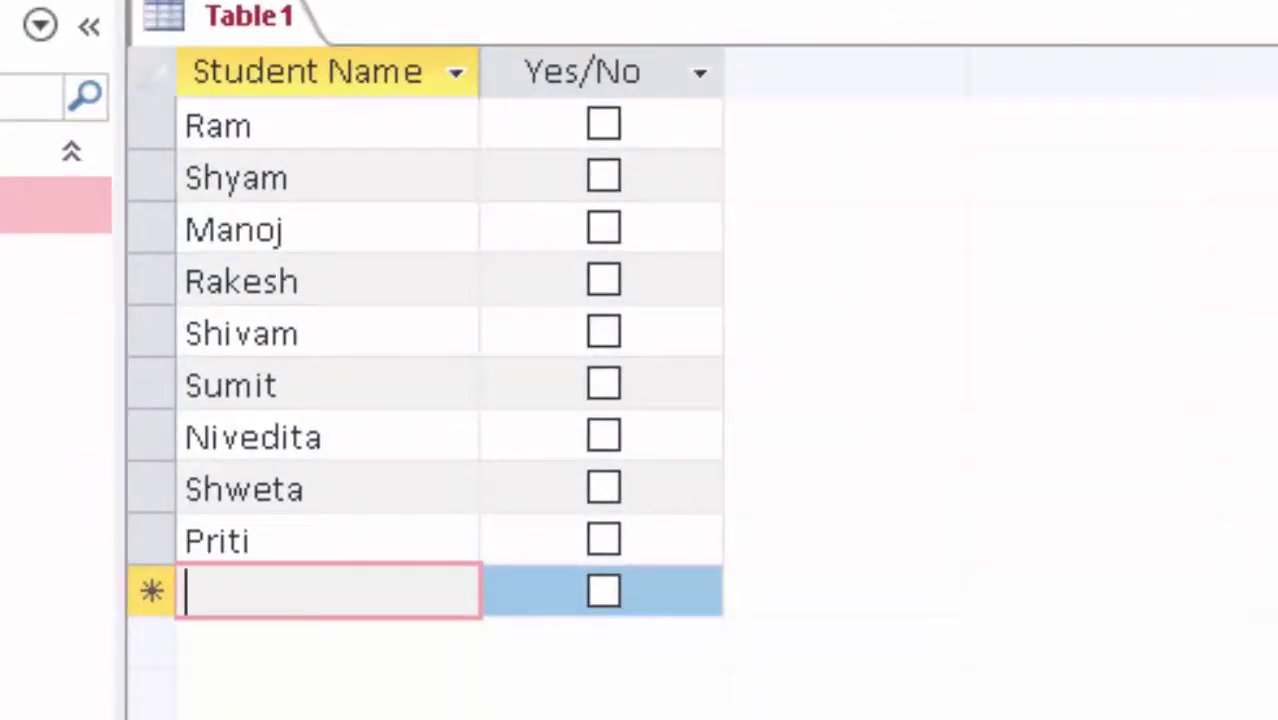
# Type the names Ram, Sumit, Nivedita, Priti and Shivam into new Table1 rows
pyautogui.write('Ra')
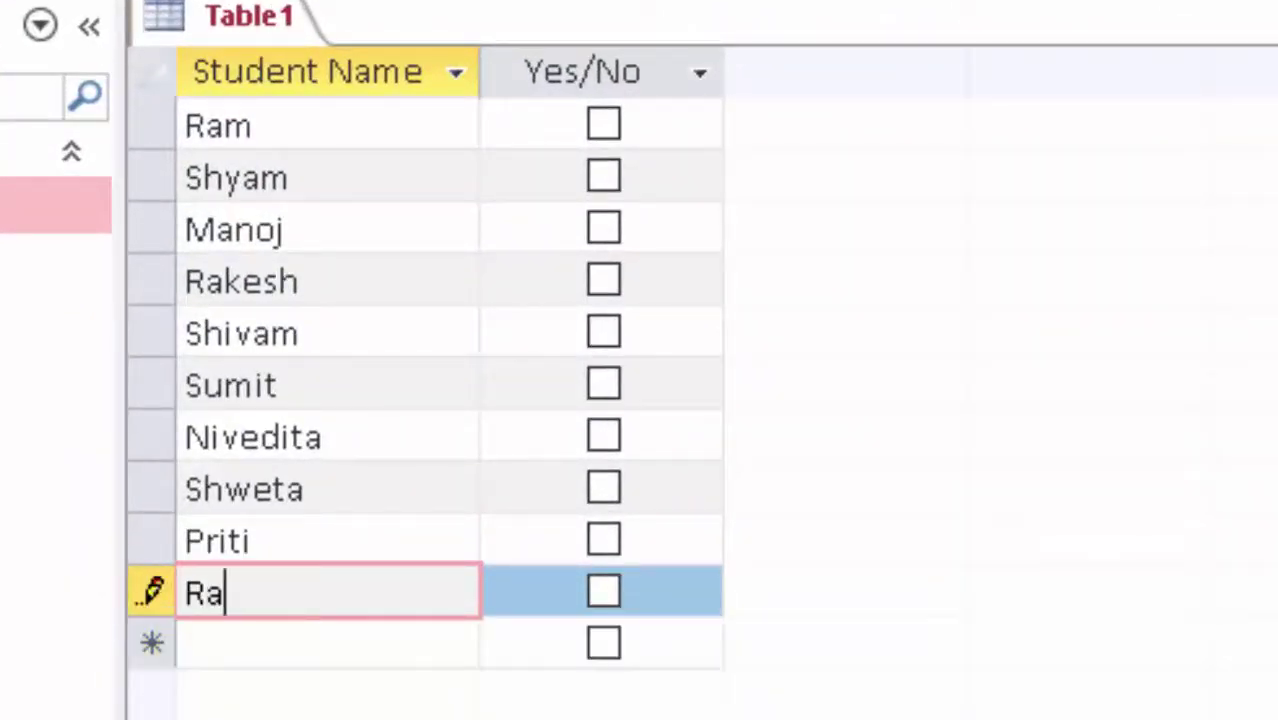
pyautogui.write('m')
pyautogui.press('Tab')
pyautogui.press('Tab')
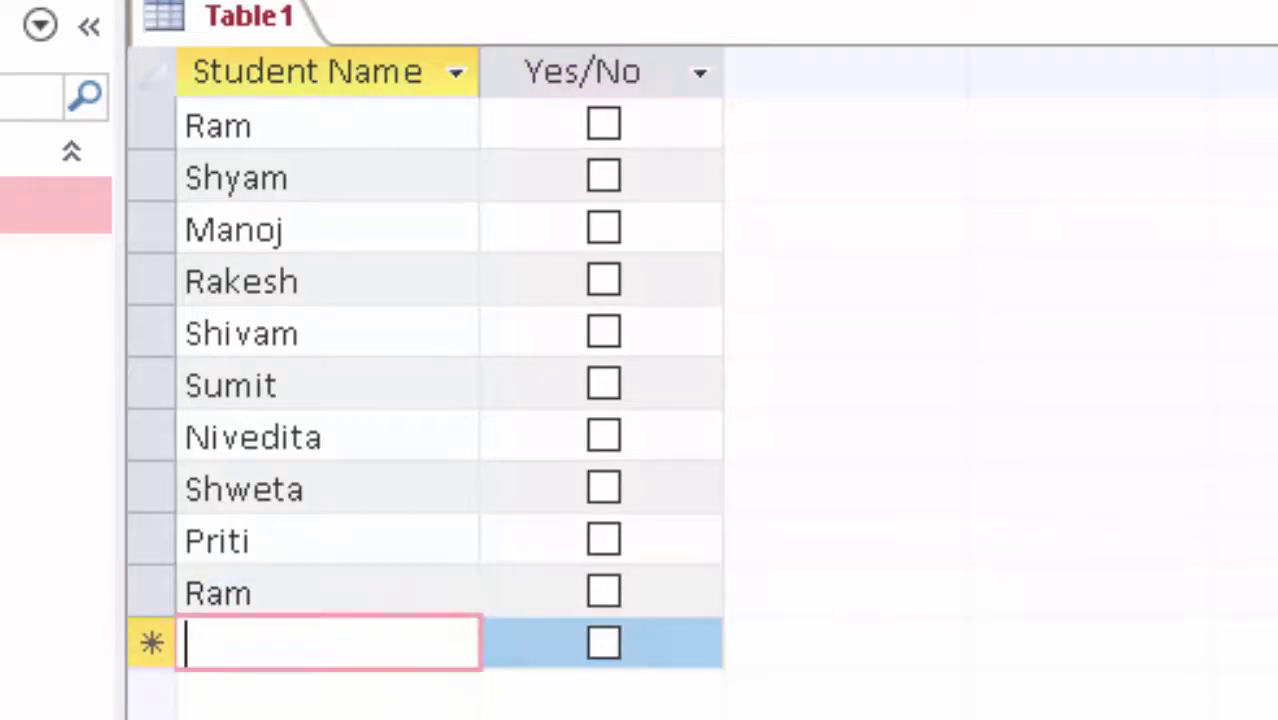
pyautogui.write('S')
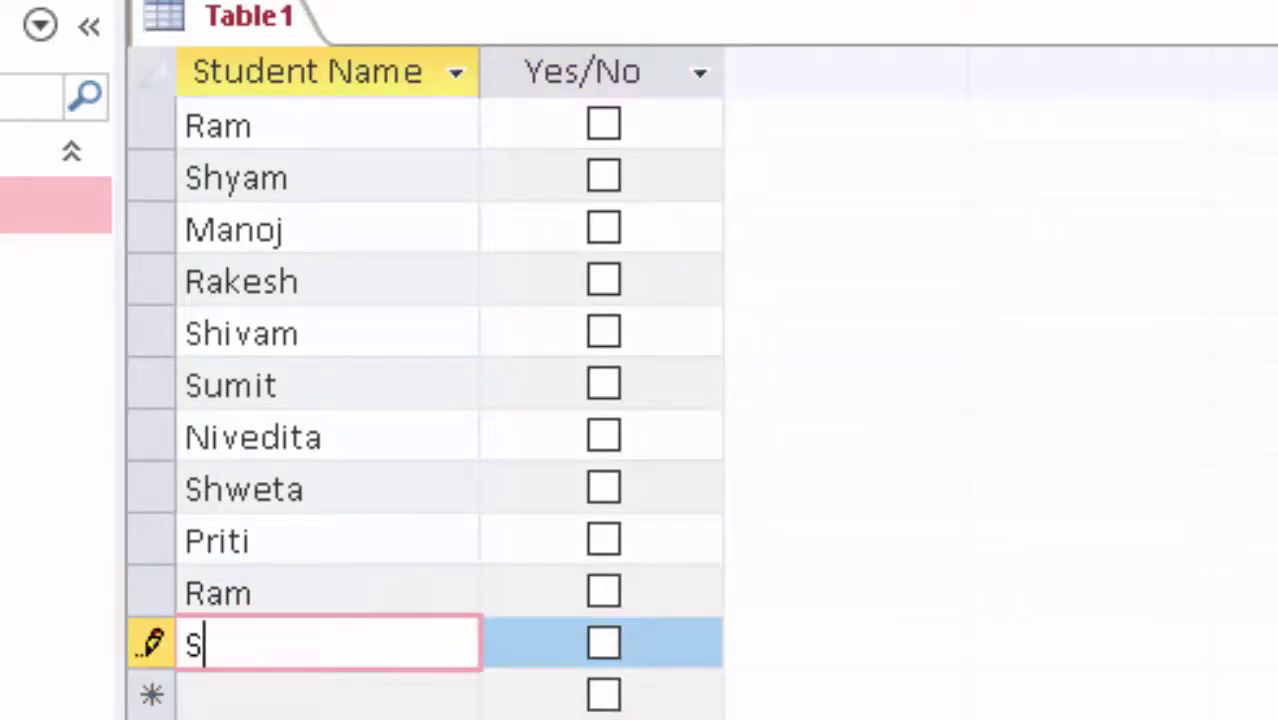
pyautogui.write('umit')
pyautogui.press('Tab')
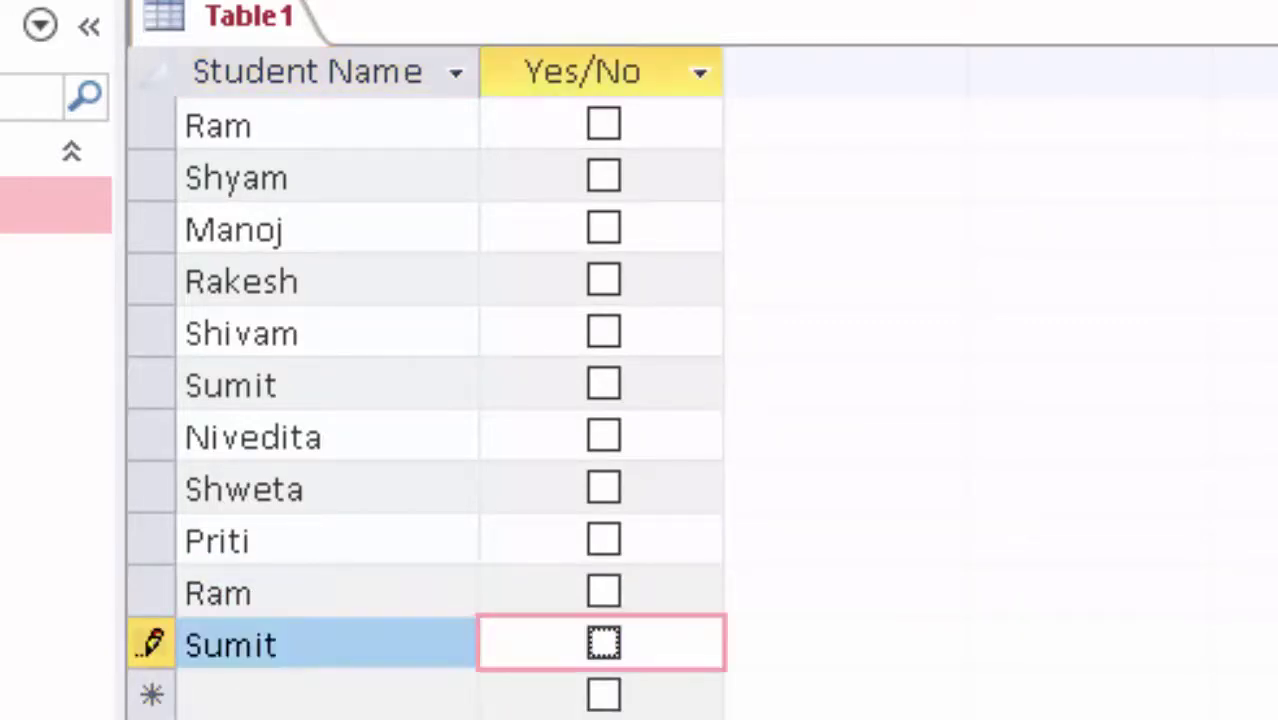
pyautogui.press('Tab')
pyautogui.press('Tab')
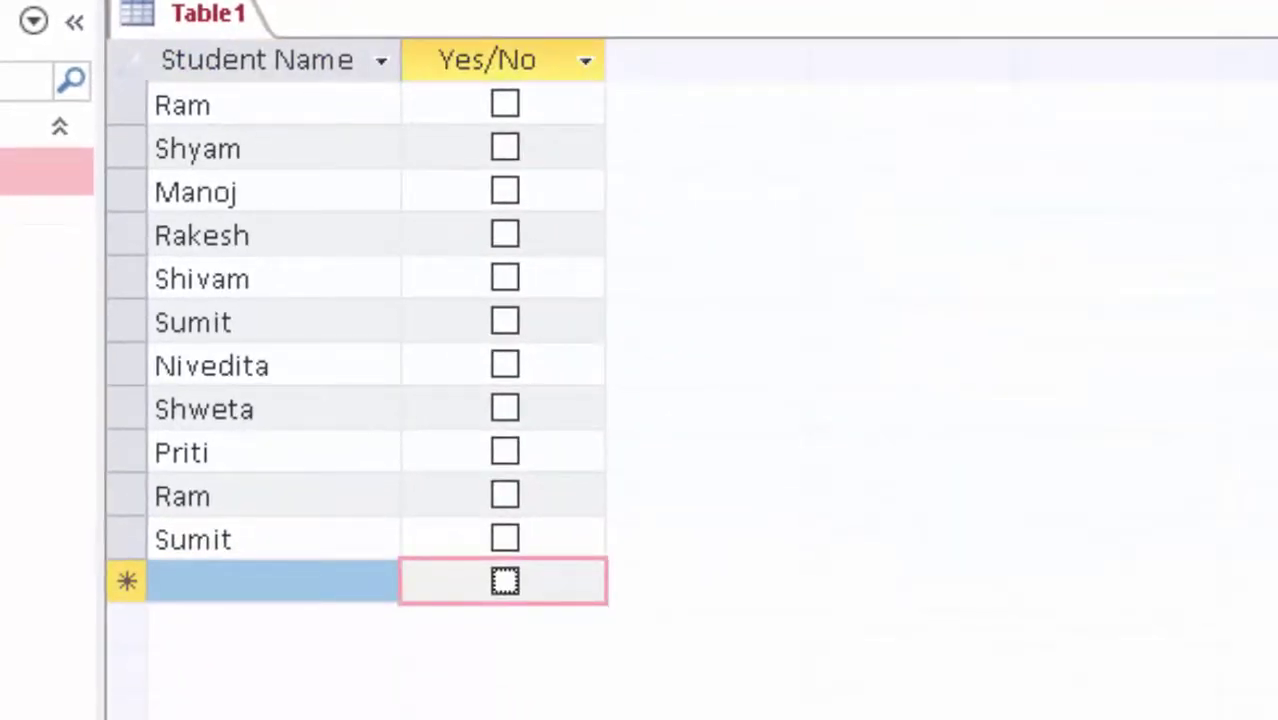
pyautogui.click(270, 582)
pyautogui.write('Ni')
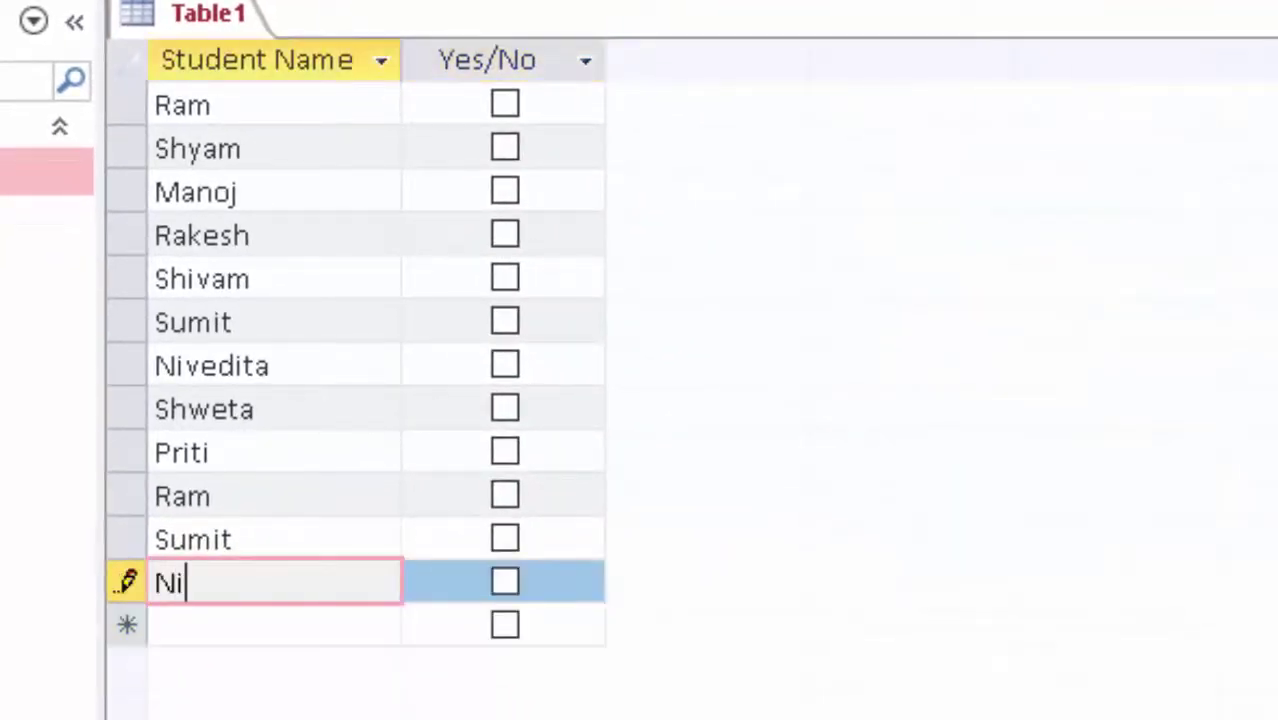
pyautogui.write('vedit')
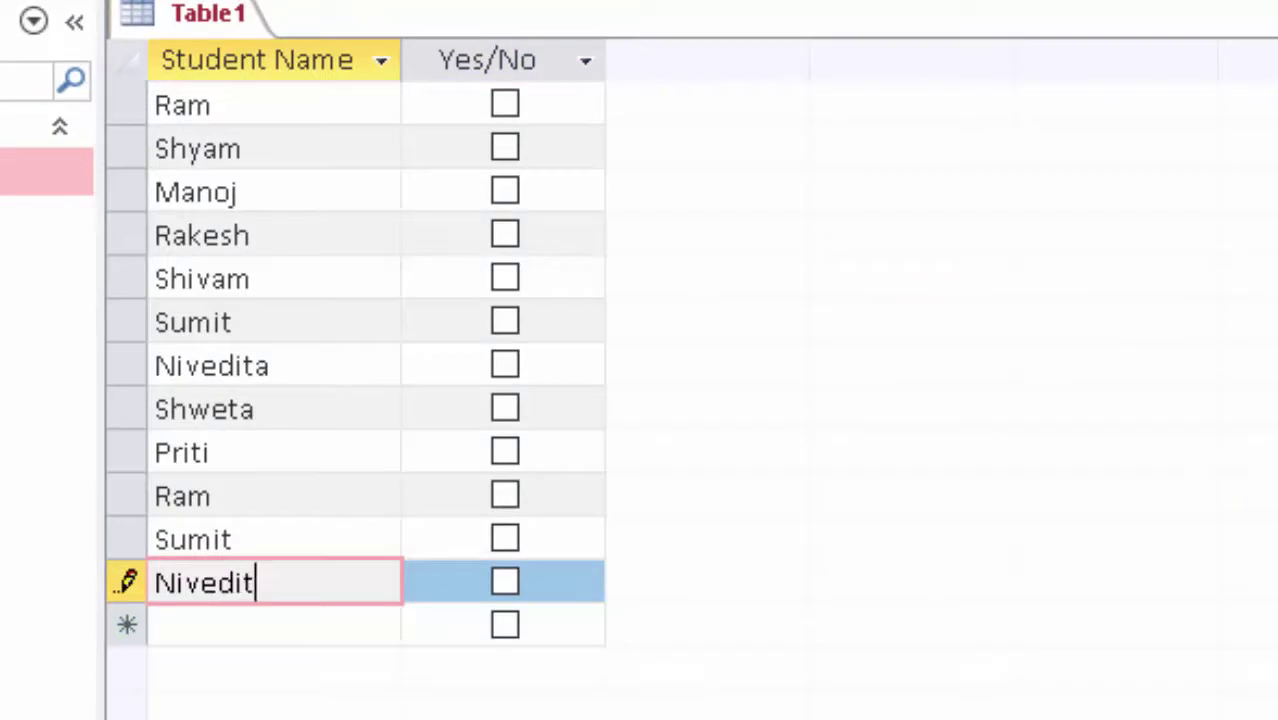
pyautogui.write('a')
pyautogui.click(275, 625)
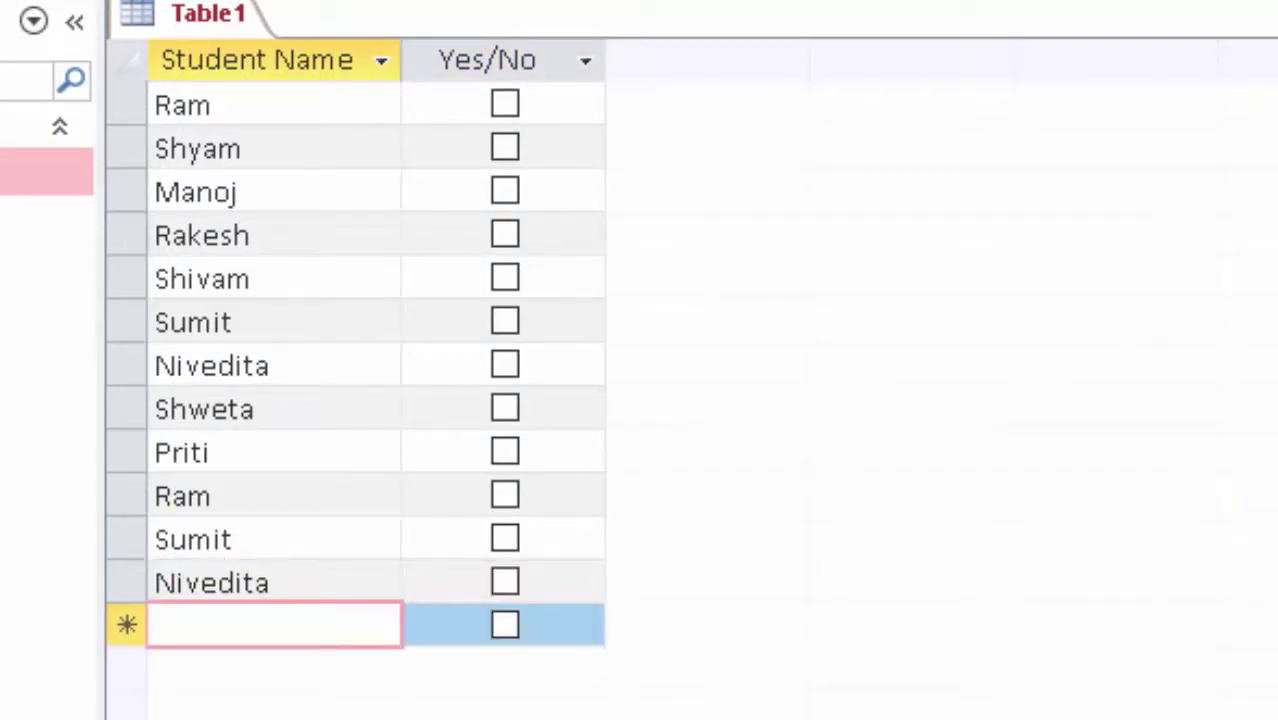
pyautogui.write('Prit')
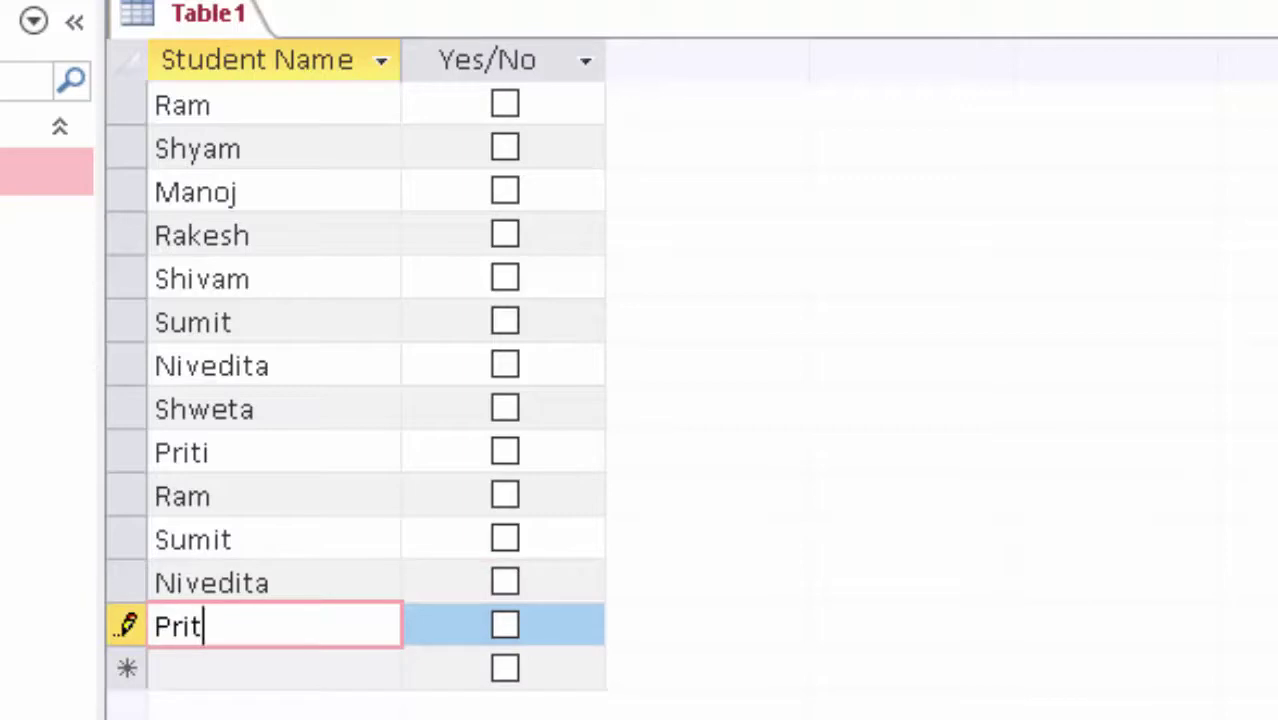
pyautogui.write('i')
pyautogui.press('Tab')
pyautogui.press('Tab')
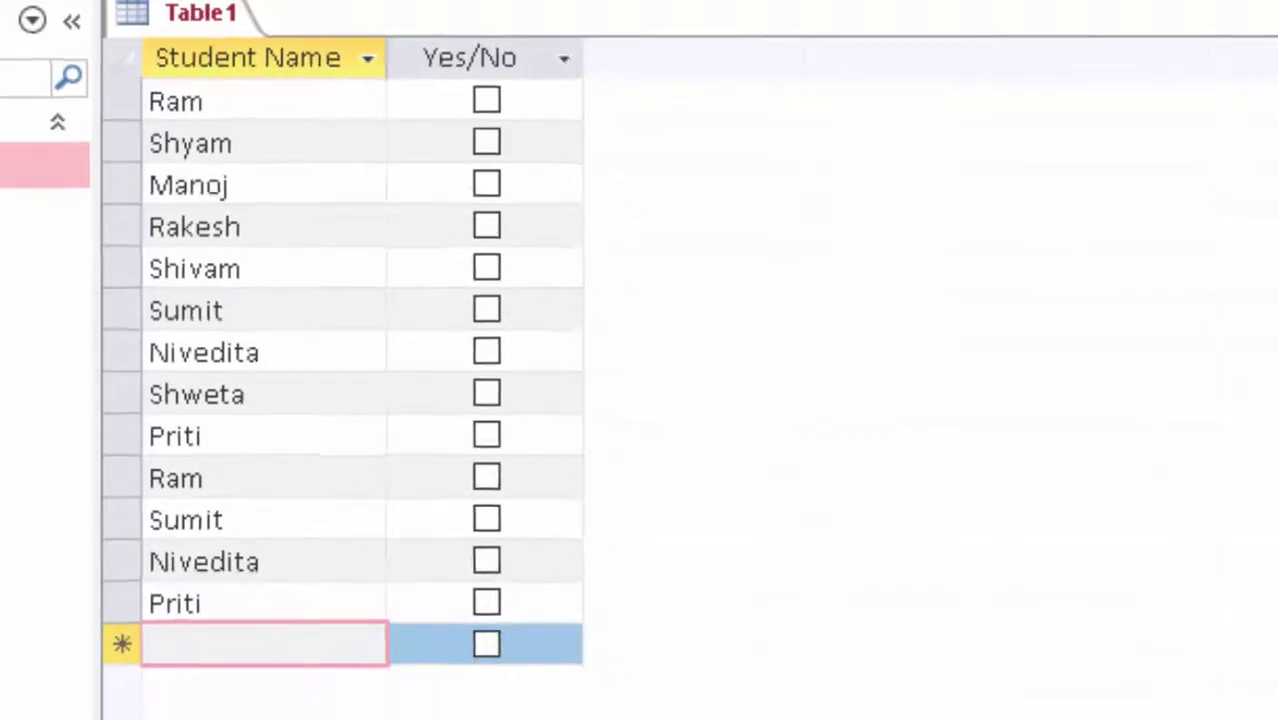
pyautogui.write('Shiva')
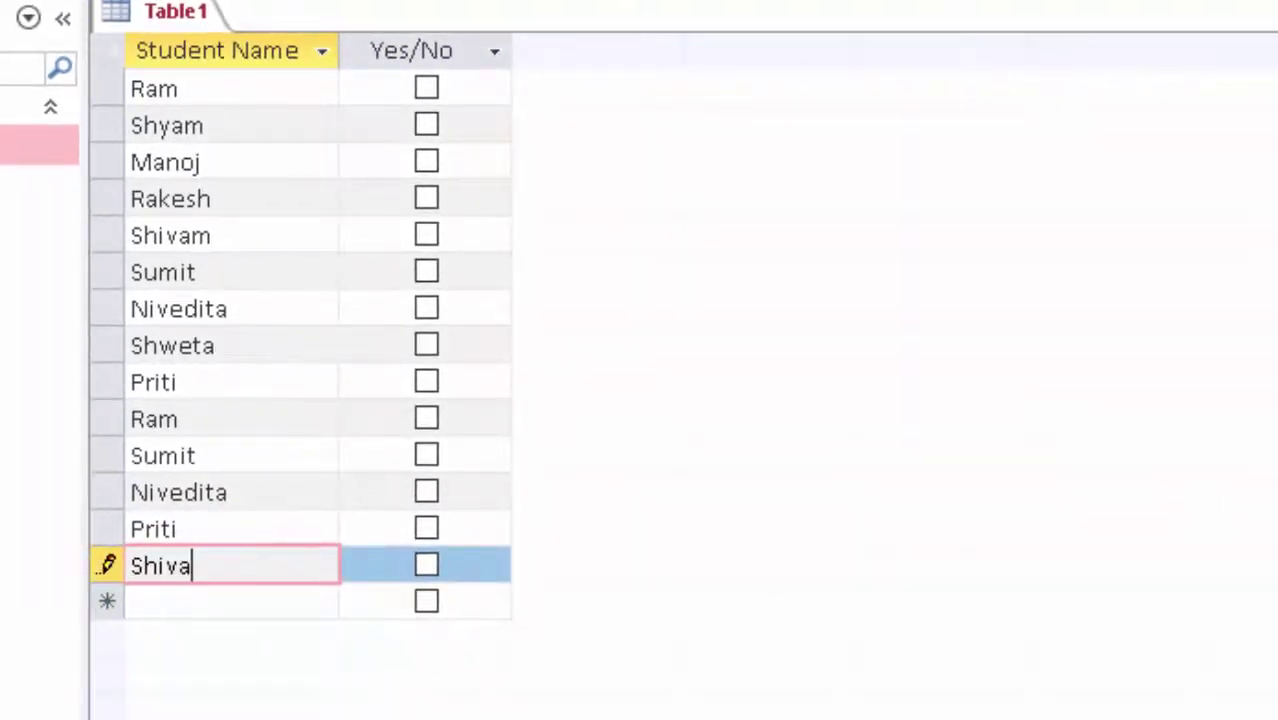
pyautogui.write('m')
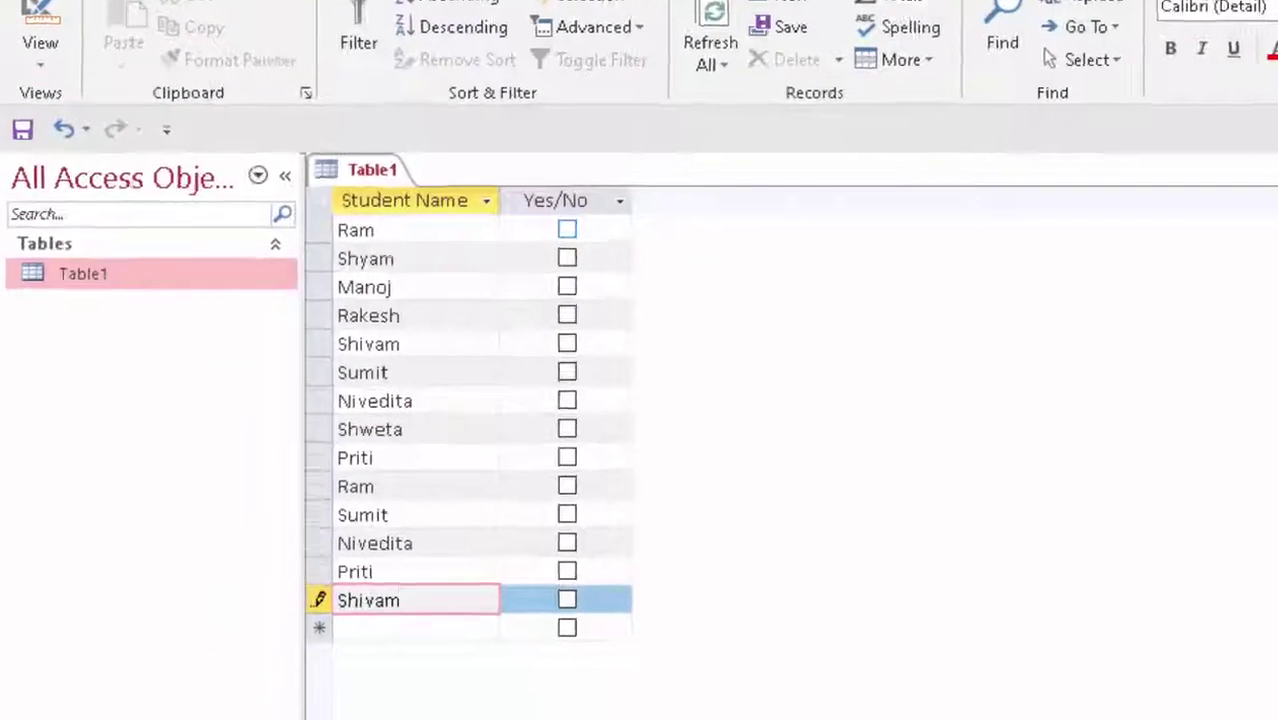
# Tick Yes for Ram, Shyam, Rakesh, Nivedita, Shweta, second Ram, Priti and Shivam, then save
pyautogui.click(567, 229)
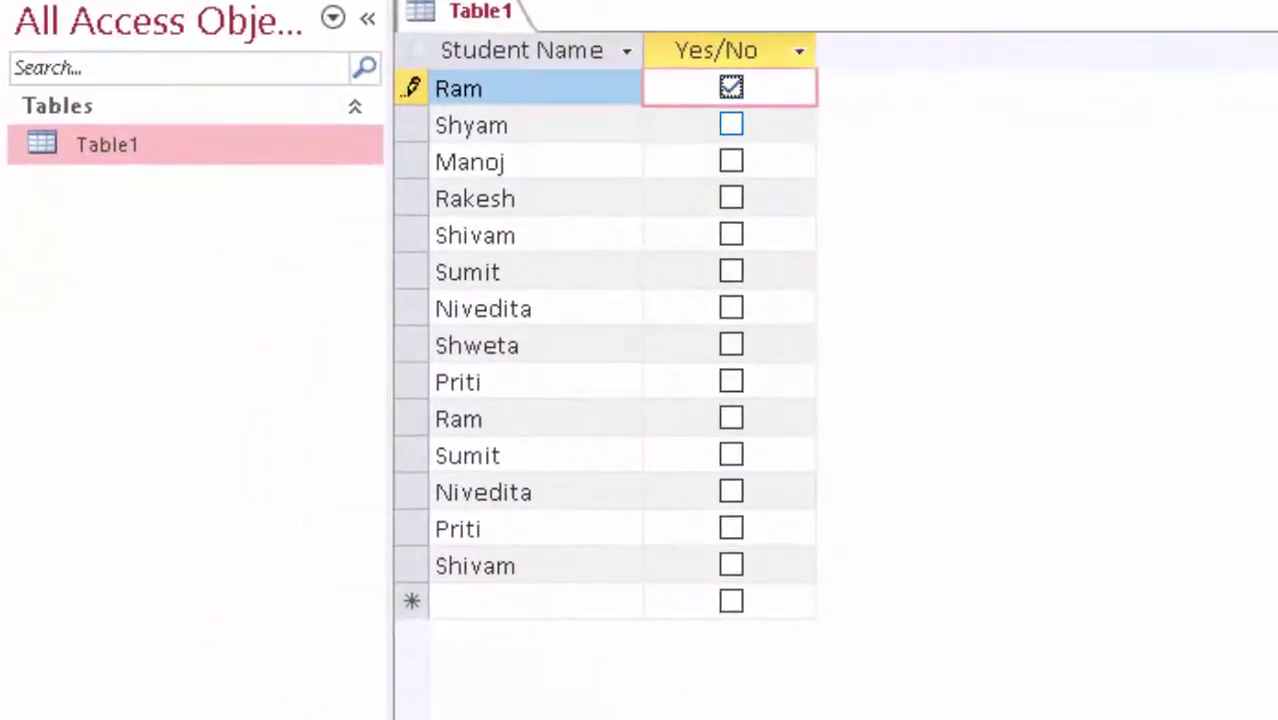
pyautogui.click(731, 124)
pyautogui.click(731, 198)
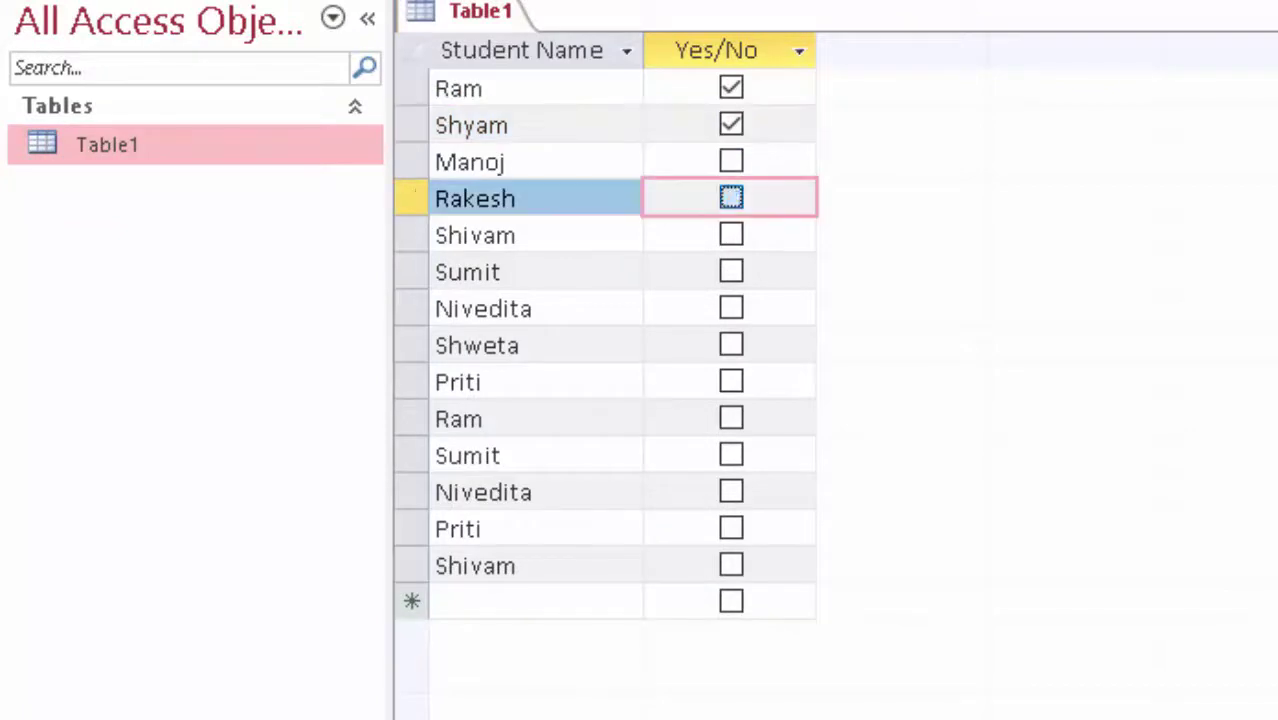
pyautogui.click(731, 308)
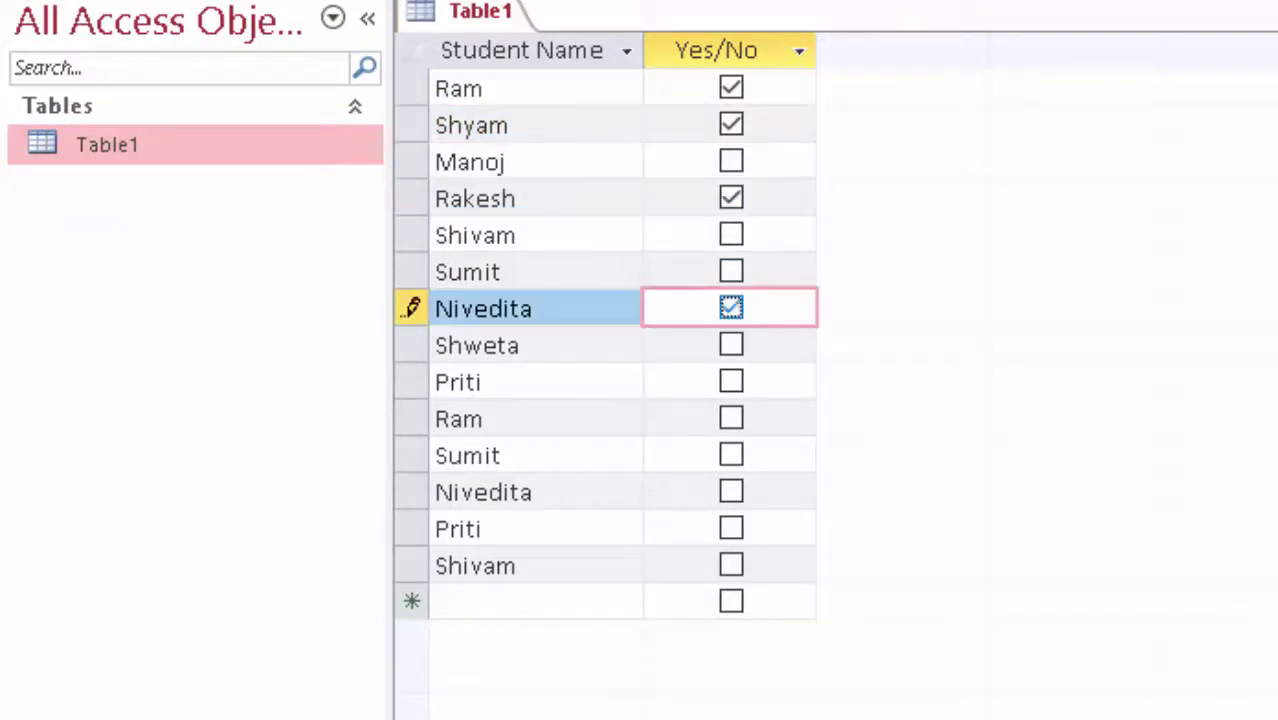
pyautogui.click(731, 344)
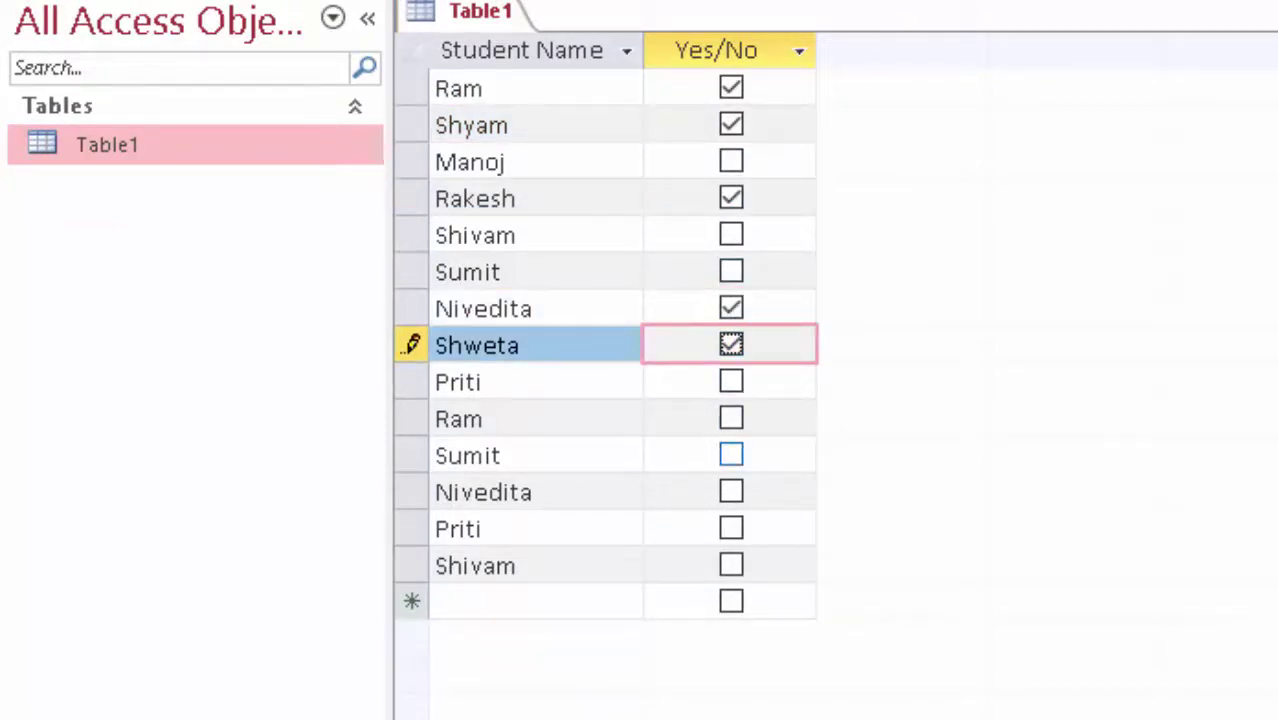
pyautogui.click(731, 418)
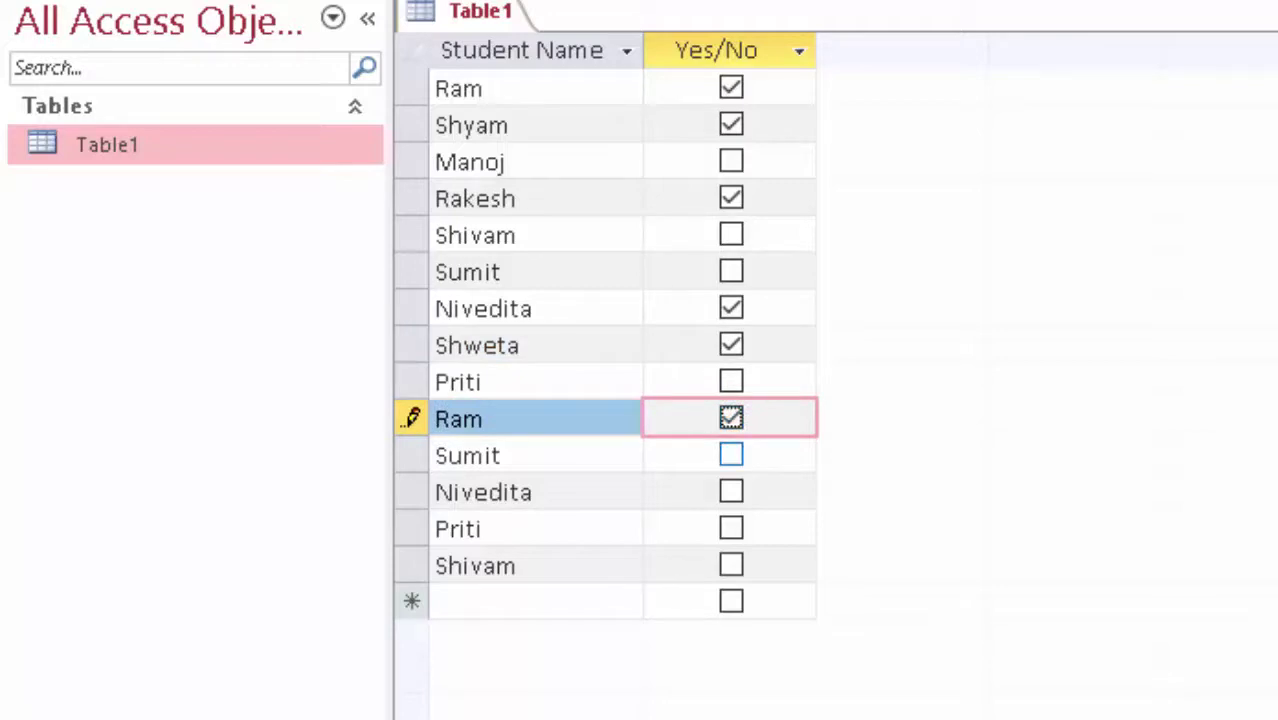
pyautogui.click(731, 528)
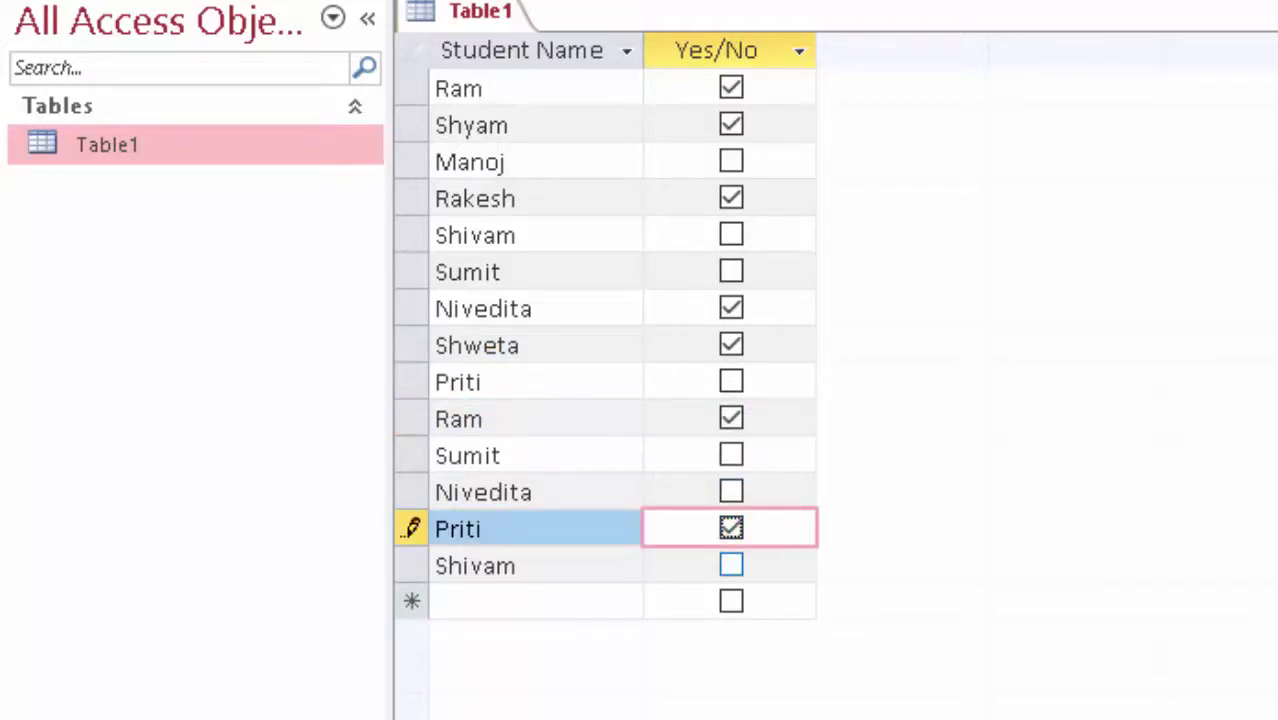
pyautogui.click(731, 565)
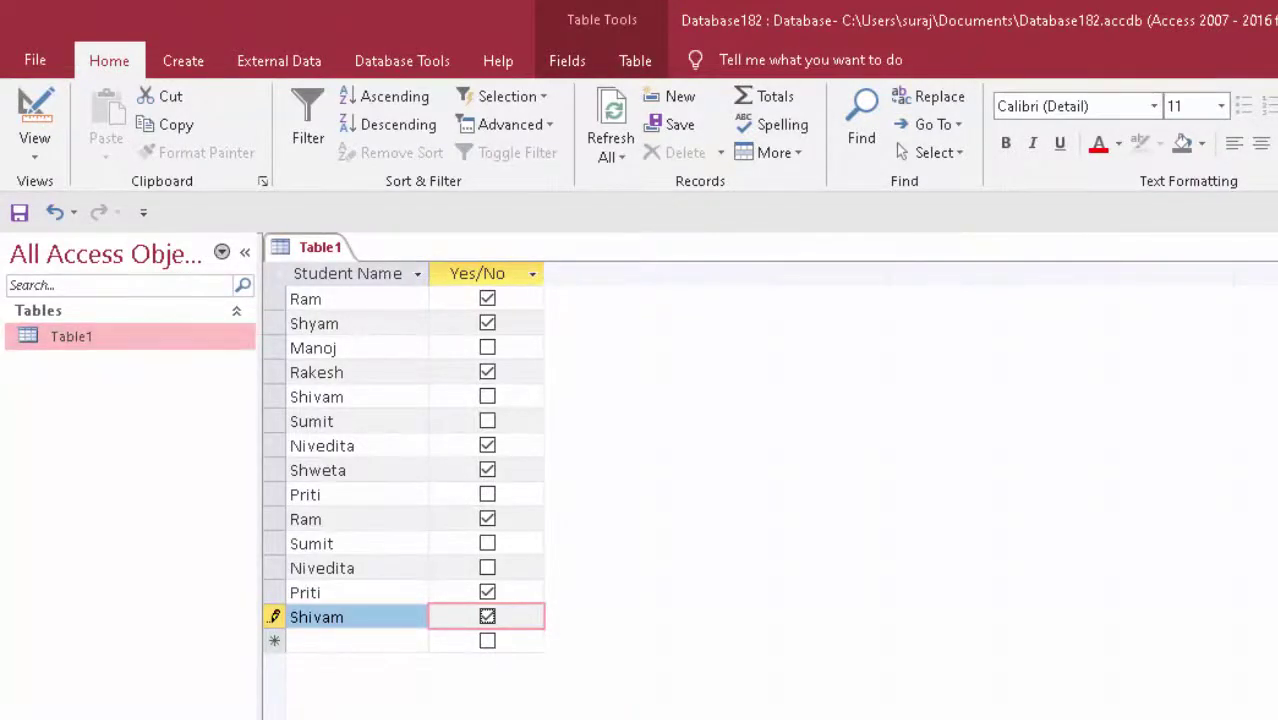
pyautogui.click(19, 212)
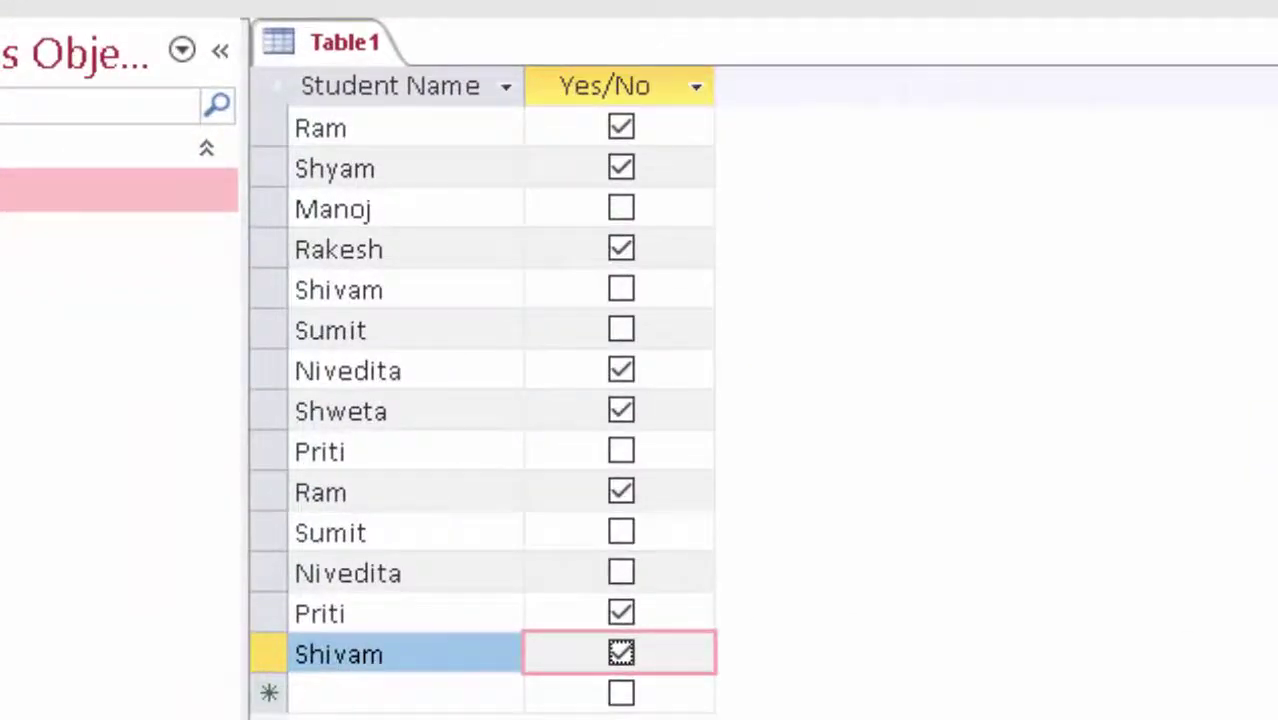
pyautogui.click(405, 693)
pyautogui.write('Ra')
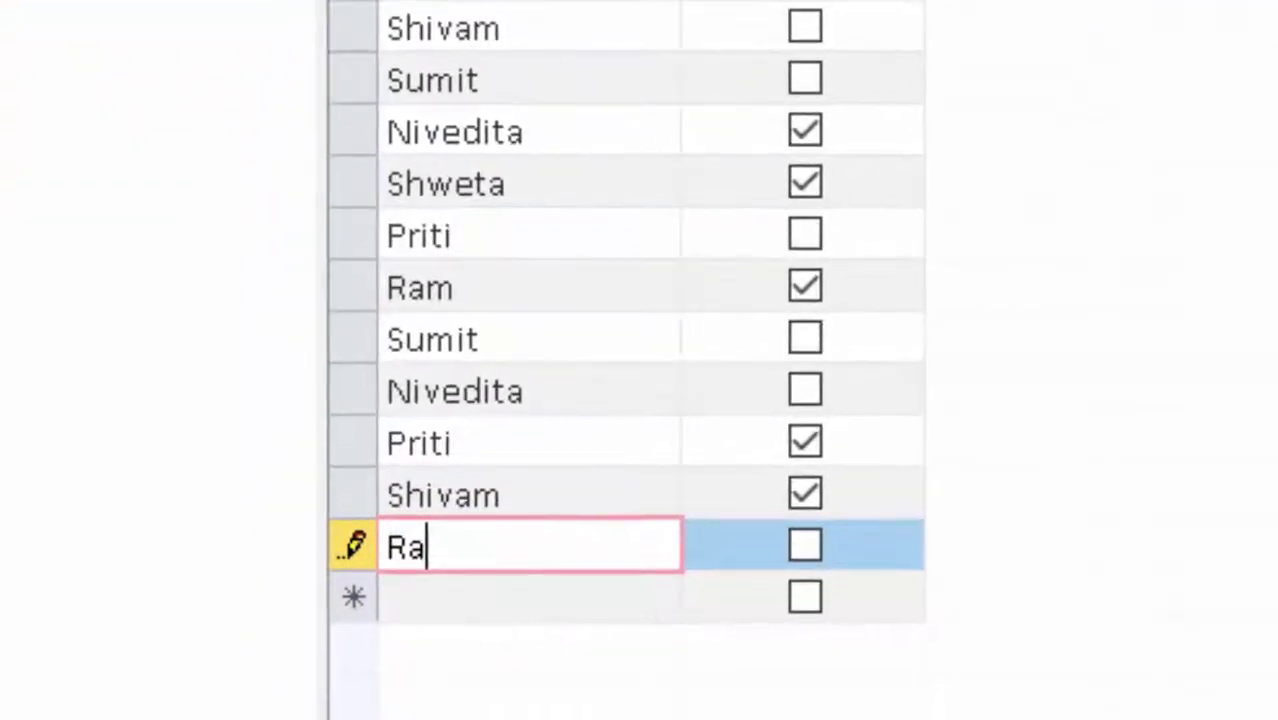
# Add rows Ram, Priti and Shyam to Table1 and tick each one's Yes/No box
pyautogui.write('m')
pyautogui.press('Tab')
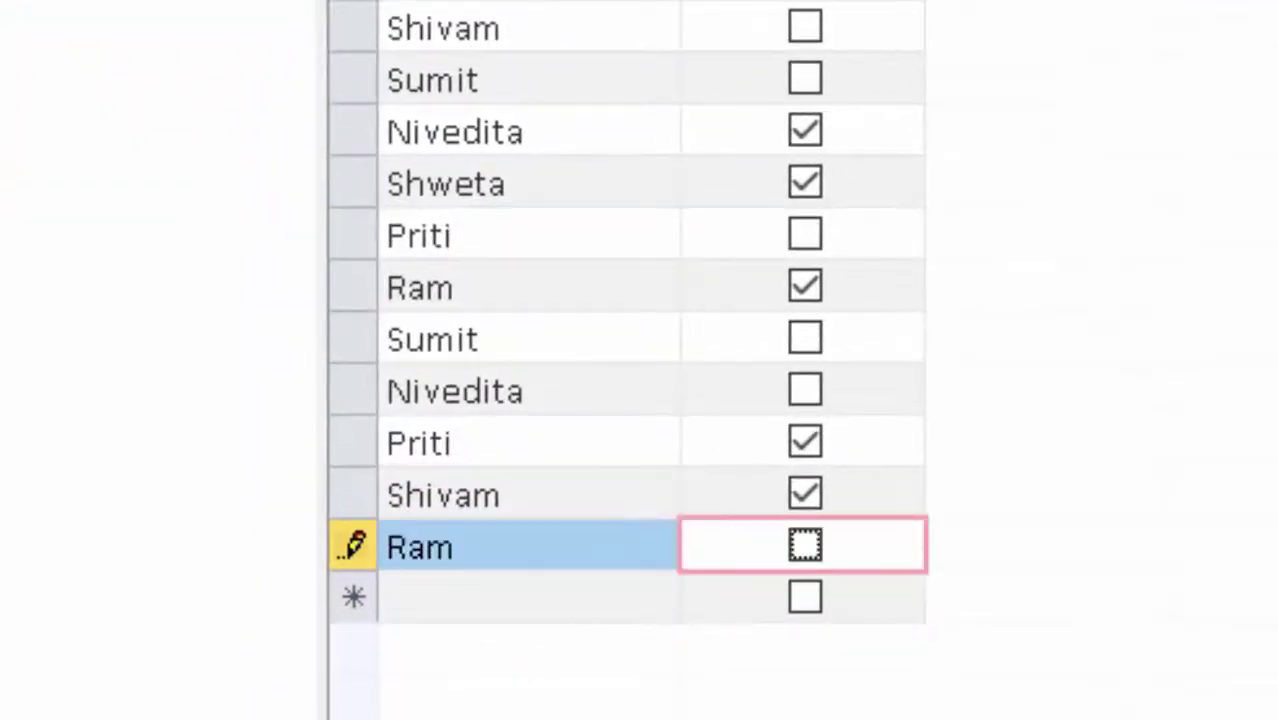
pyautogui.press('Tab')
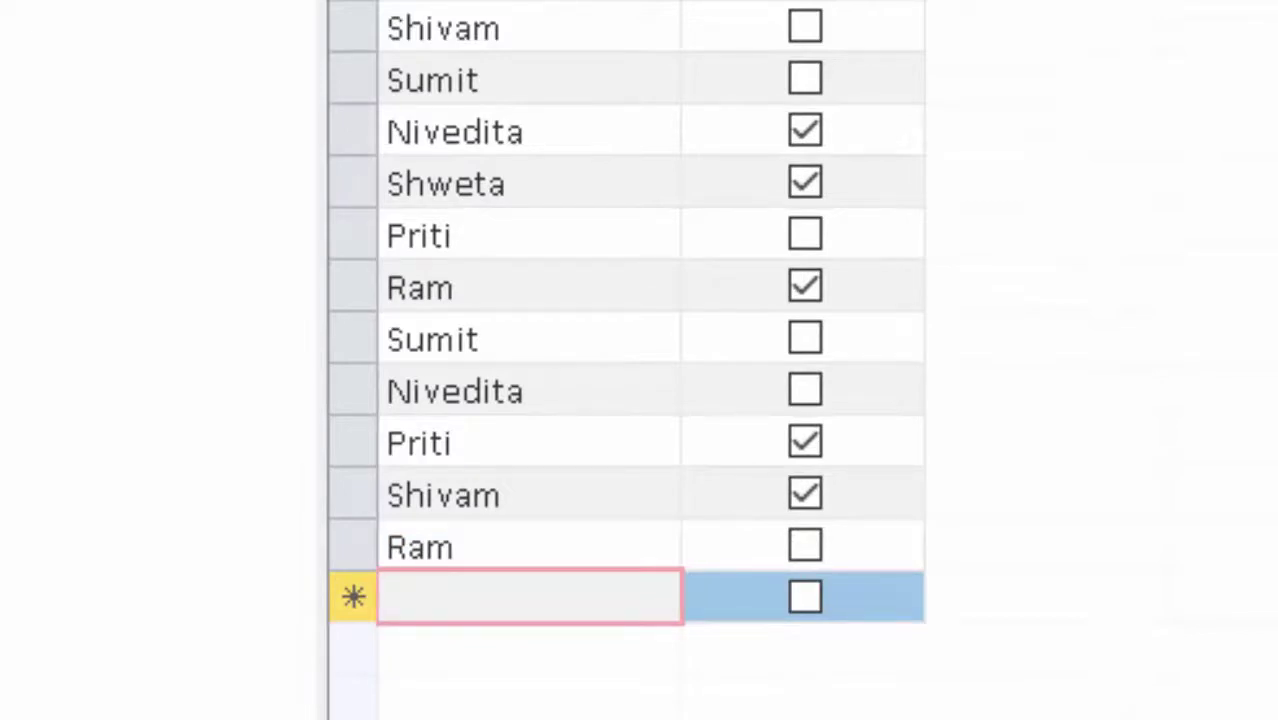
pyautogui.write('Priti')
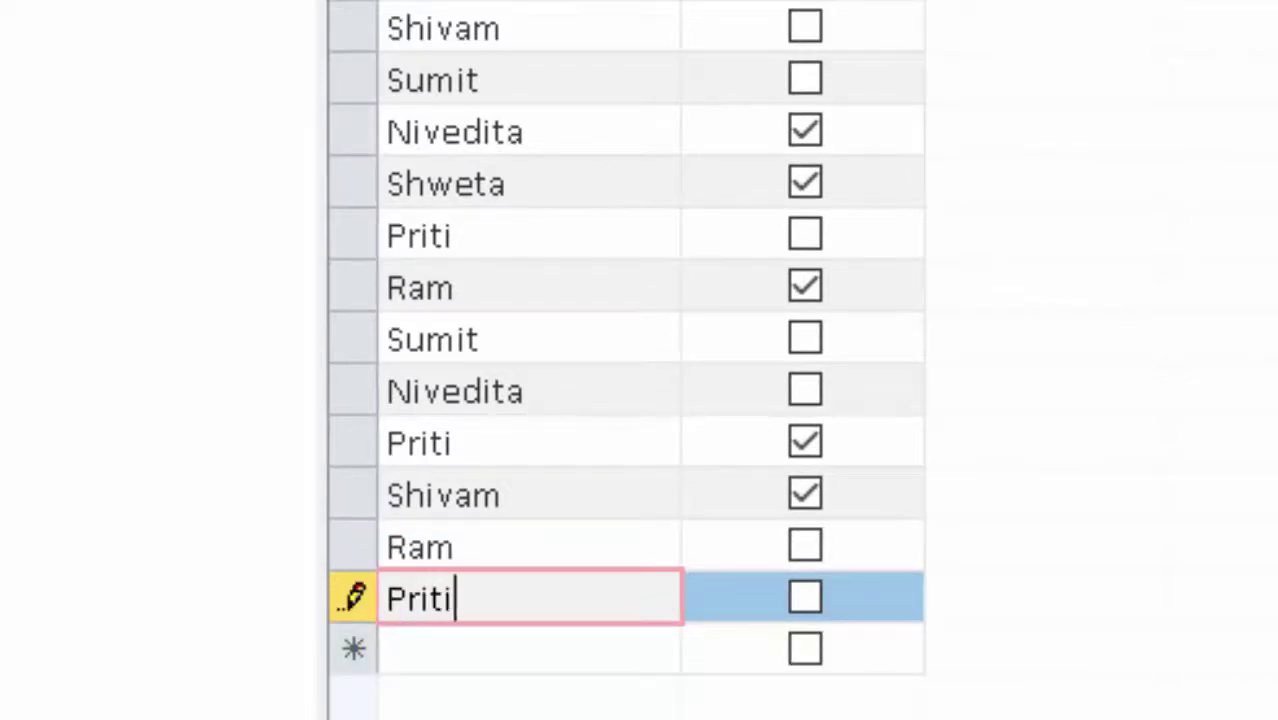
pyautogui.press('Tab')
pyautogui.press('Tab')
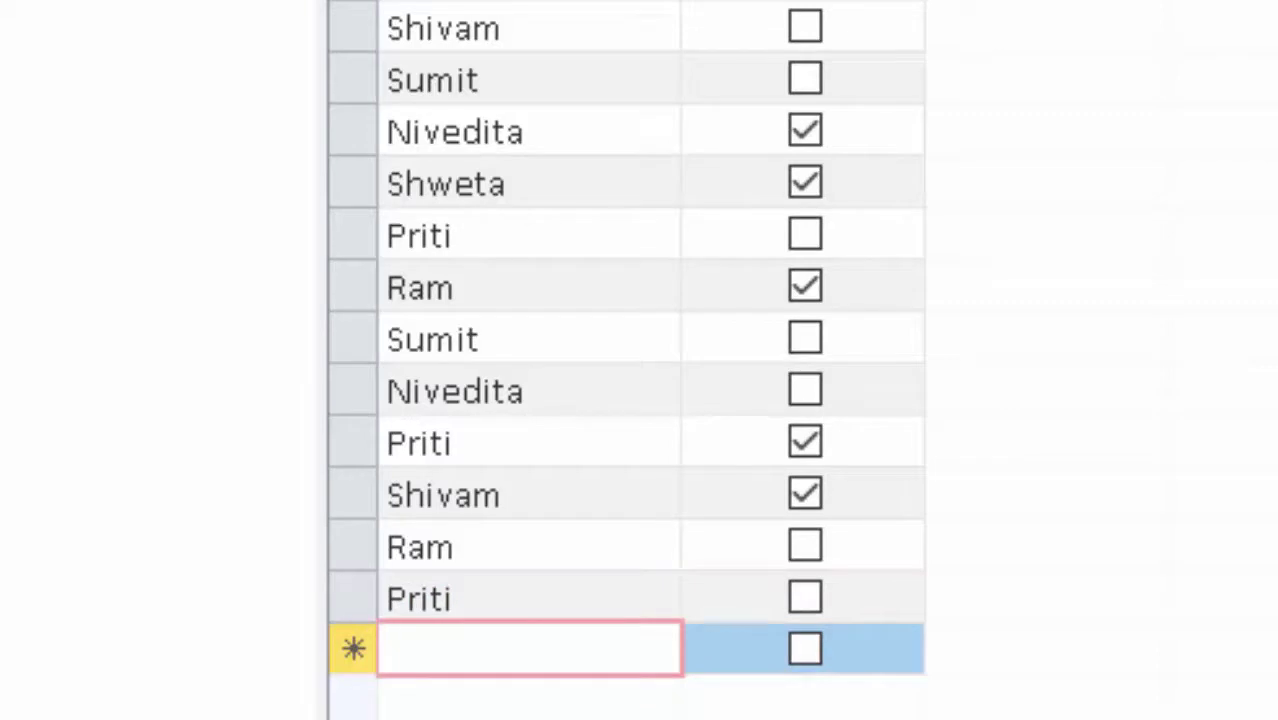
pyautogui.write('Shya')
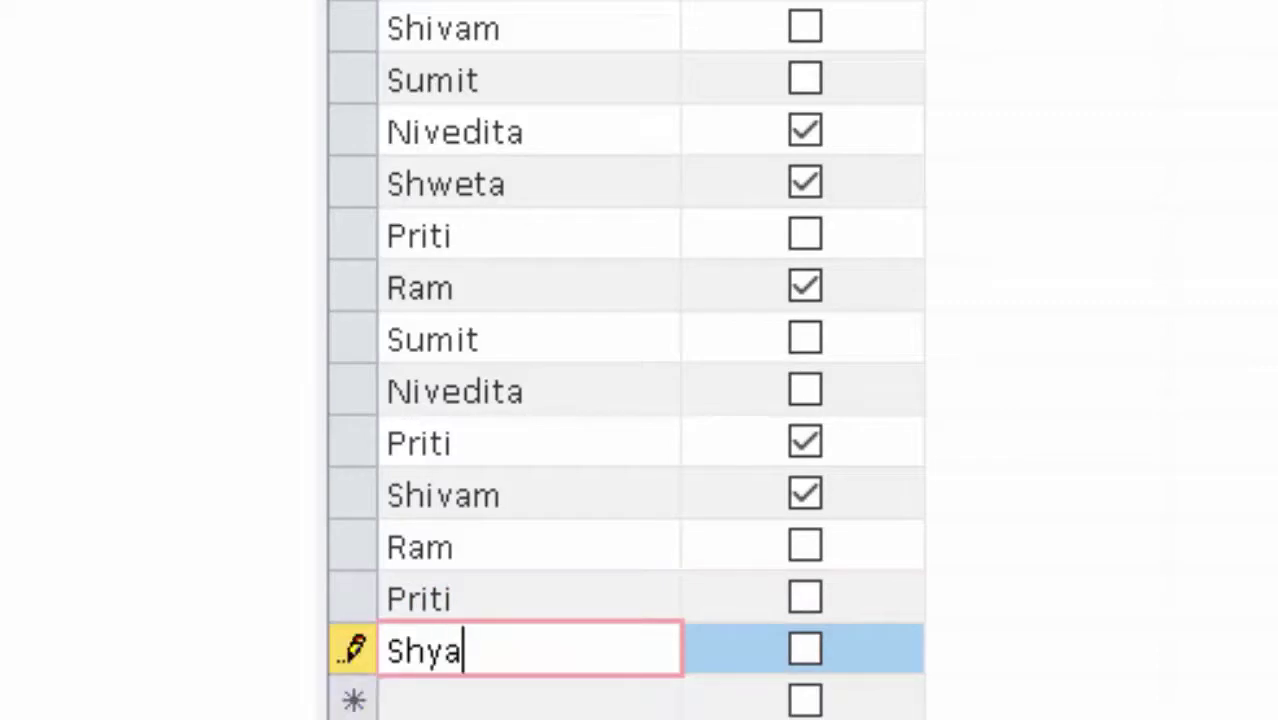
pyautogui.write('m')
pyautogui.press('Tab')
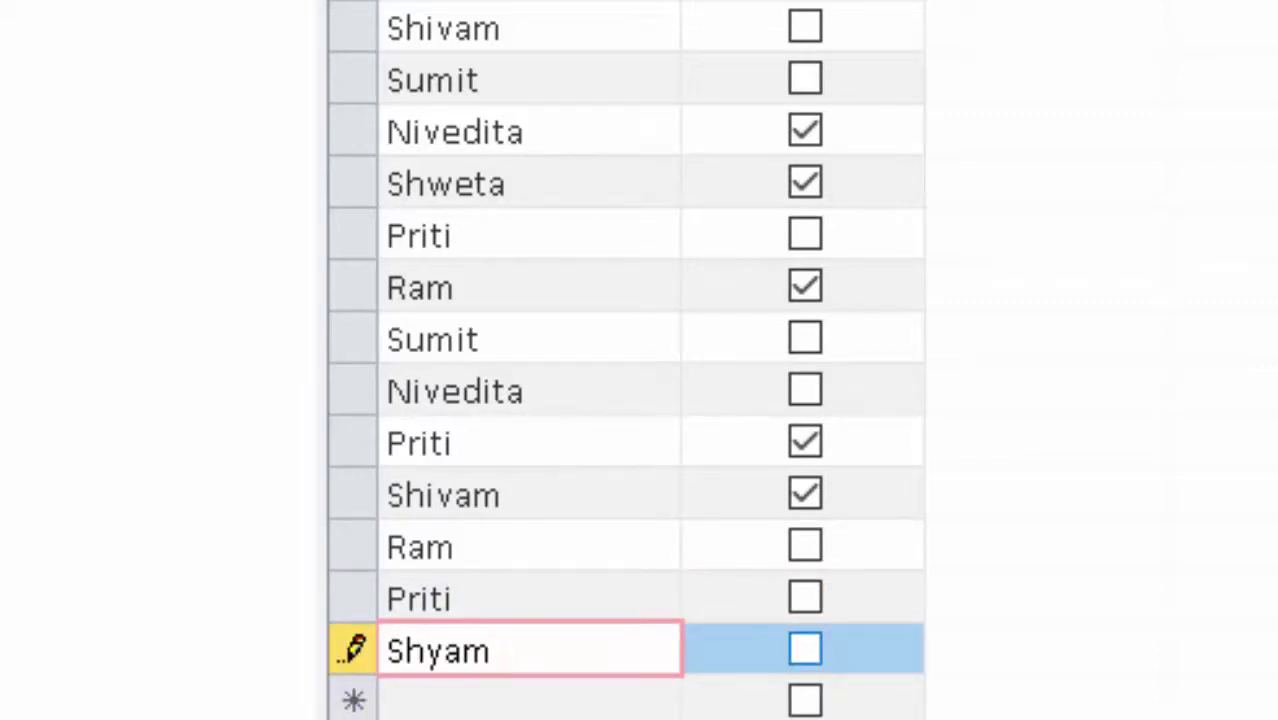
pyautogui.click(805, 649)
pyautogui.click(805, 597)
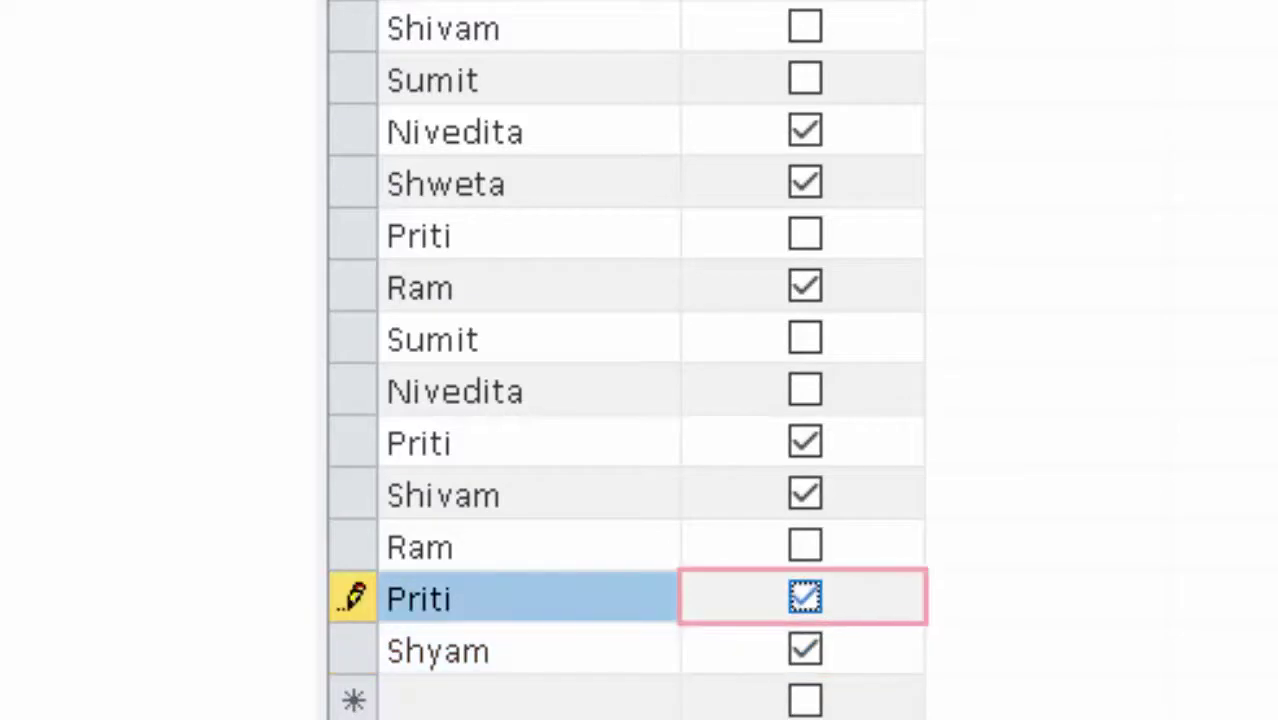
pyautogui.click(805, 545)
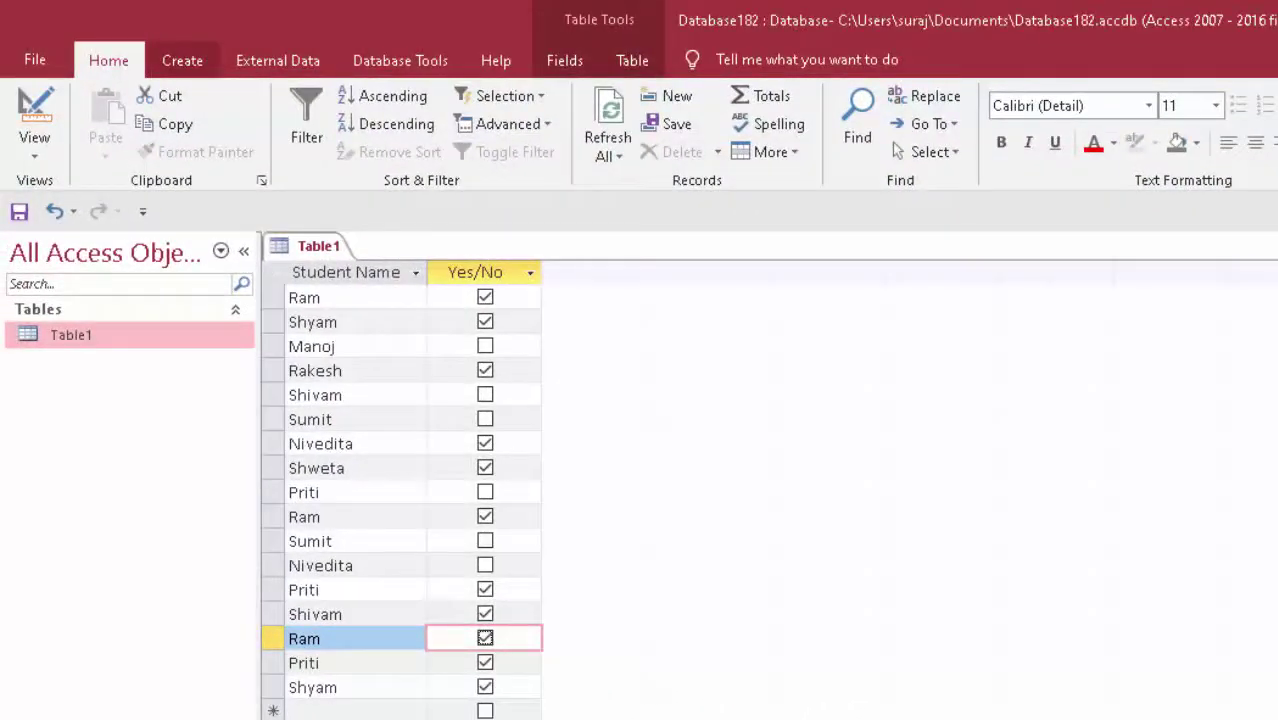
# Start a new Query Design and add Table1 from the Show Table dialog
pyautogui.click(182, 60)
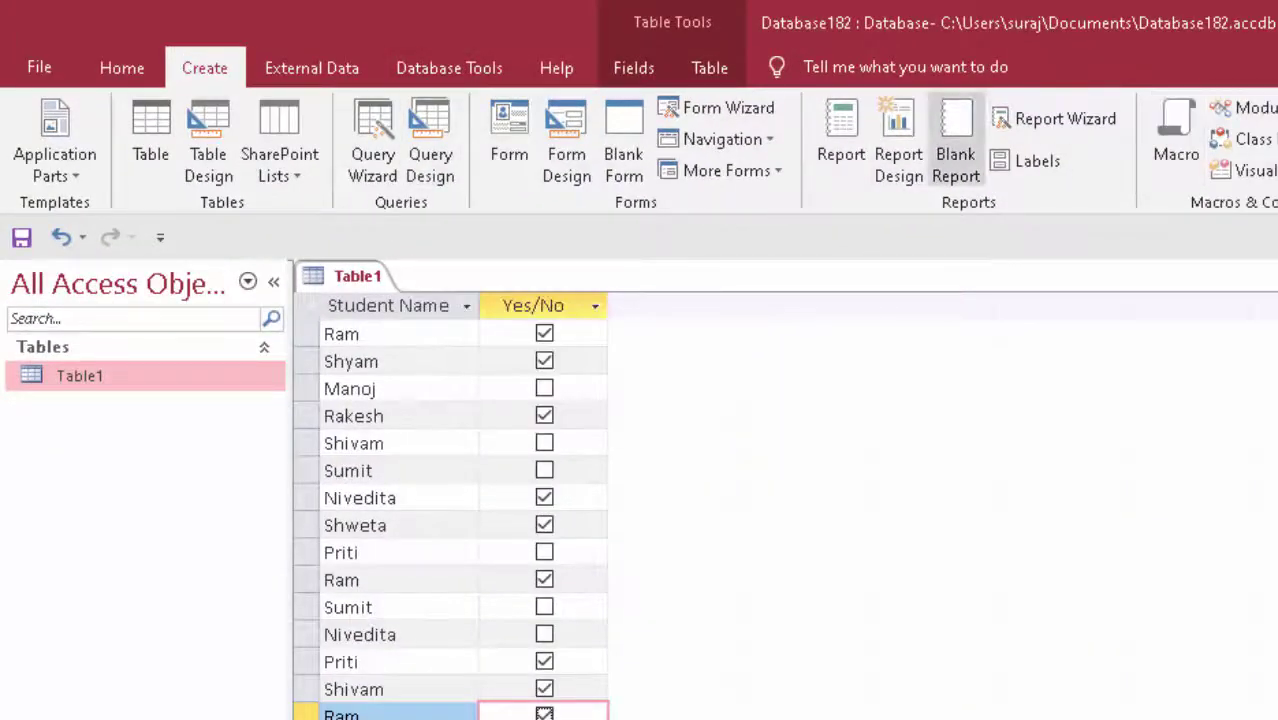
pyautogui.click(430, 150)
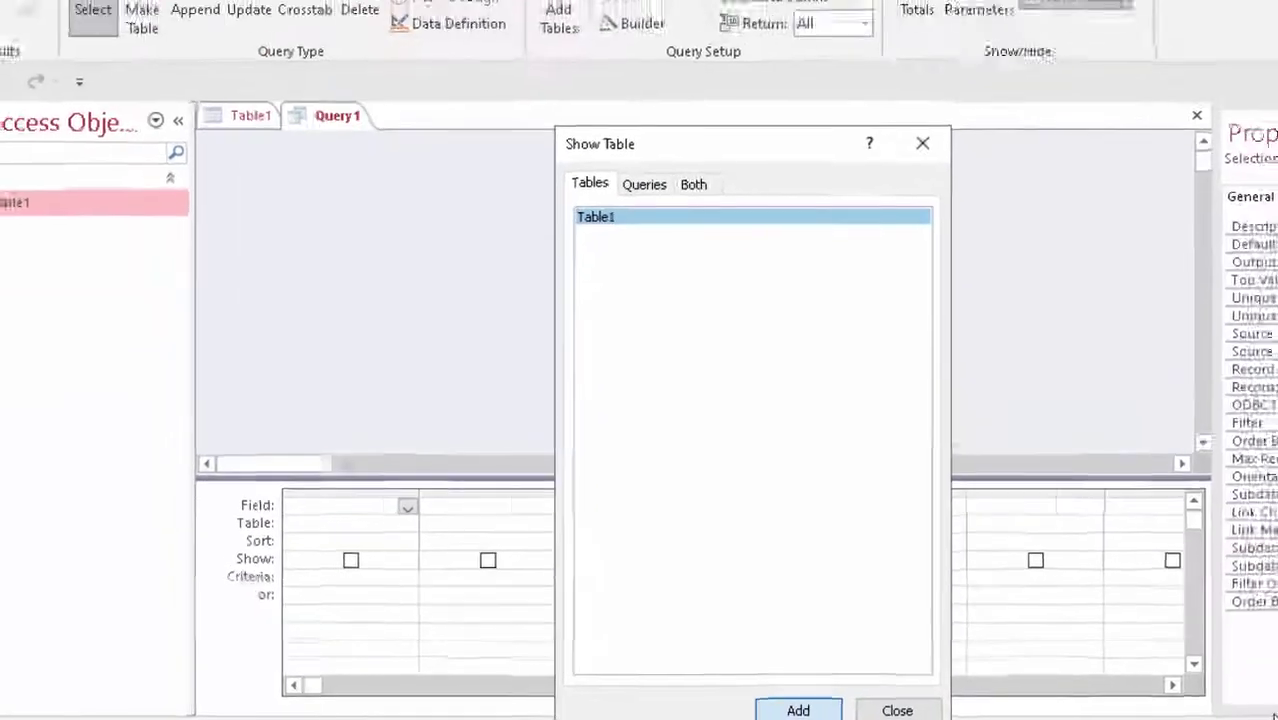
pyautogui.press('Return')
pyautogui.press('Escape')
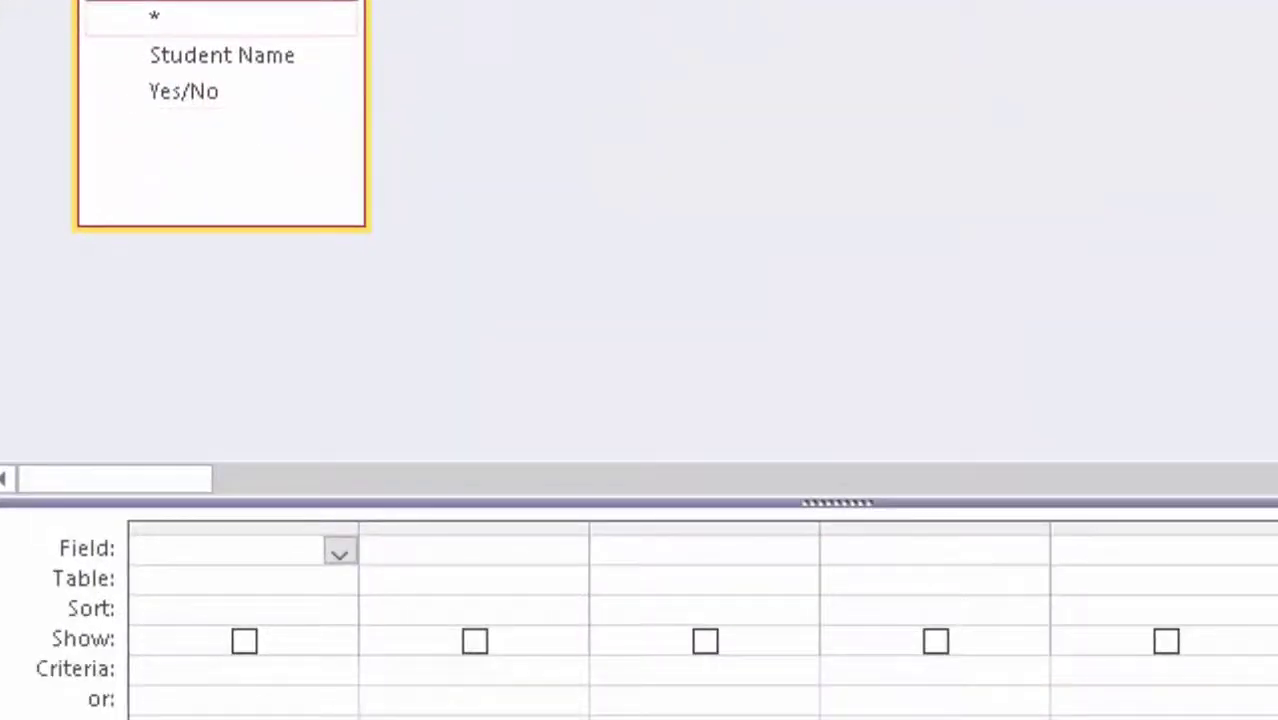
# Place Student Name and Yes/No from Table1 into the first two query grid columns
pyautogui.doubleClick(130, 8)
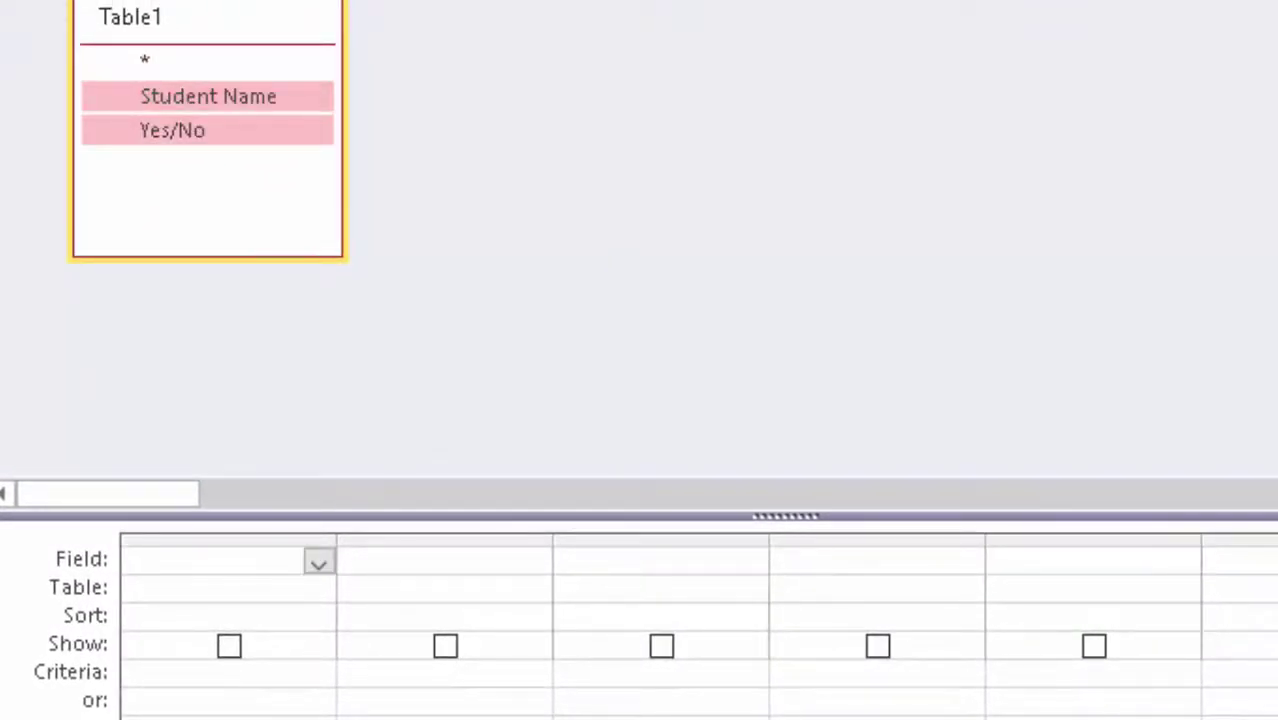
pyautogui.moveTo(208, 112); pyautogui.dragTo(228, 560)
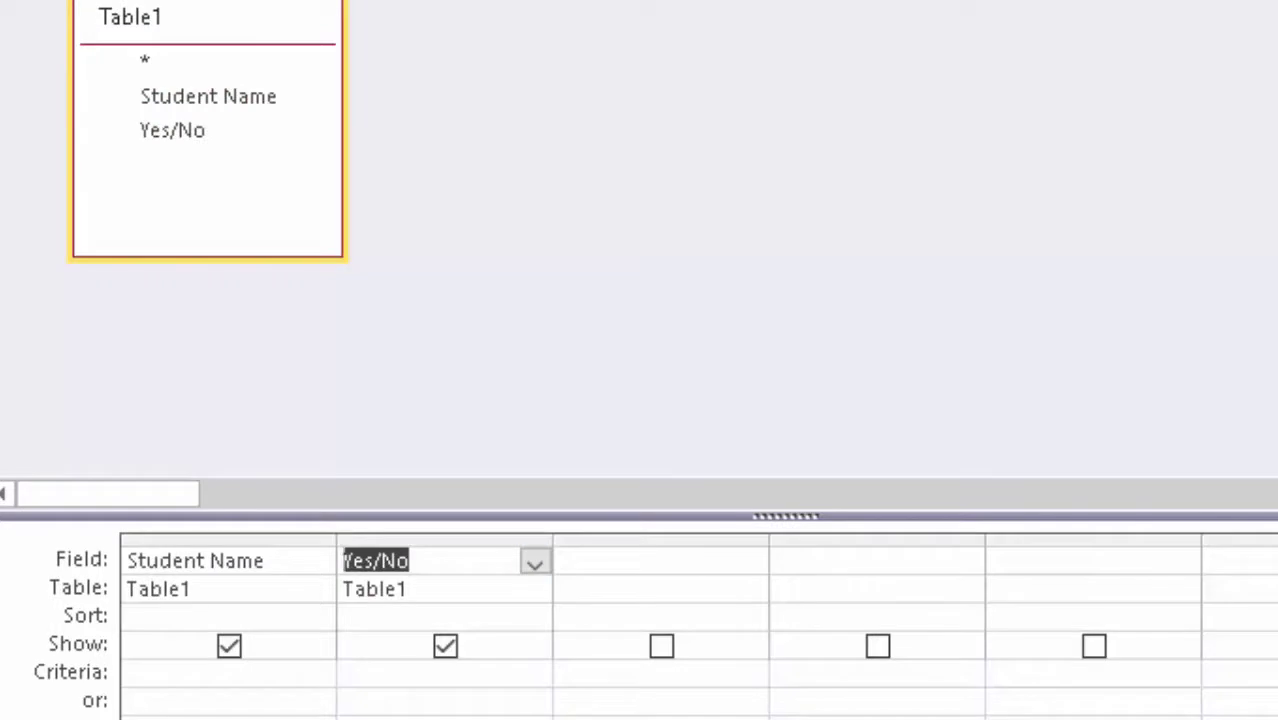
pyautogui.click(600, 561)
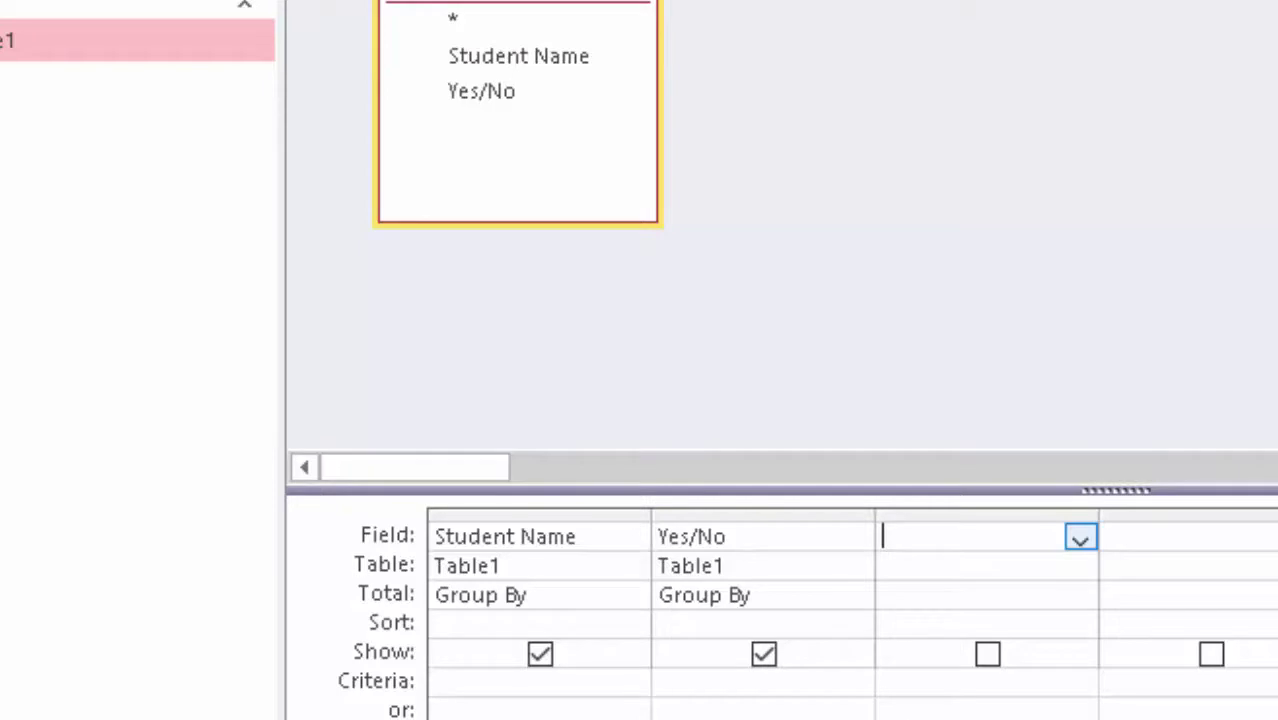
# Enter iif([Table1]![Yes/No]=Yes,1,Null)) in the third column's Field cell
pyautogui.write('iif')
pyautogui.write('(')
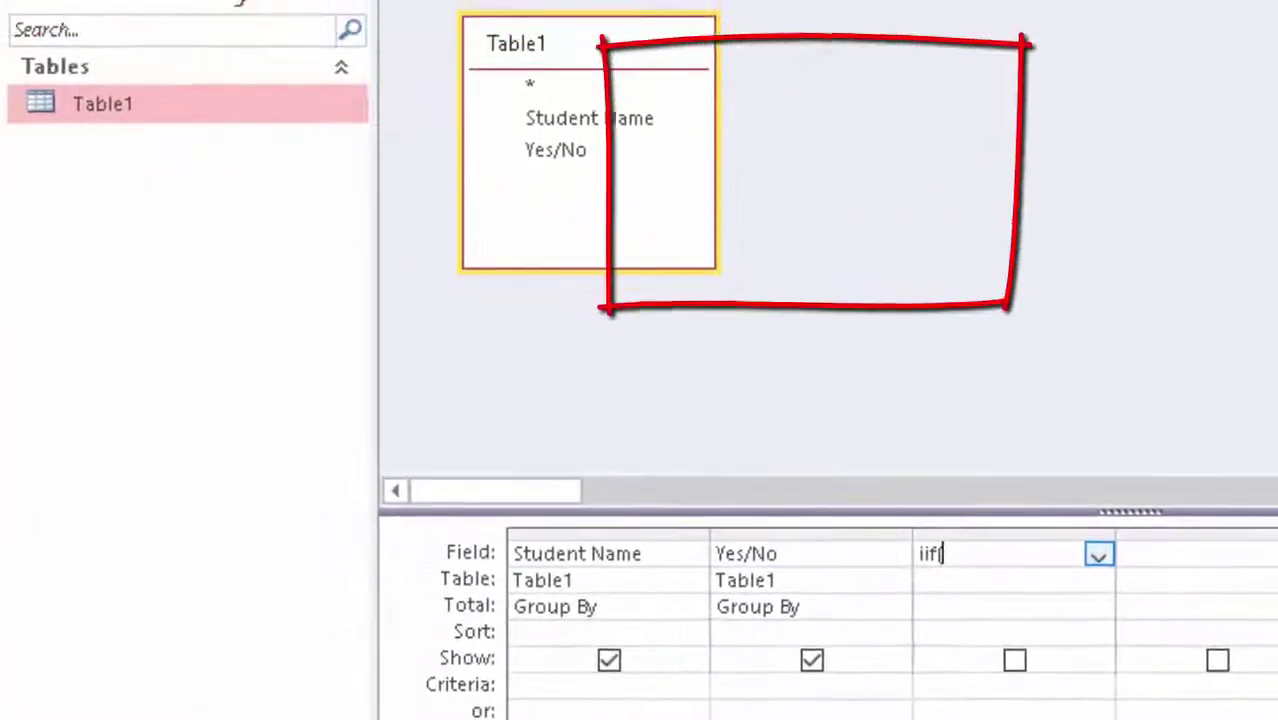
pyautogui.write('[')
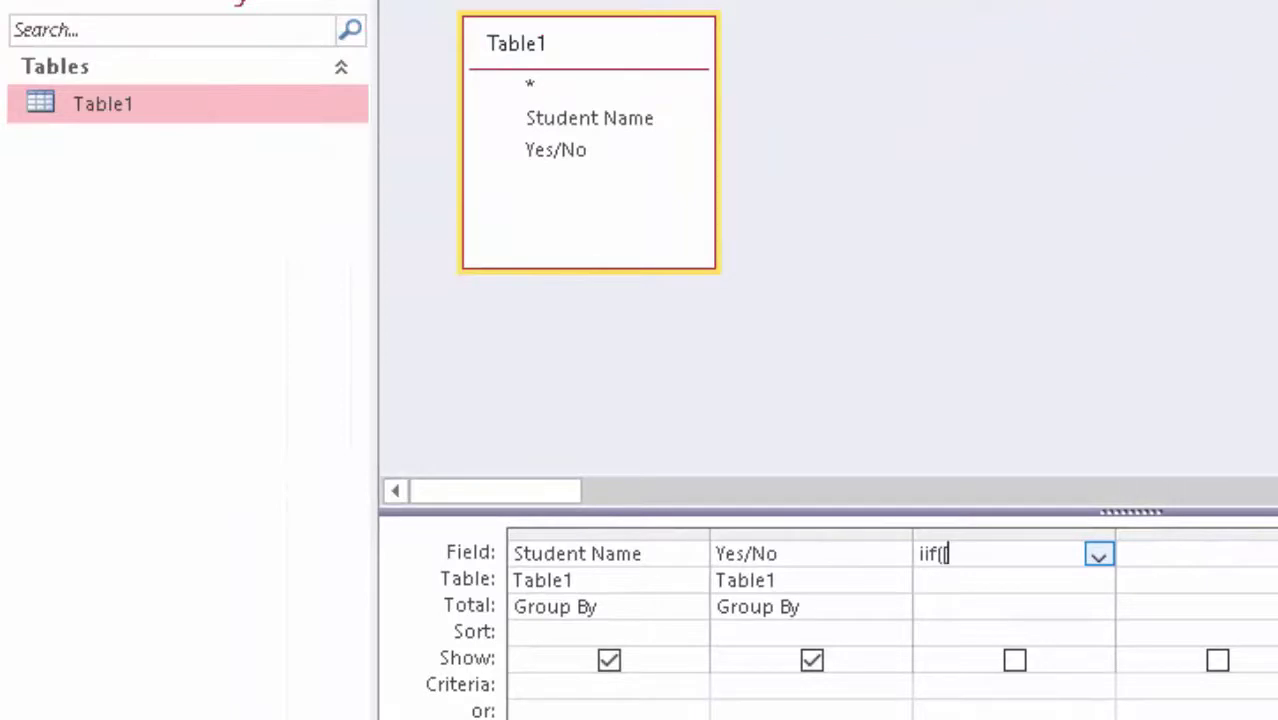
pyautogui.write('Tabl')
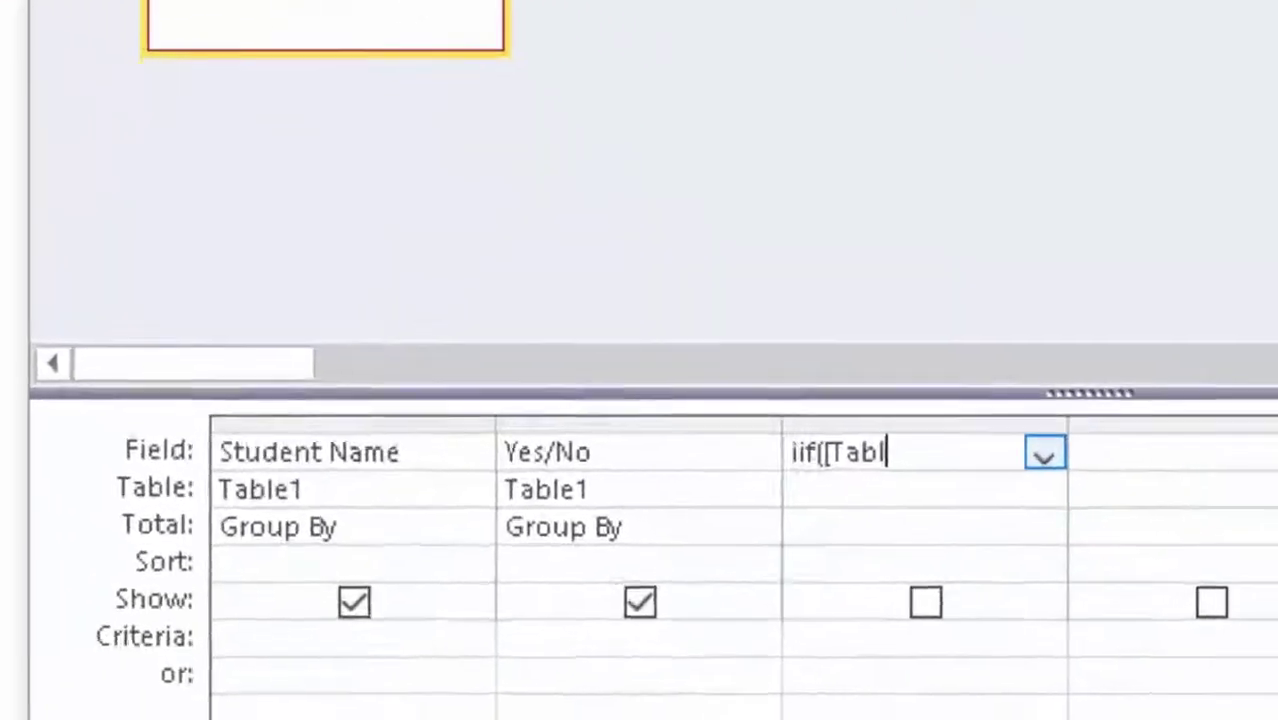
pyautogui.write('e1]')
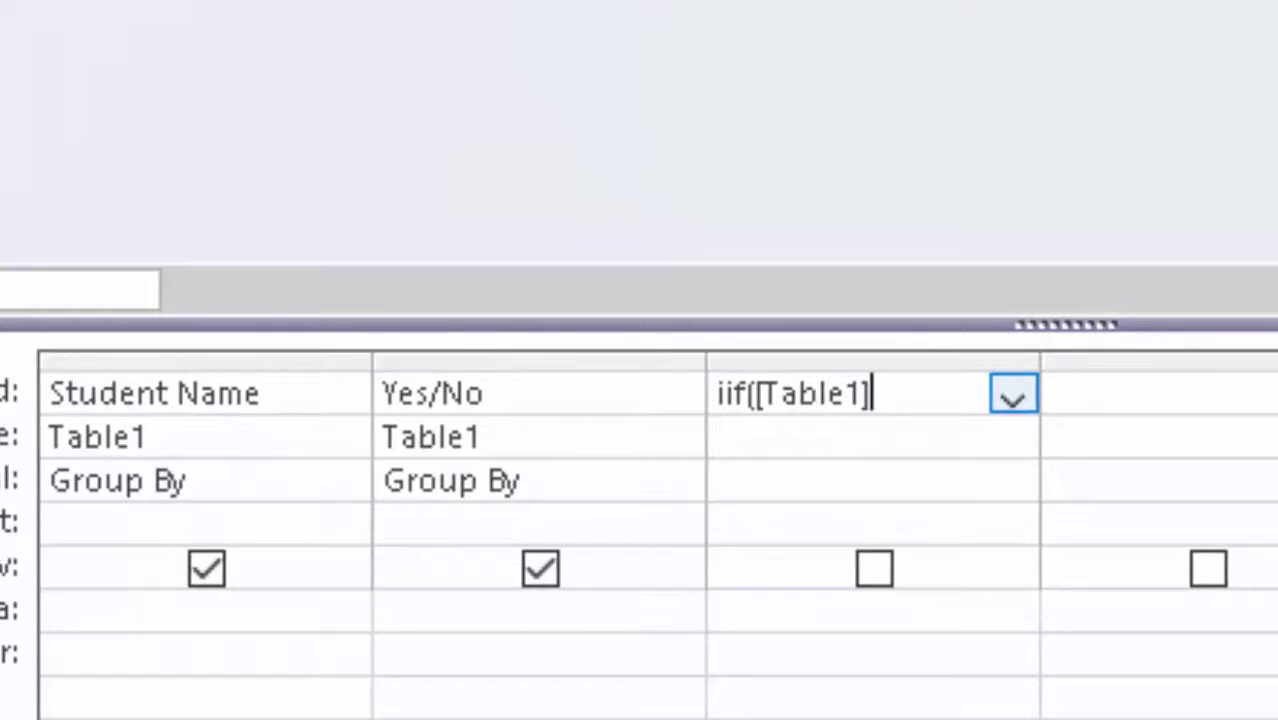
pyautogui.write('!')
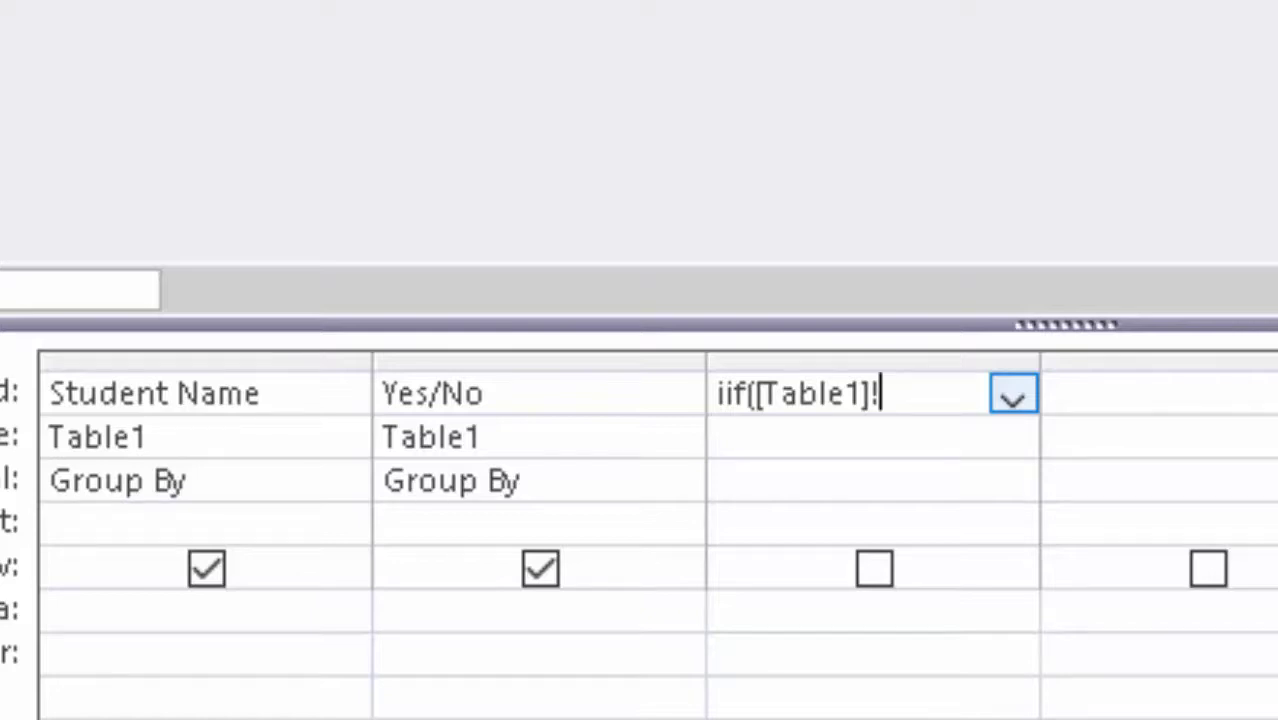
pyautogui.write('[')
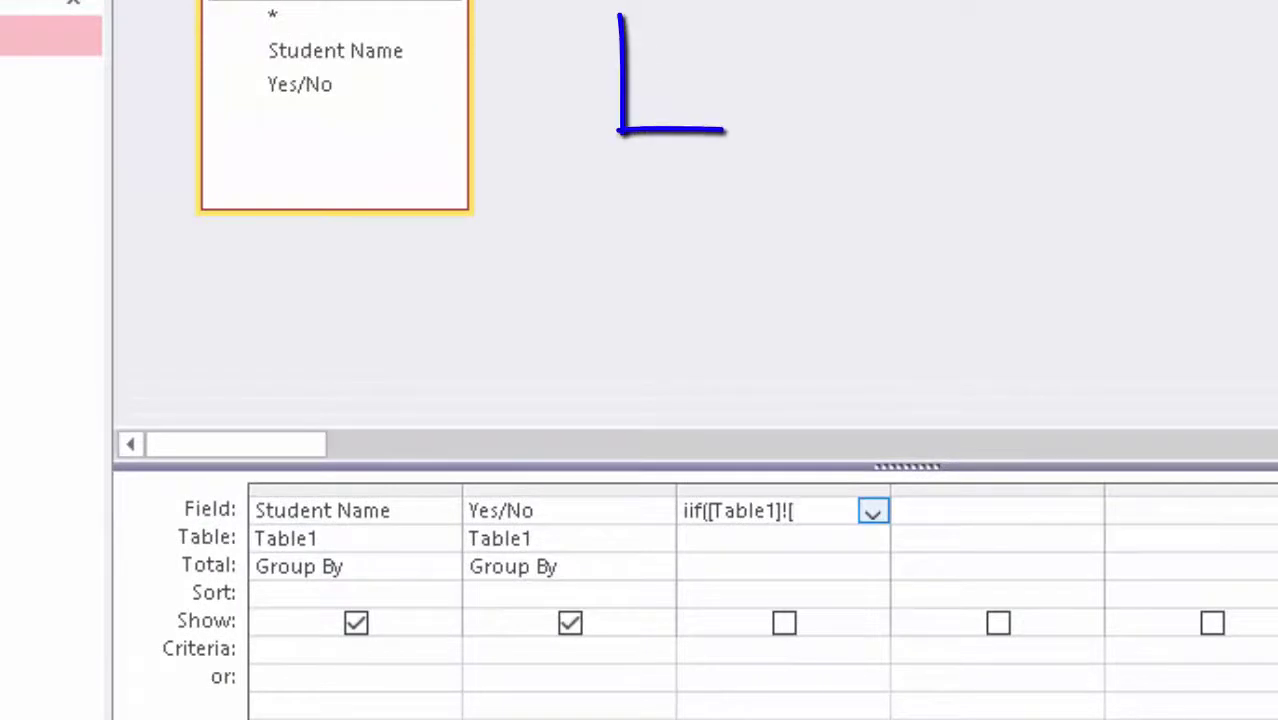
pyautogui.write('Ye')
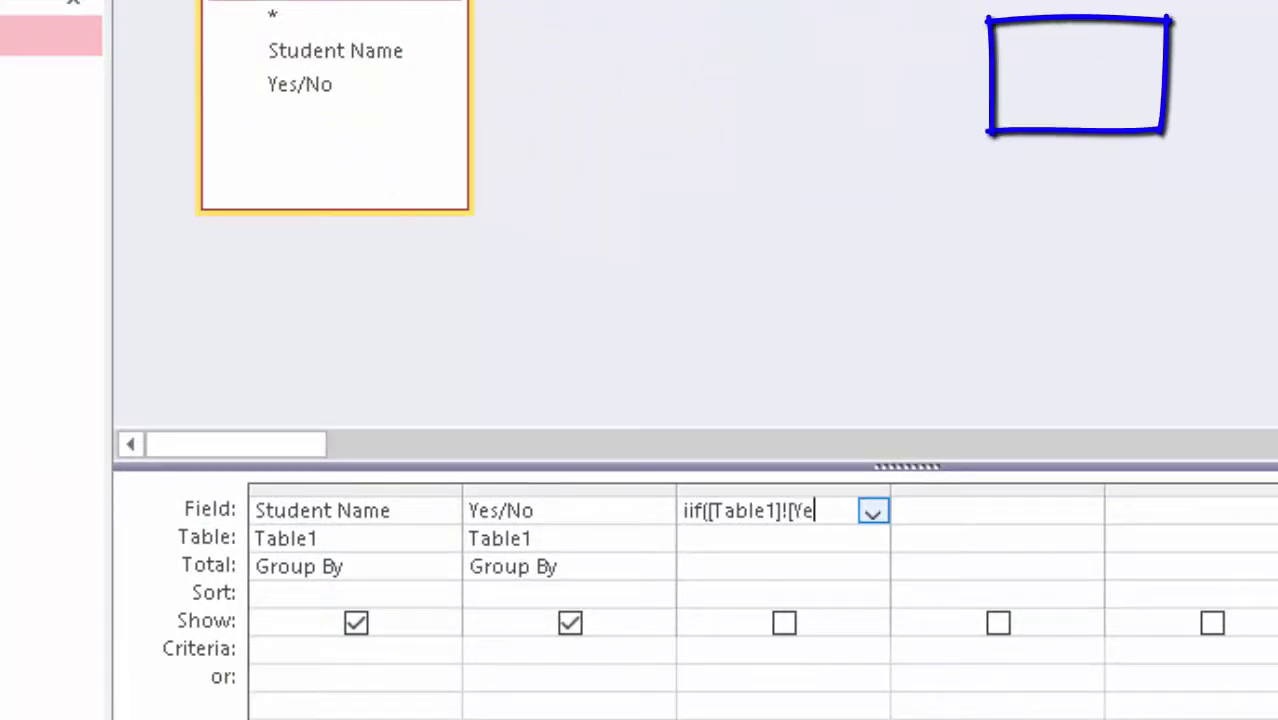
pyautogui.write('s/')
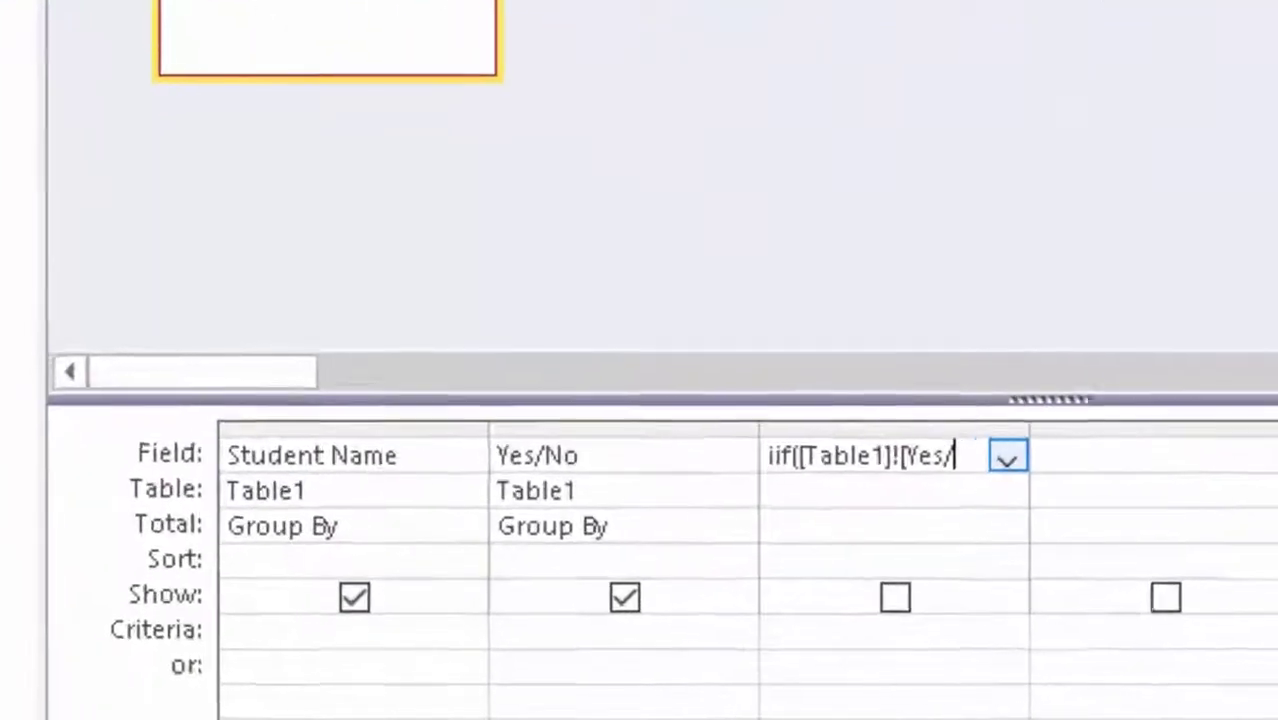
pyautogui.write('NO')
pyautogui.press('BackSpace')
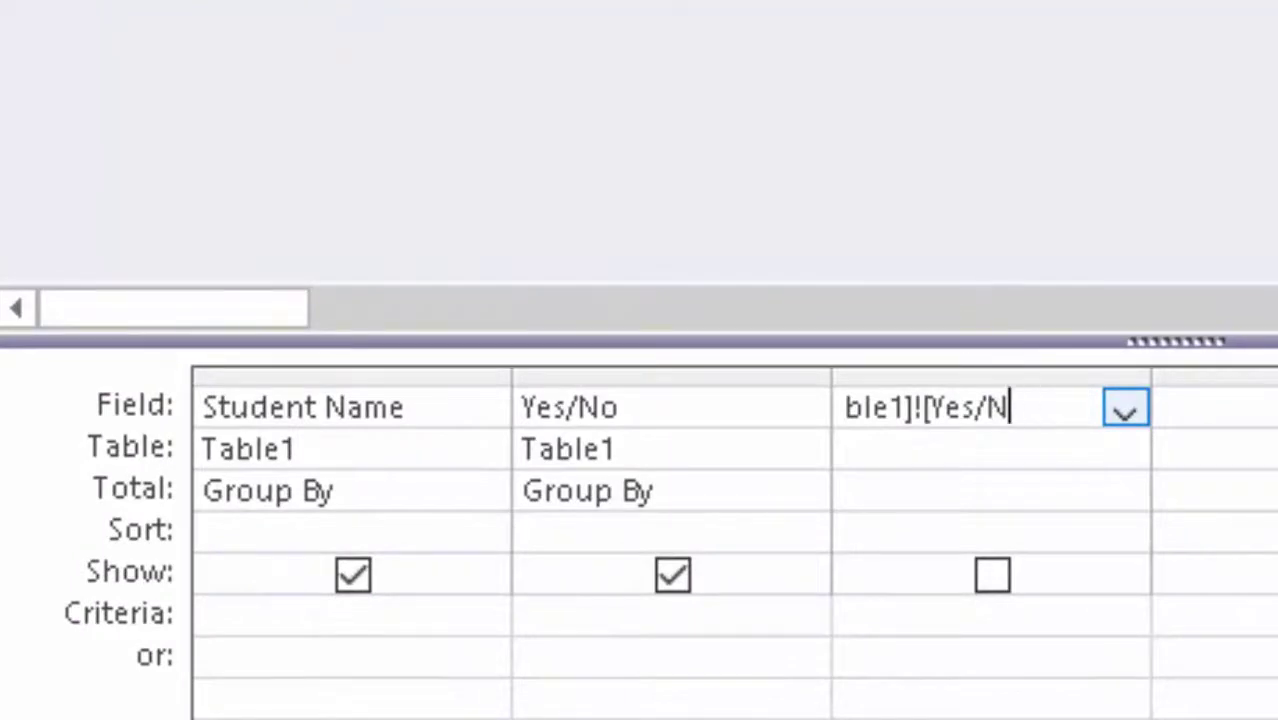
pyautogui.write('o')
pyautogui.write(']')
pyautogui.write('=')
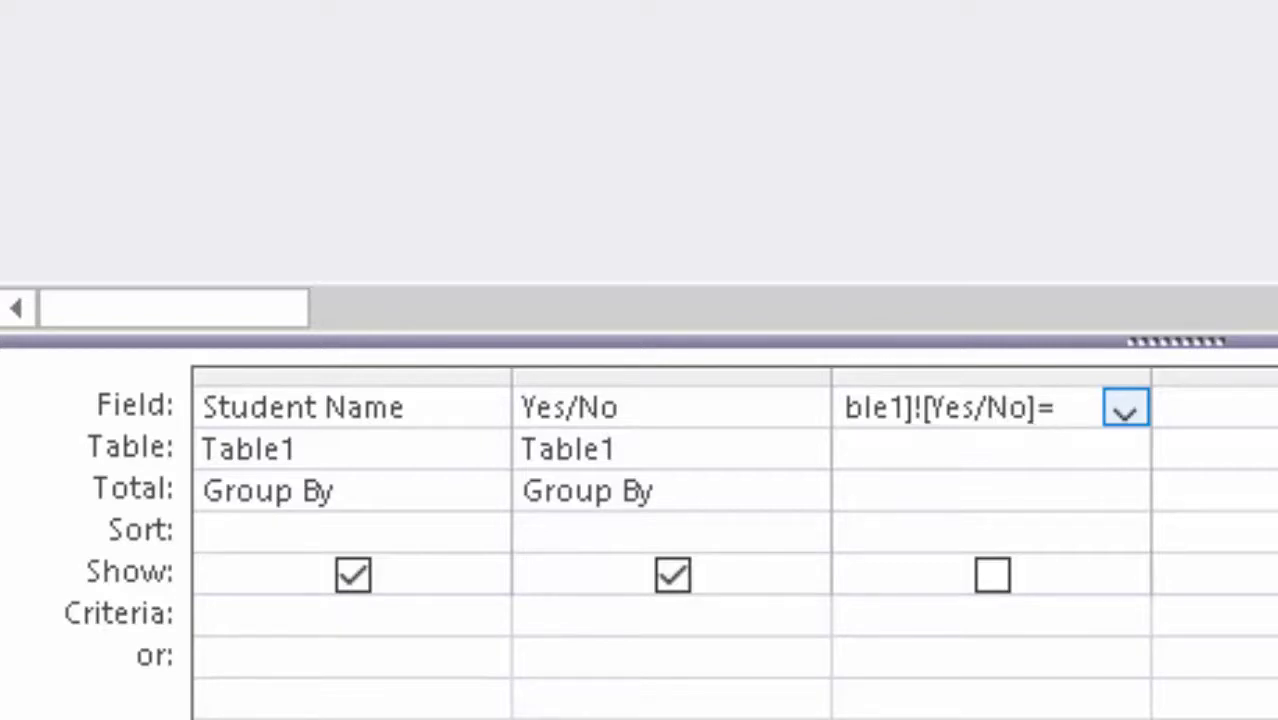
pyautogui.write('"')
pyautogui.press('BackSpace')
pyautogui.write('Yes')
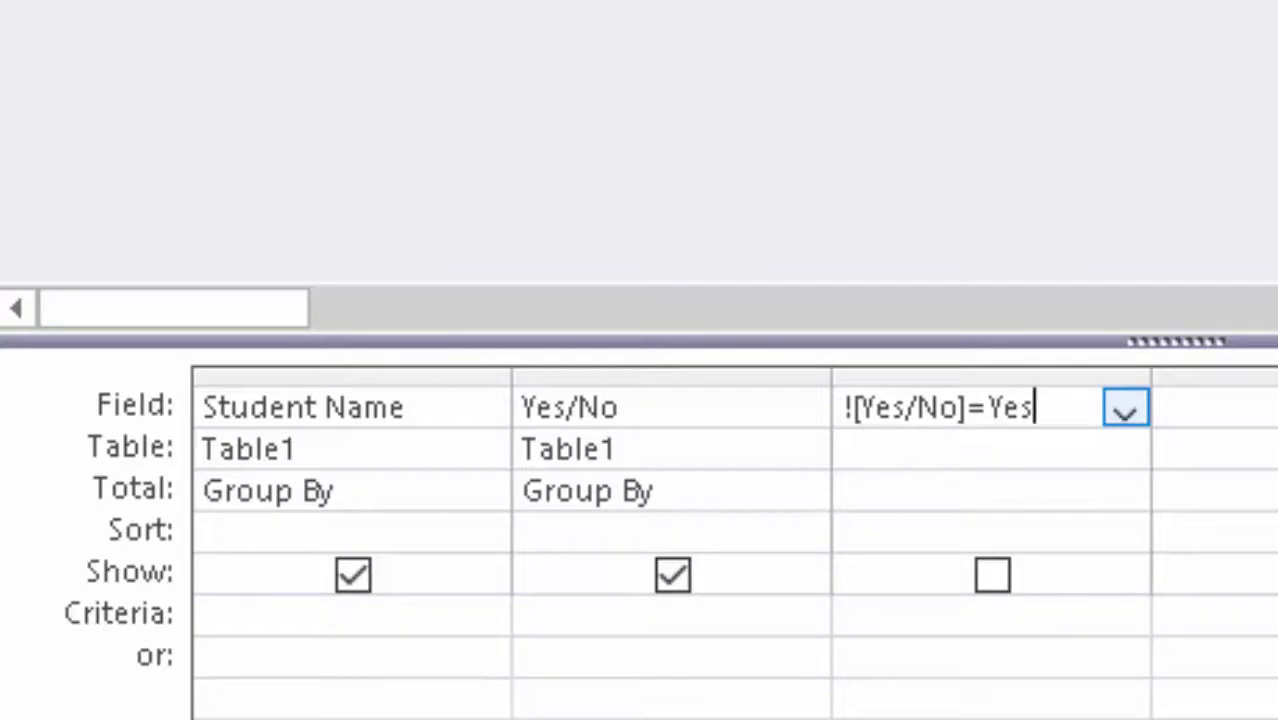
pyautogui.write(',1,')
pyautogui.write('N')
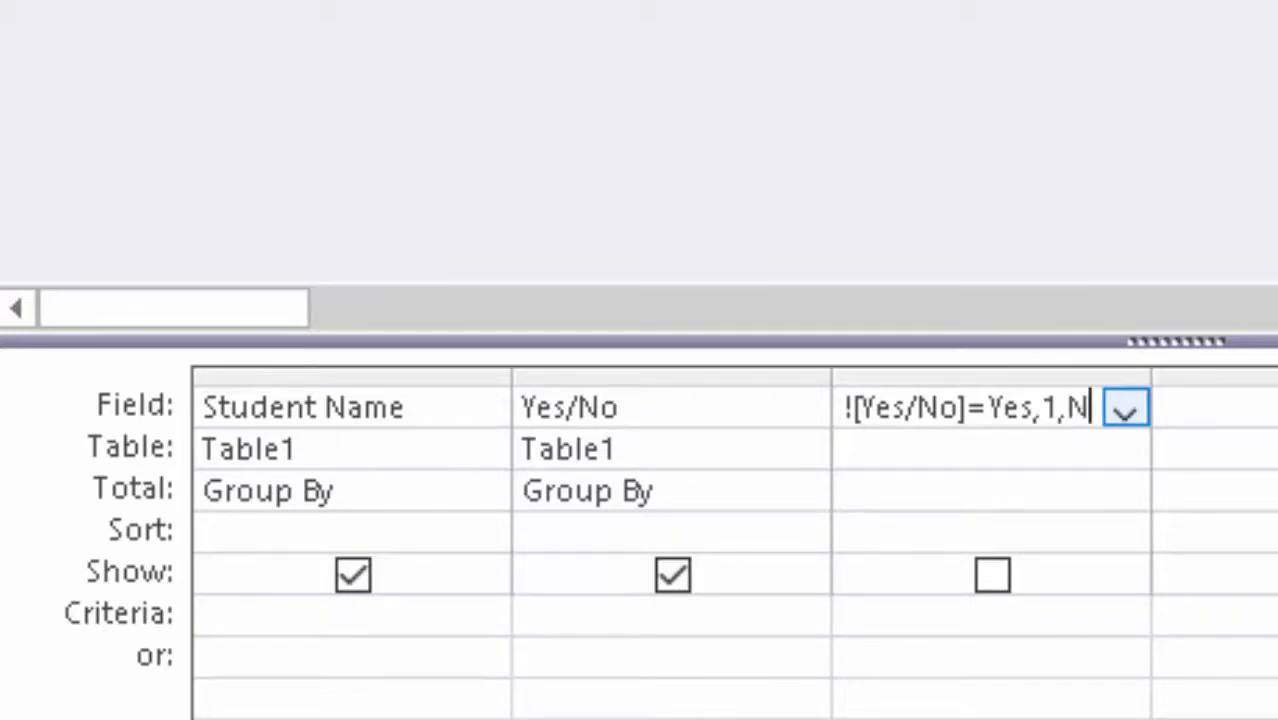
pyautogui.write('ull')
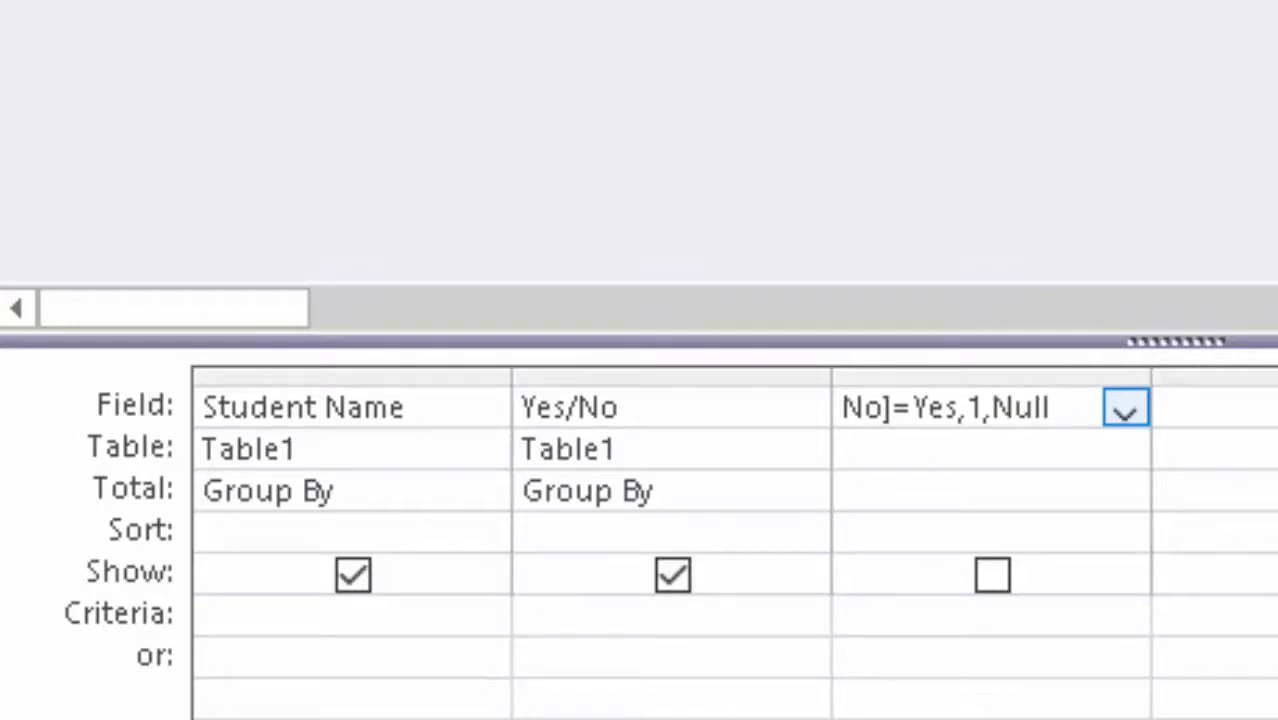
pyautogui.write(')')
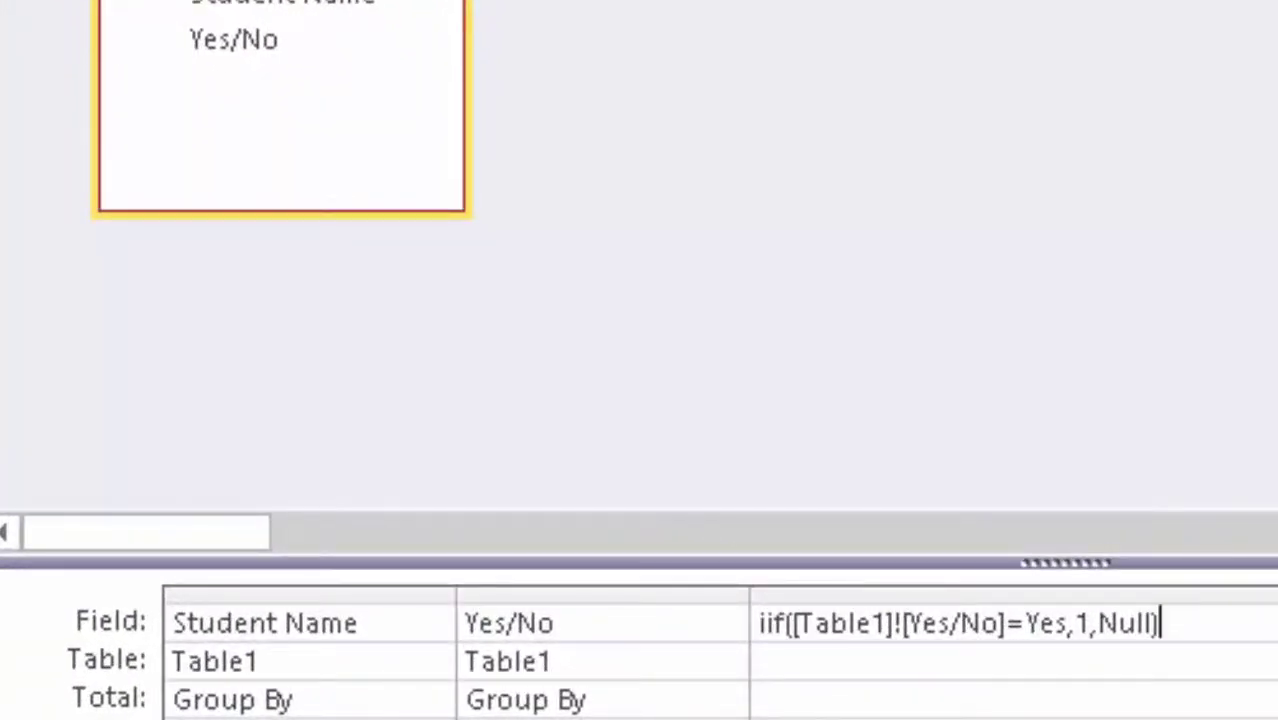
pyautogui.write(')')
pyautogui.click(758, 623)
# Wrap the expression in Count( ) and run the query, triggering the aggregate-in-GROUP BY error
pyautogui.write('(')
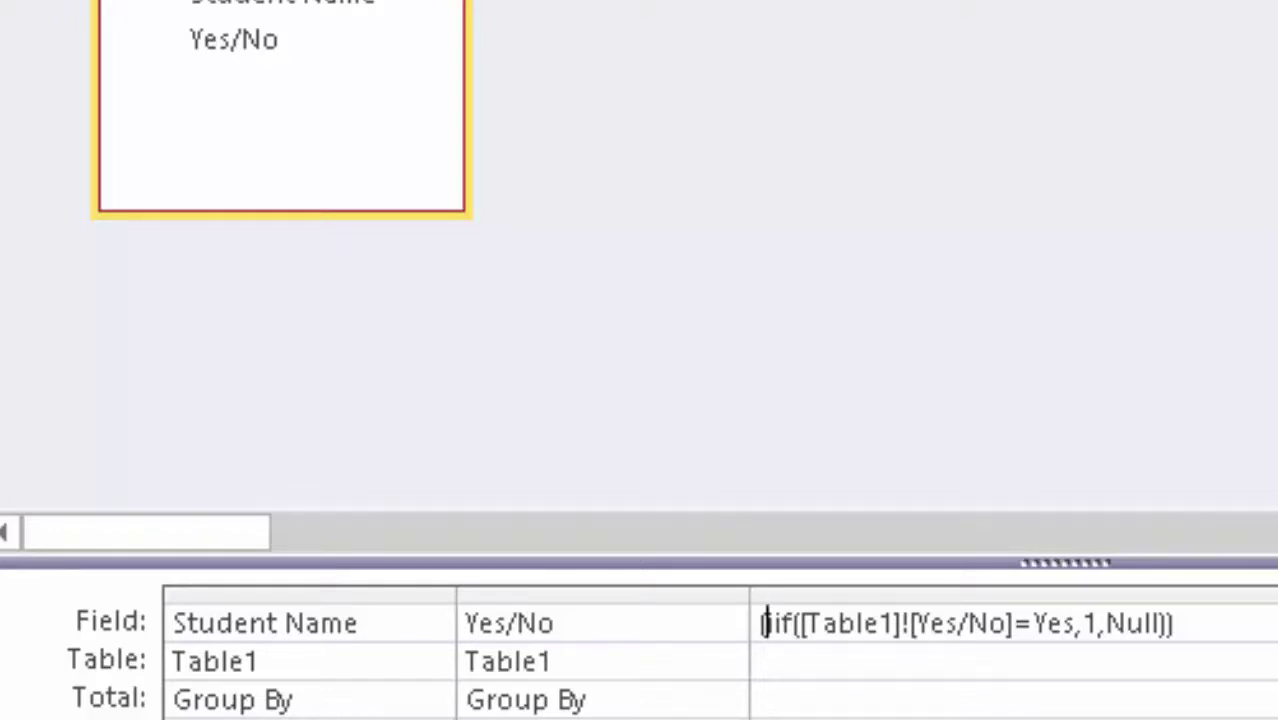
pyautogui.write('coun')
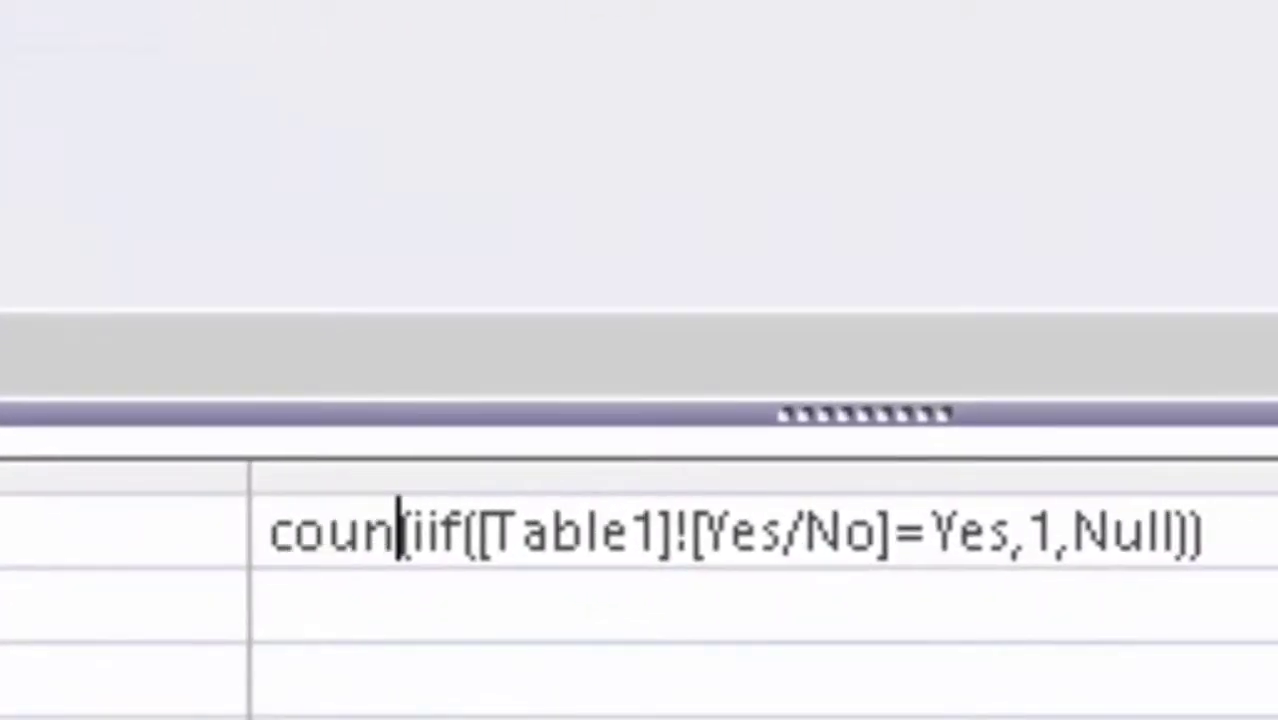
pyautogui.write('t')
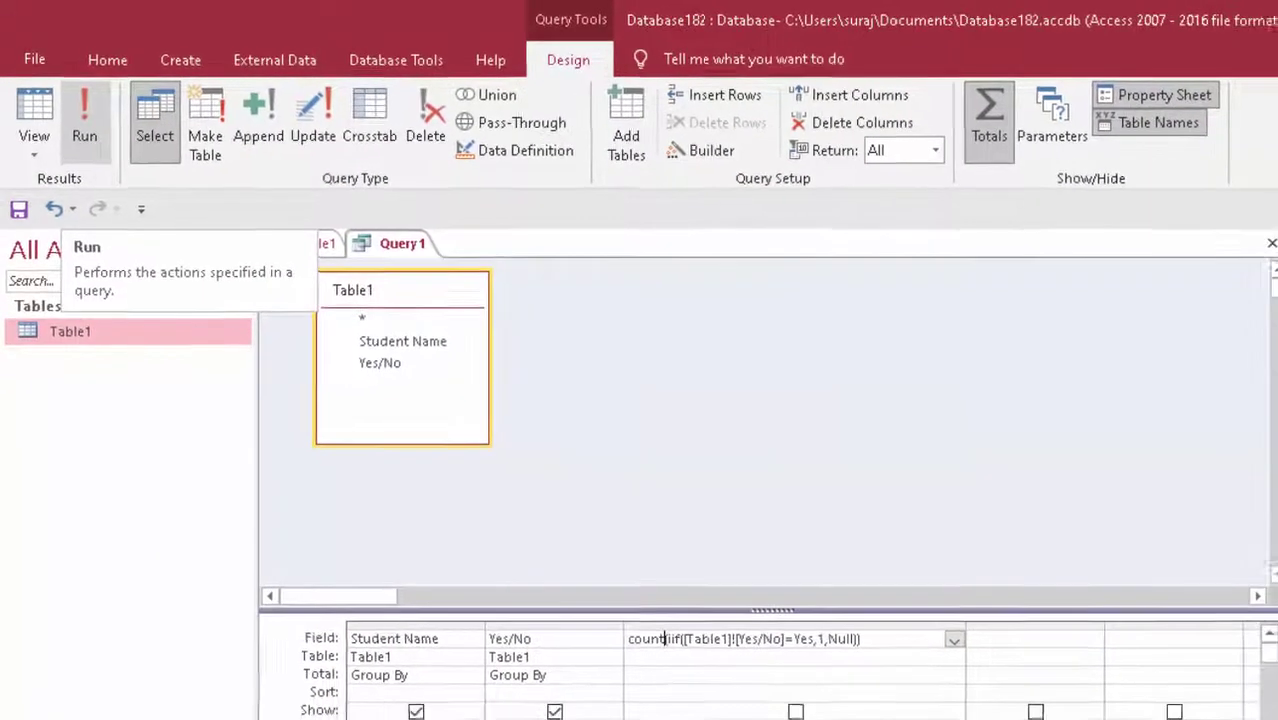
pyautogui.click(89, 125)
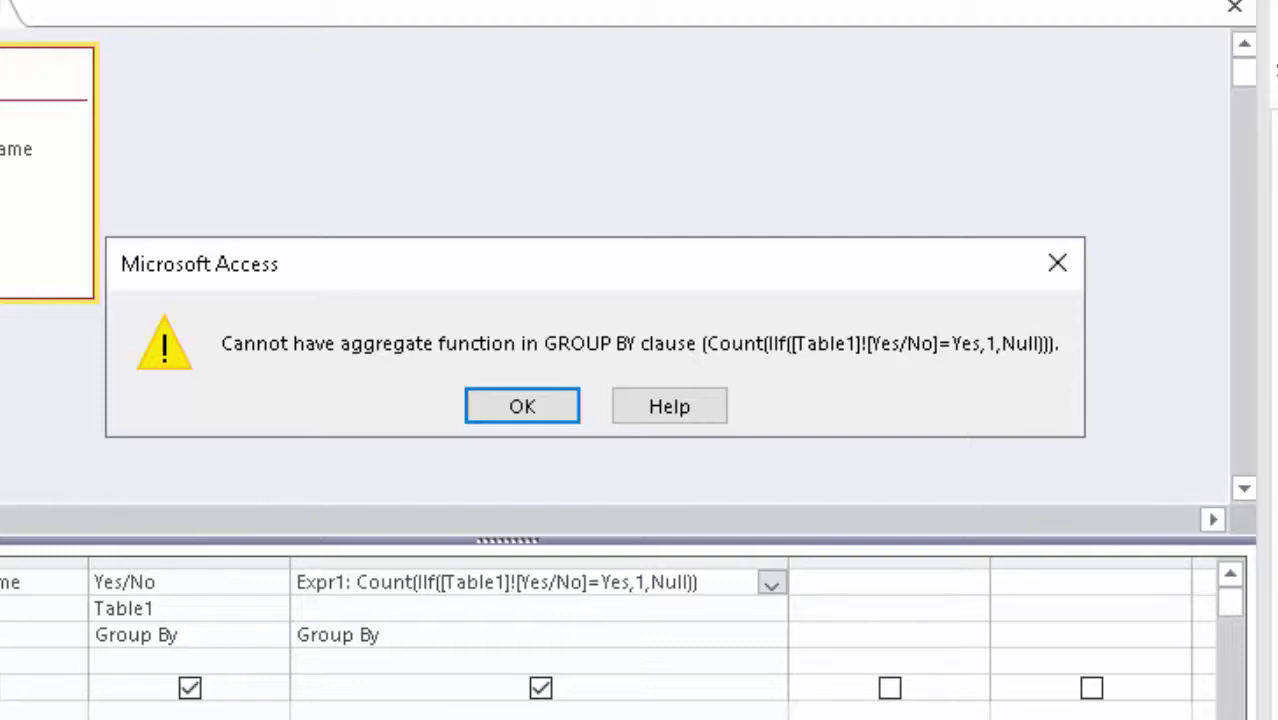
# Dismiss the error and replace the Expr1 label with 'Present:'
pyautogui.press('Return')
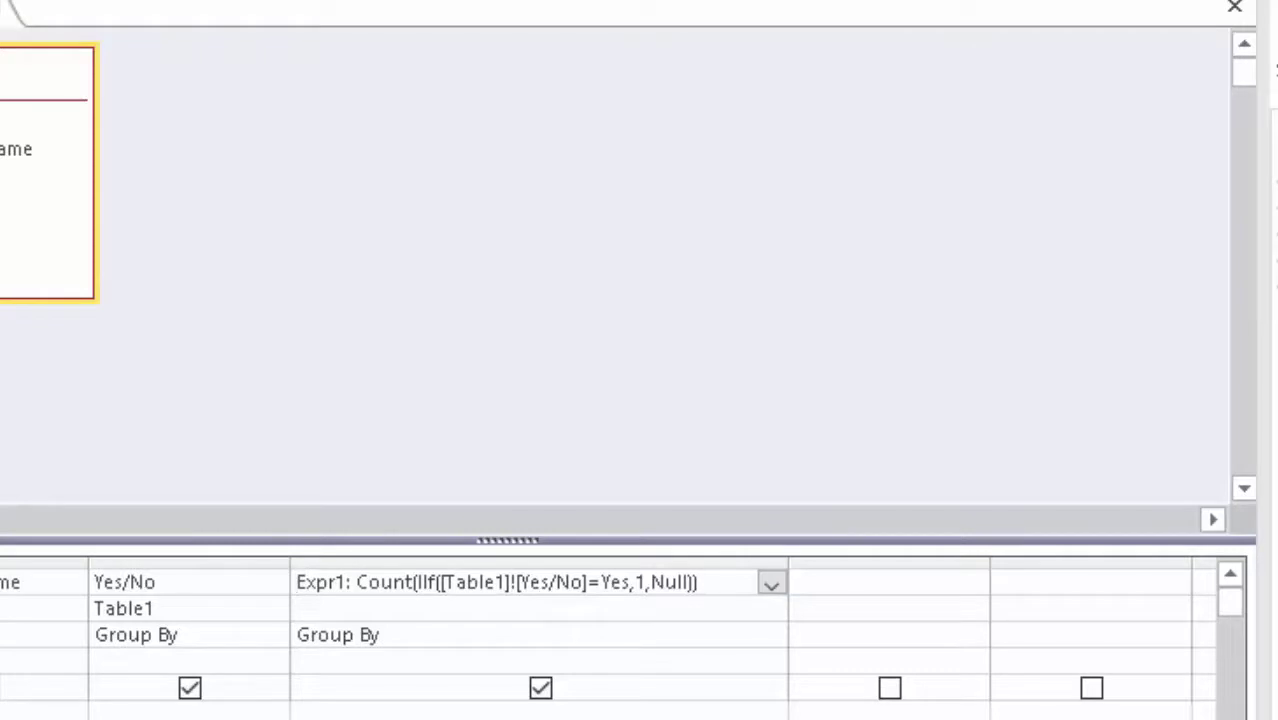
pyautogui.click(350, 582)
pyautogui.hotkey('shift', 'Home')
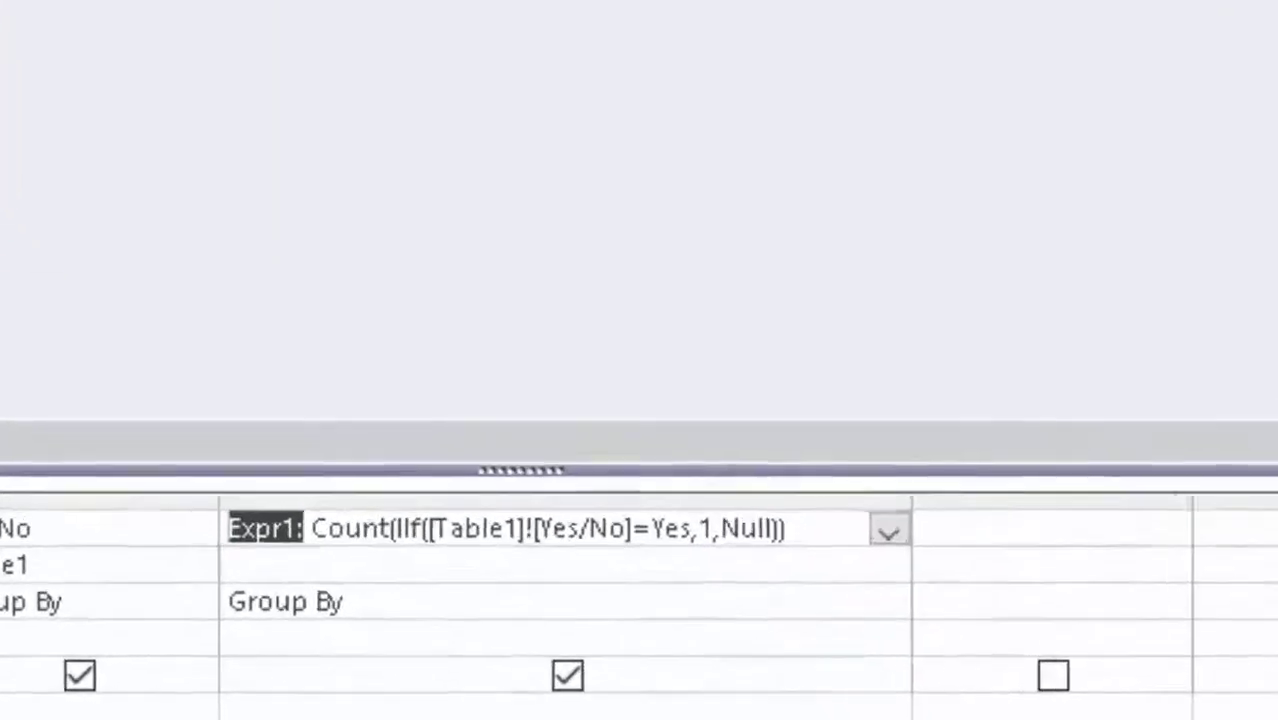
pyautogui.press('Delete')
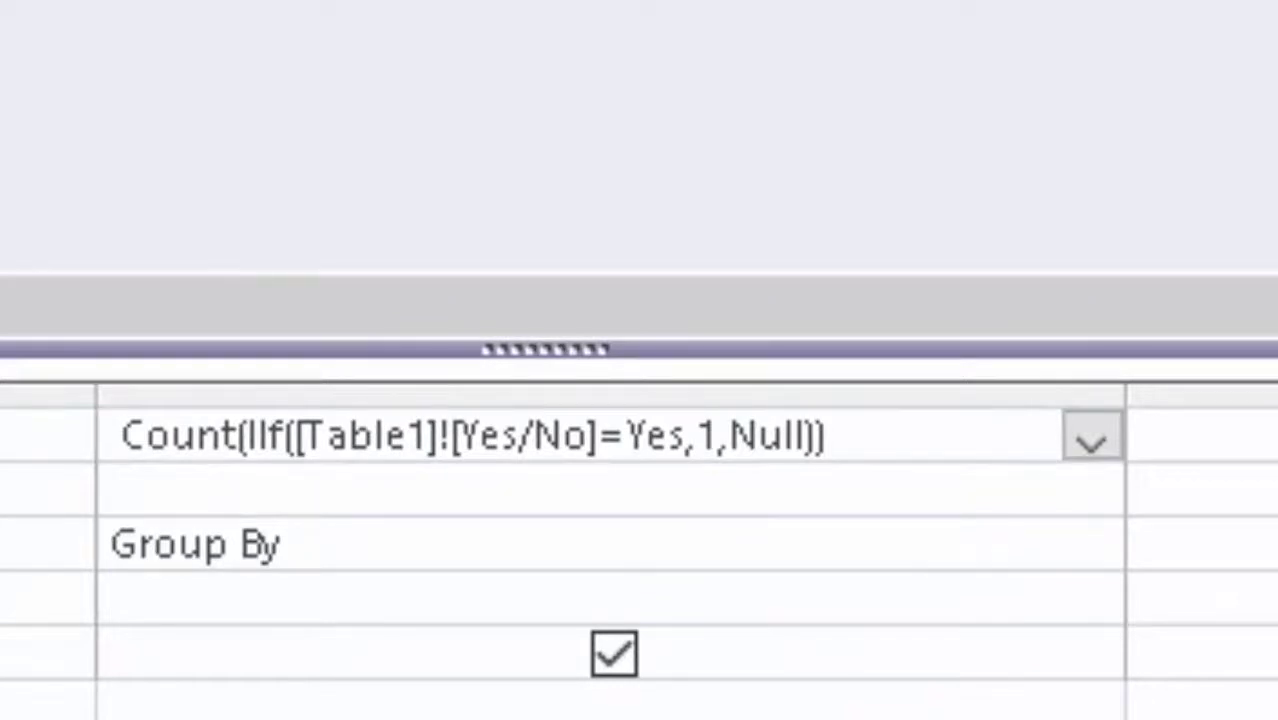
pyautogui.write('Presen ')
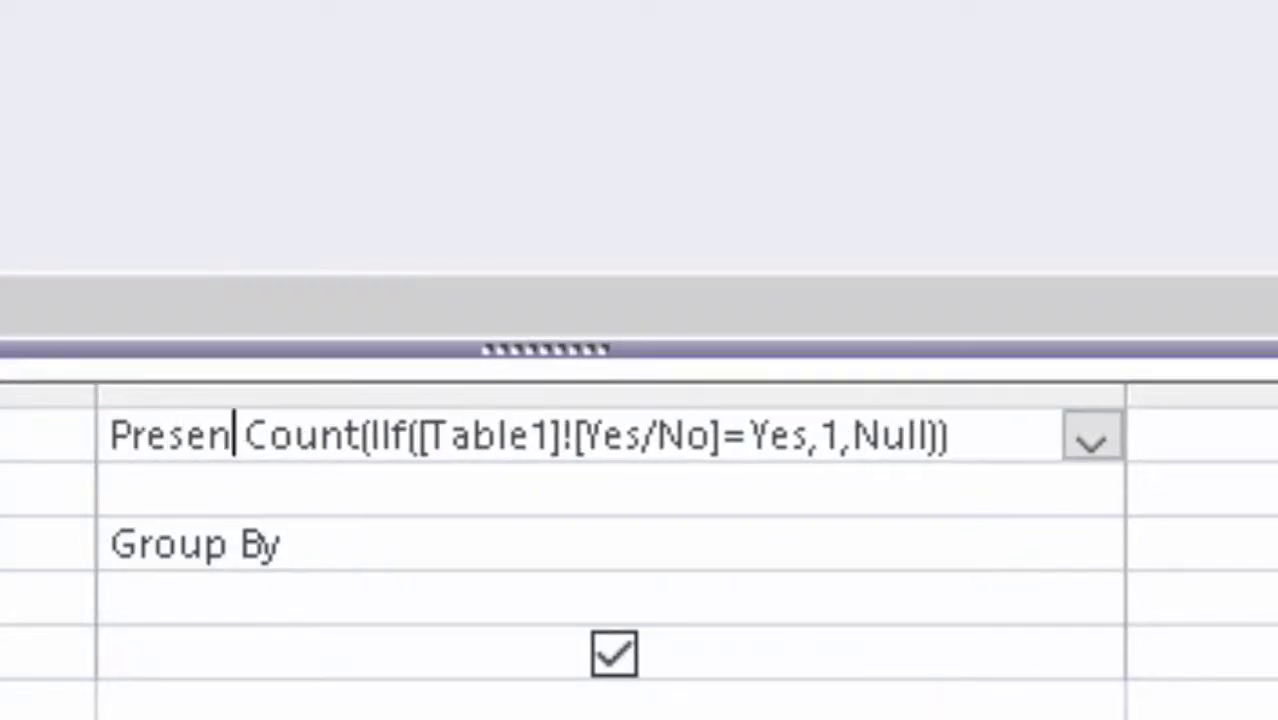
pyautogui.write('t:')
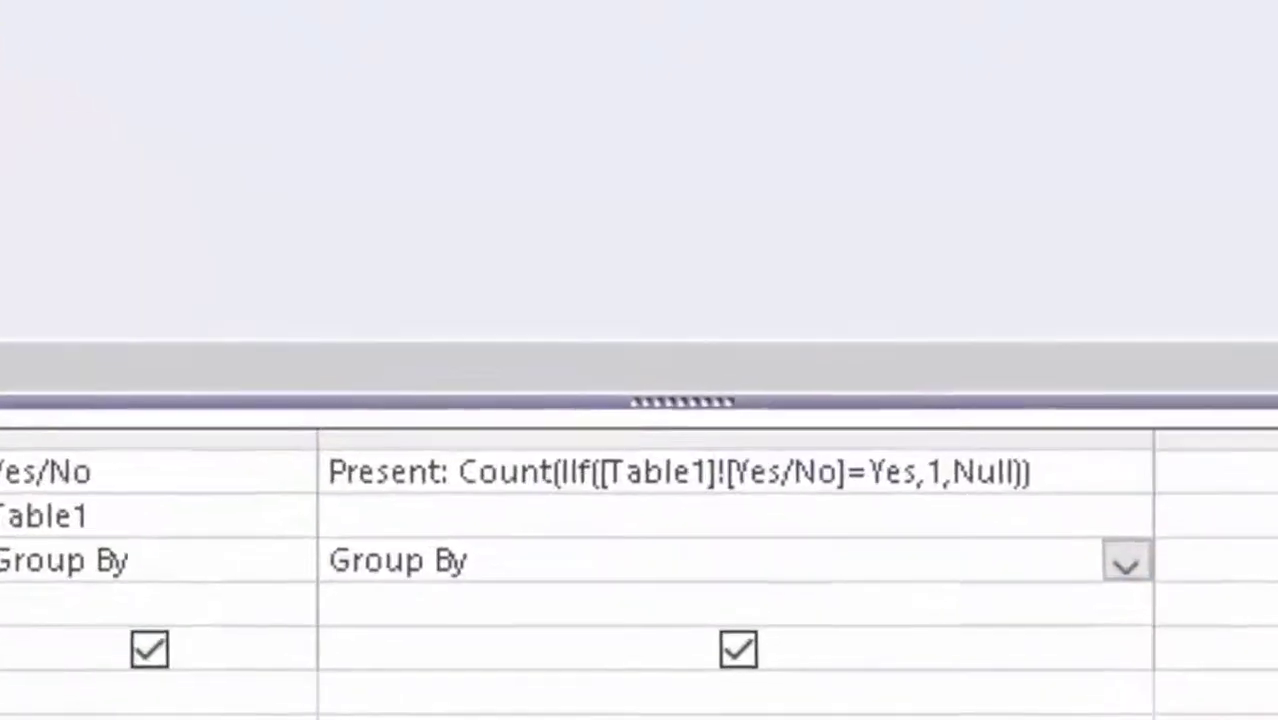
# Set the Present column's Total row to Expression and go back to the Table1 datasheet
pyautogui.click(1016, 614)
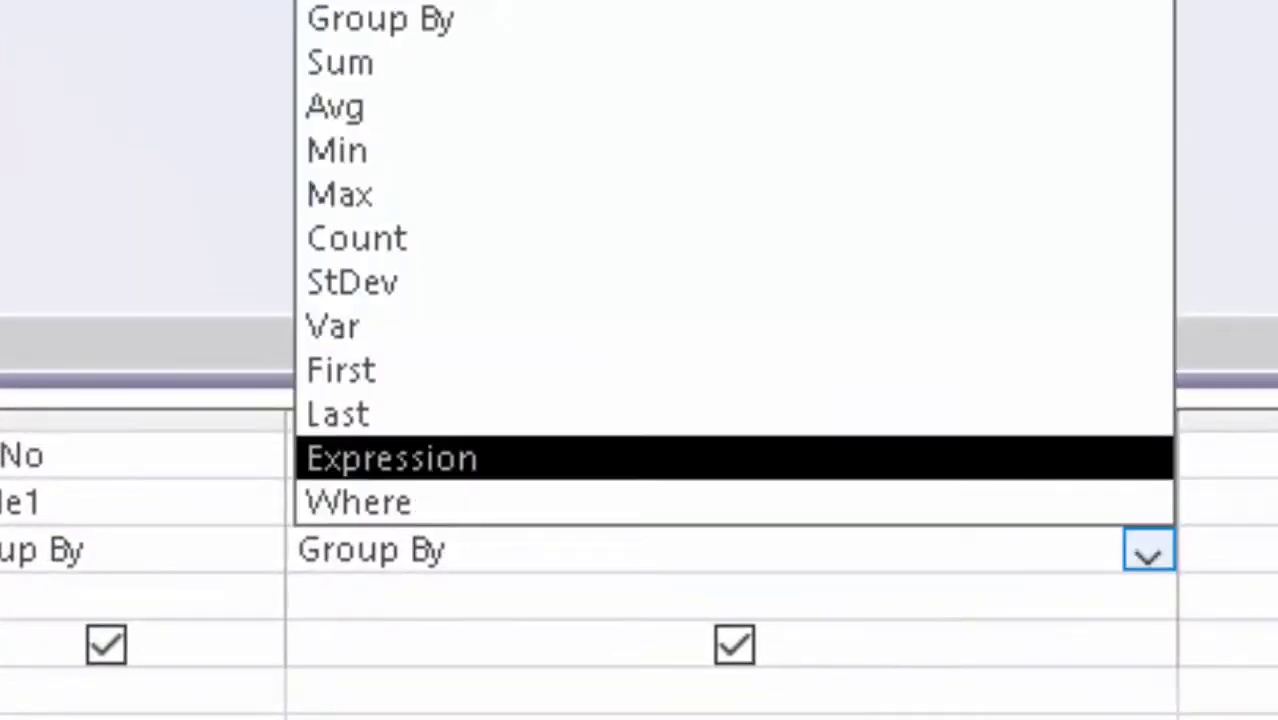
pyautogui.press('Return')
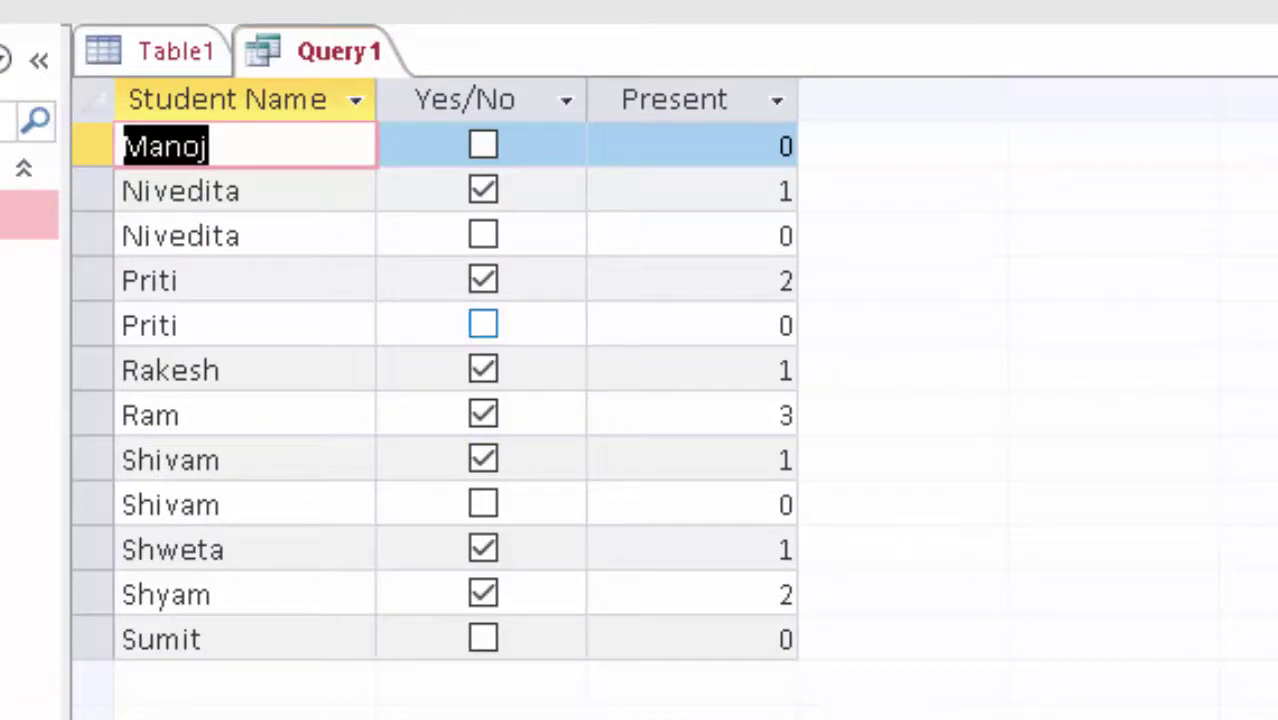
pyautogui.click(483, 324)
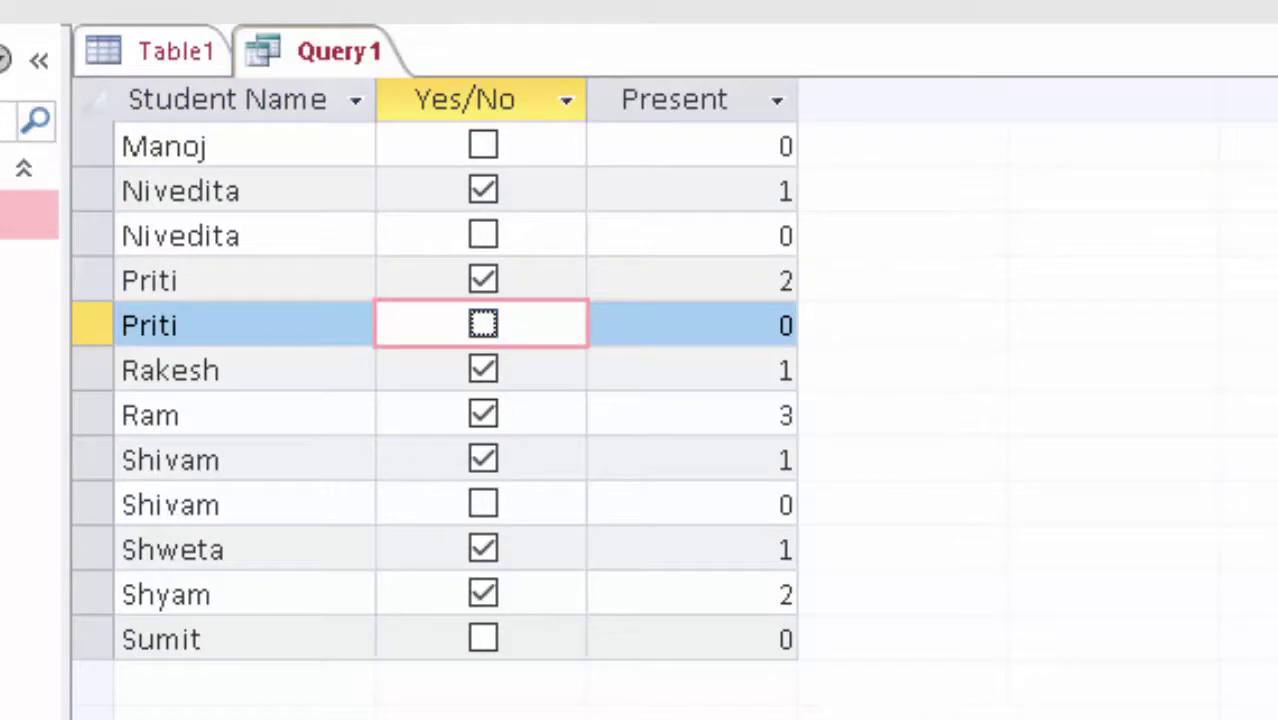
pyautogui.hotkey('ctrl', 'F6')
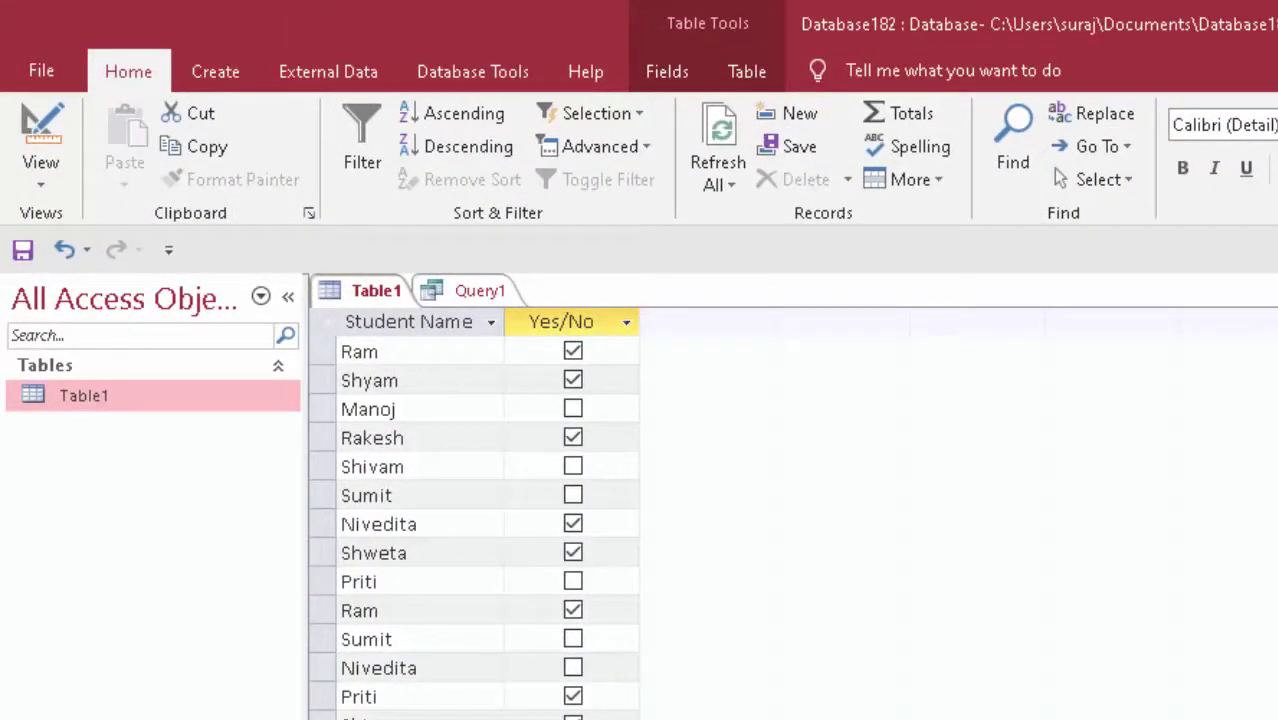
# Tick Priti's unchecked Yes/No box and rerun Query1 so Priti shows 3 Present
pyautogui.click(572, 581)
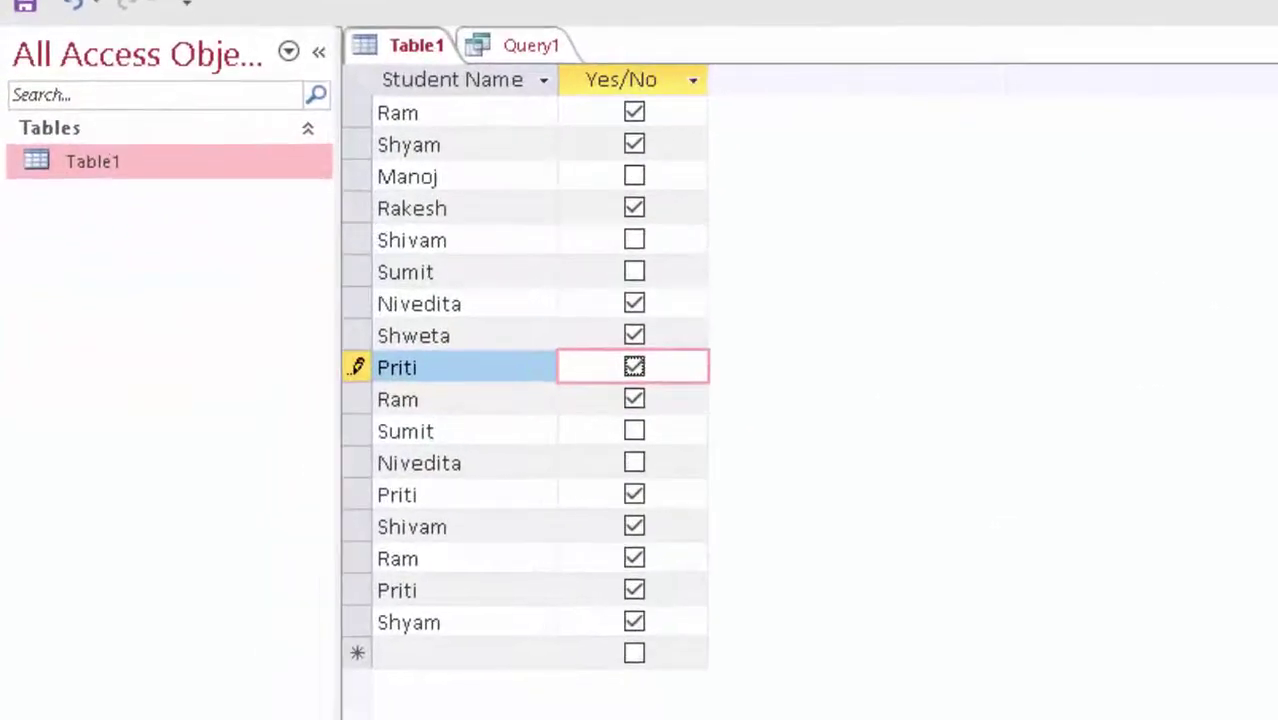
pyautogui.hotkey('ctrl', 'F6')
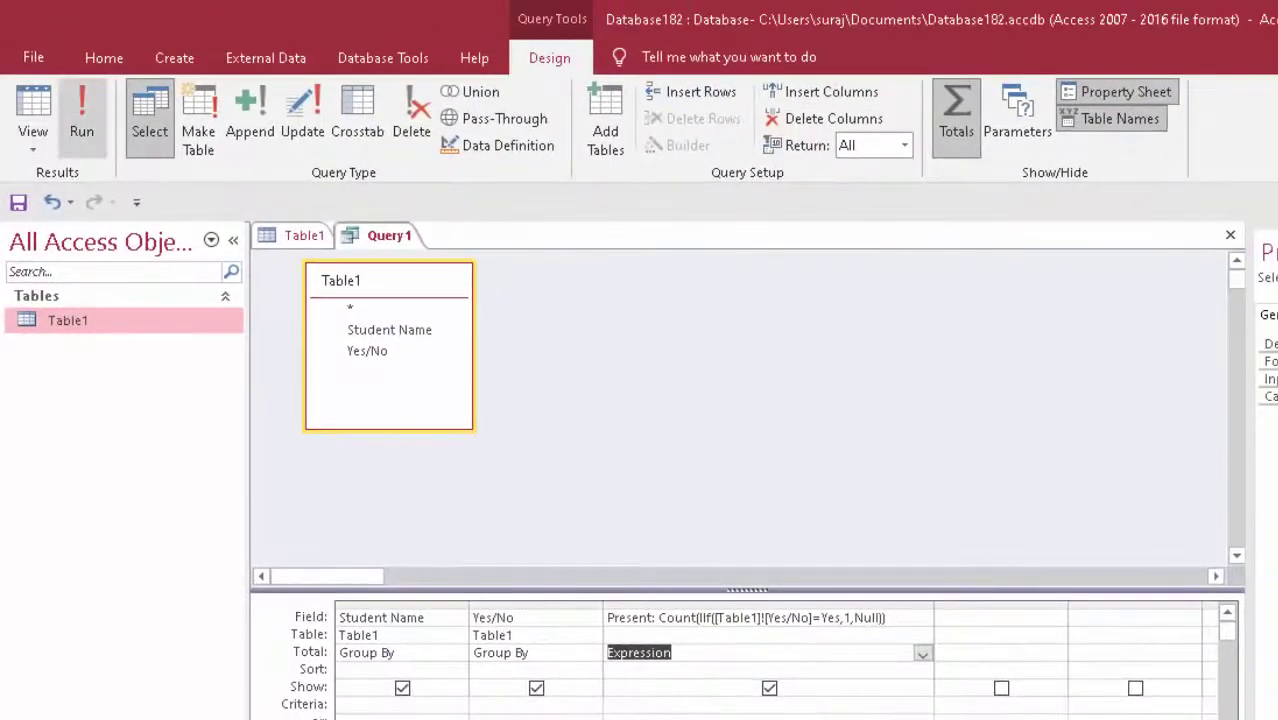
pyautogui.click(86, 100)
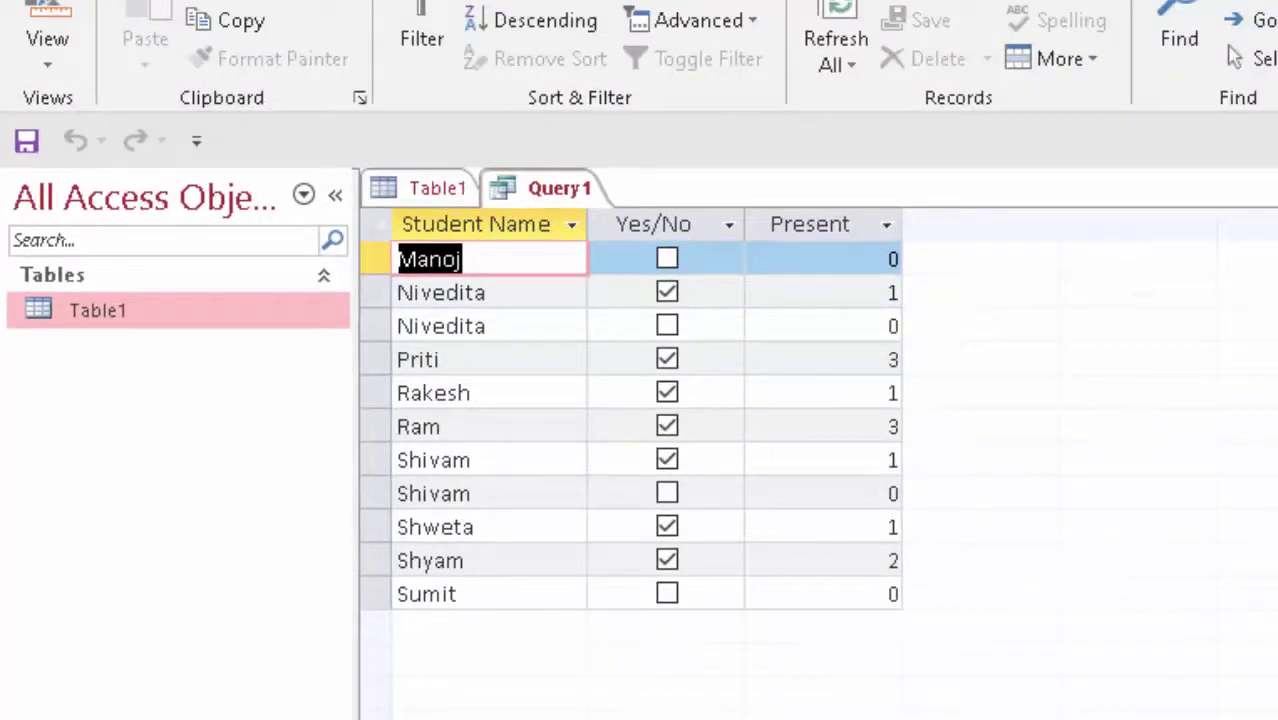
pyautogui.hotkey('ctrl', 'F6')
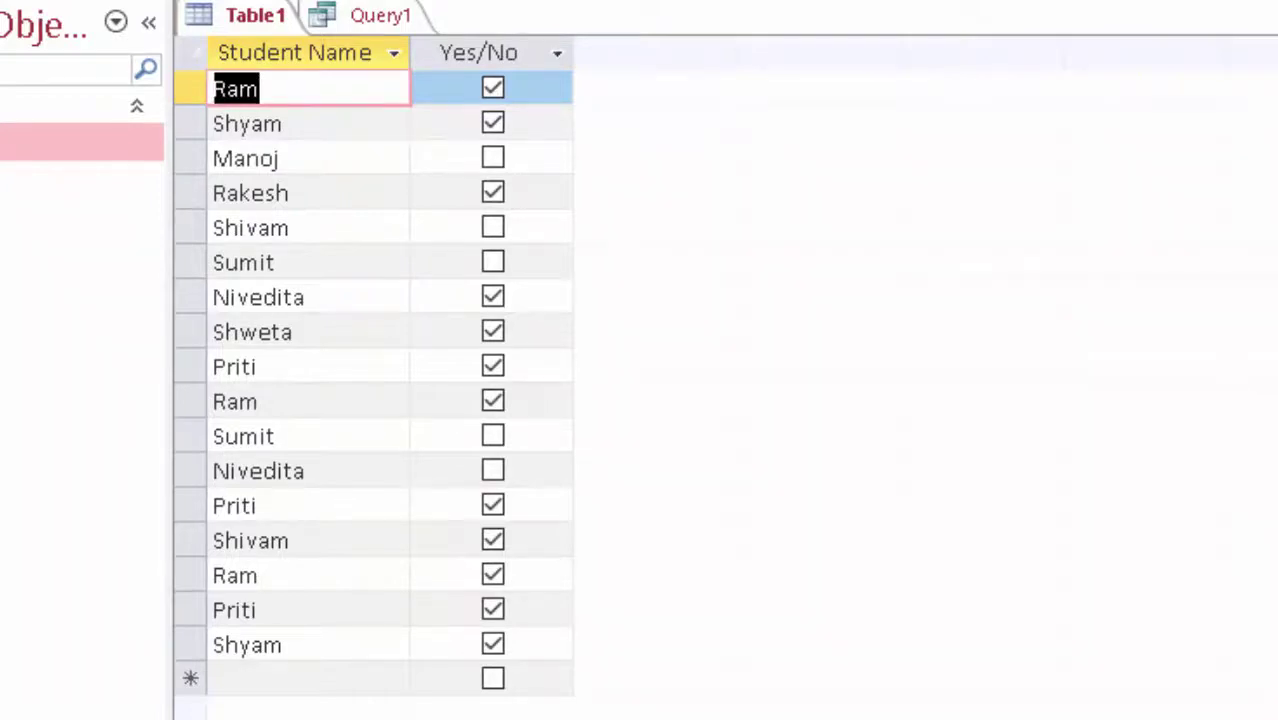
# Add a new Priti record at the end of Table1 with Yes/No ticked
pyautogui.click(300, 678)
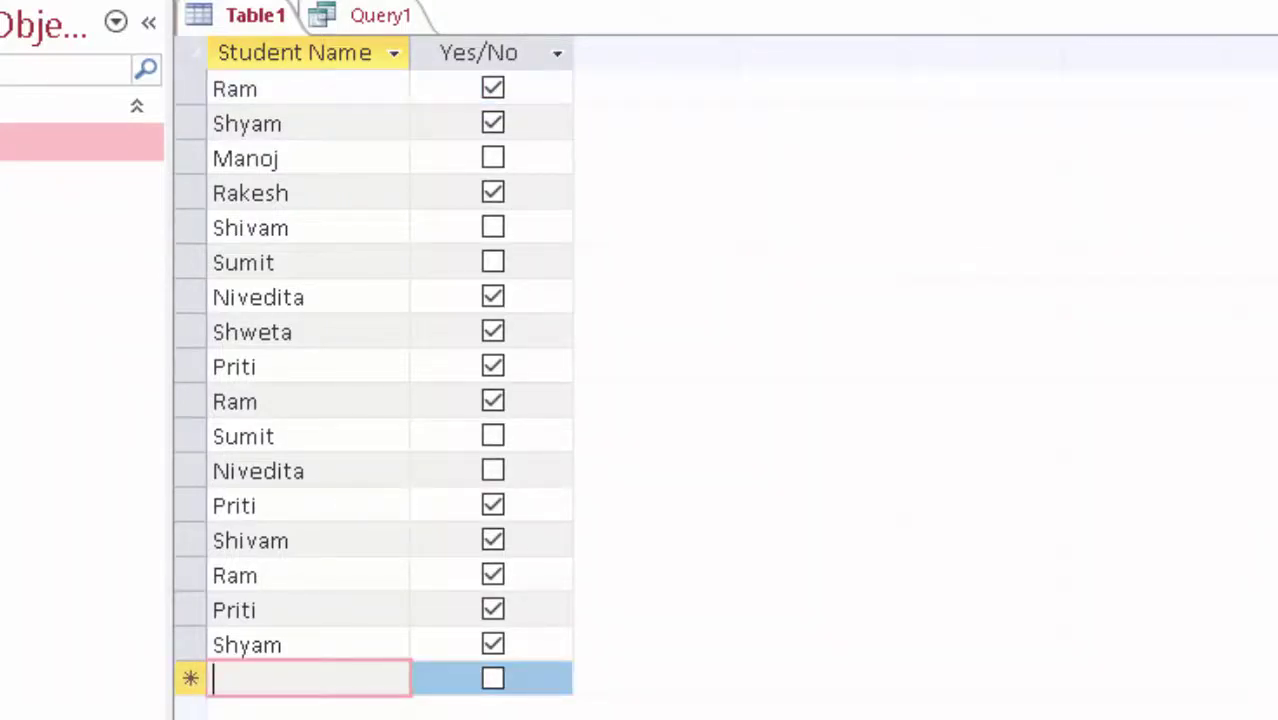
pyautogui.write('Priti')
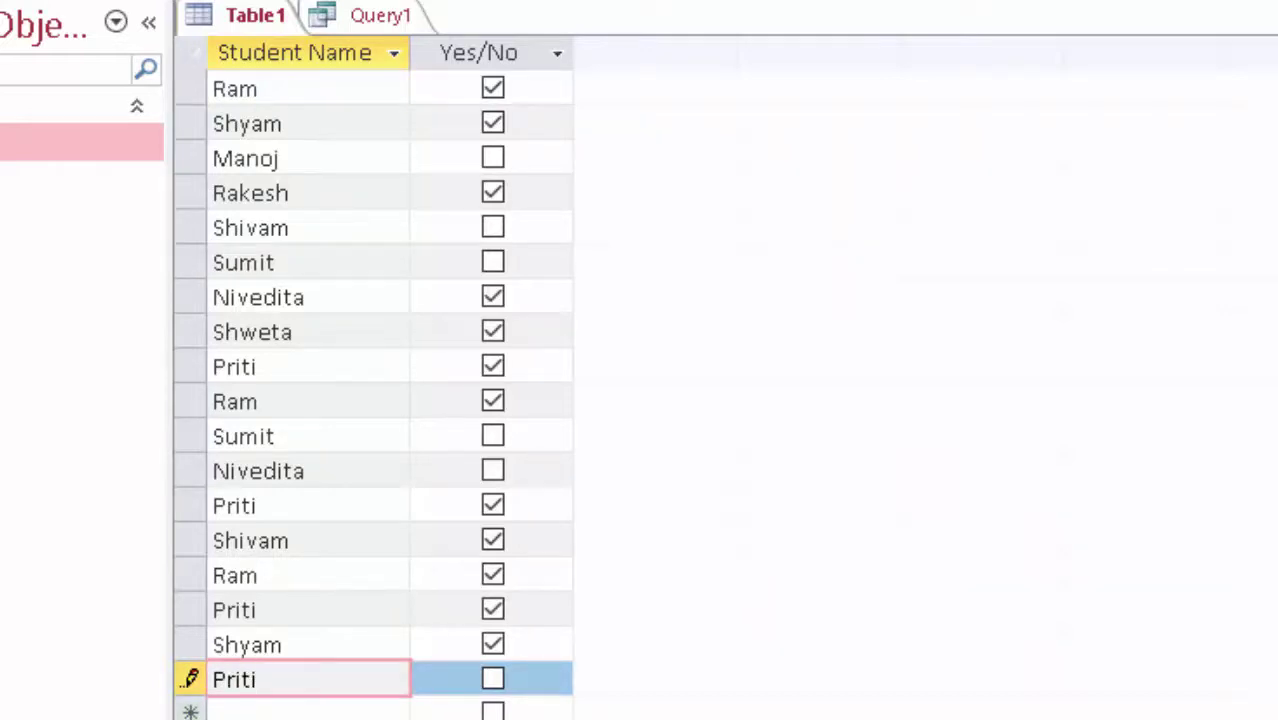
pyautogui.click(530, 679)
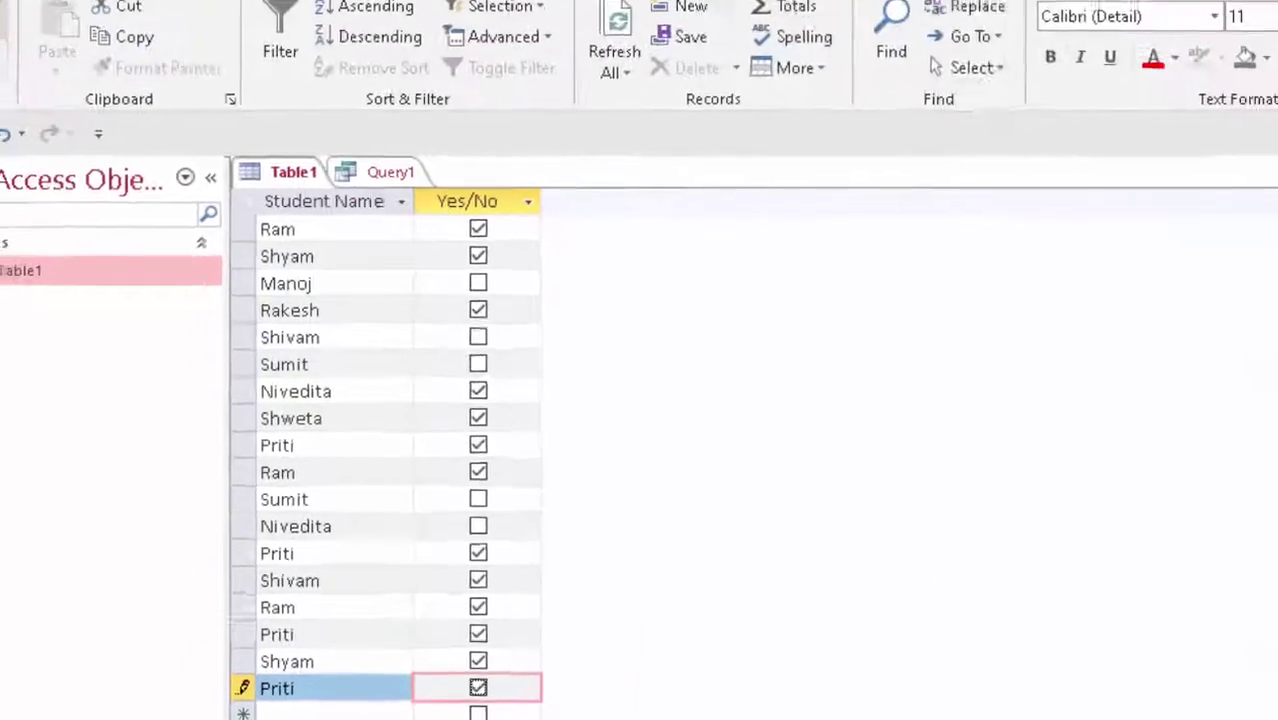
pyautogui.click(33, 120)
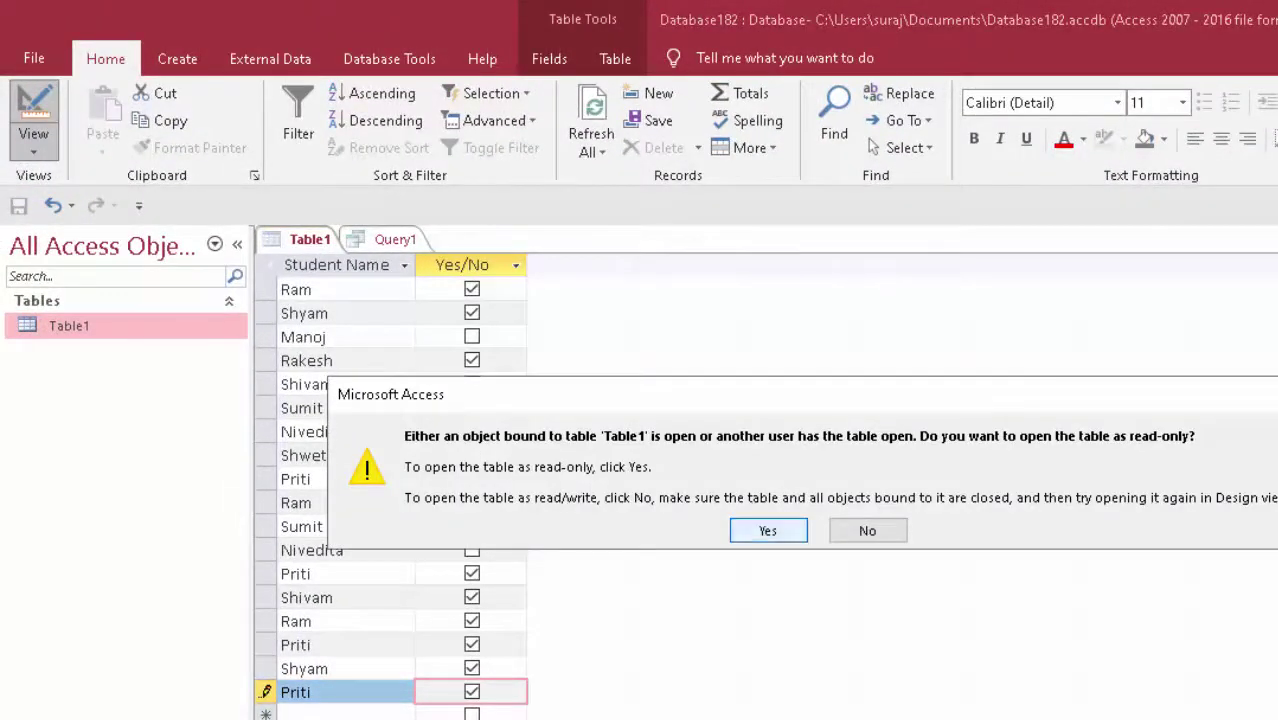
pyautogui.press('Return')
pyautogui.click(33, 115)
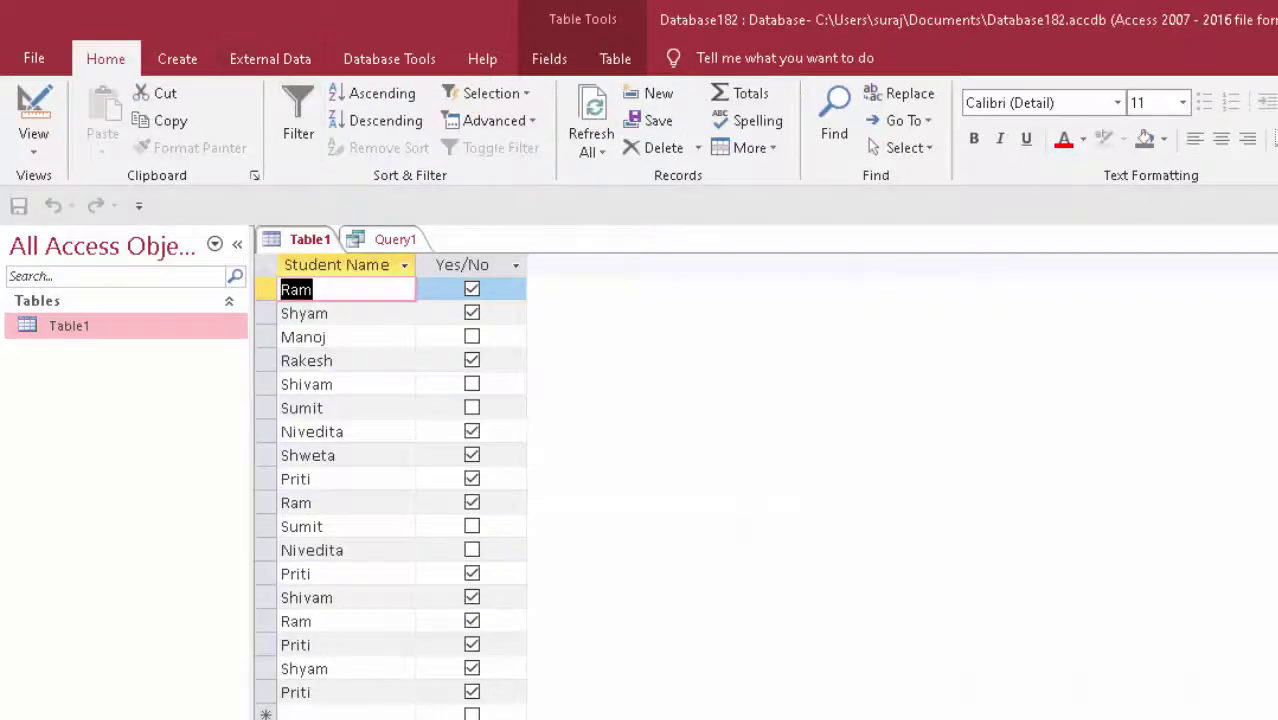
# Rerun Query1 from Design view so Priti's Present count becomes 4, then return to Table1
pyautogui.click(395, 239)
pyautogui.click(33, 148)
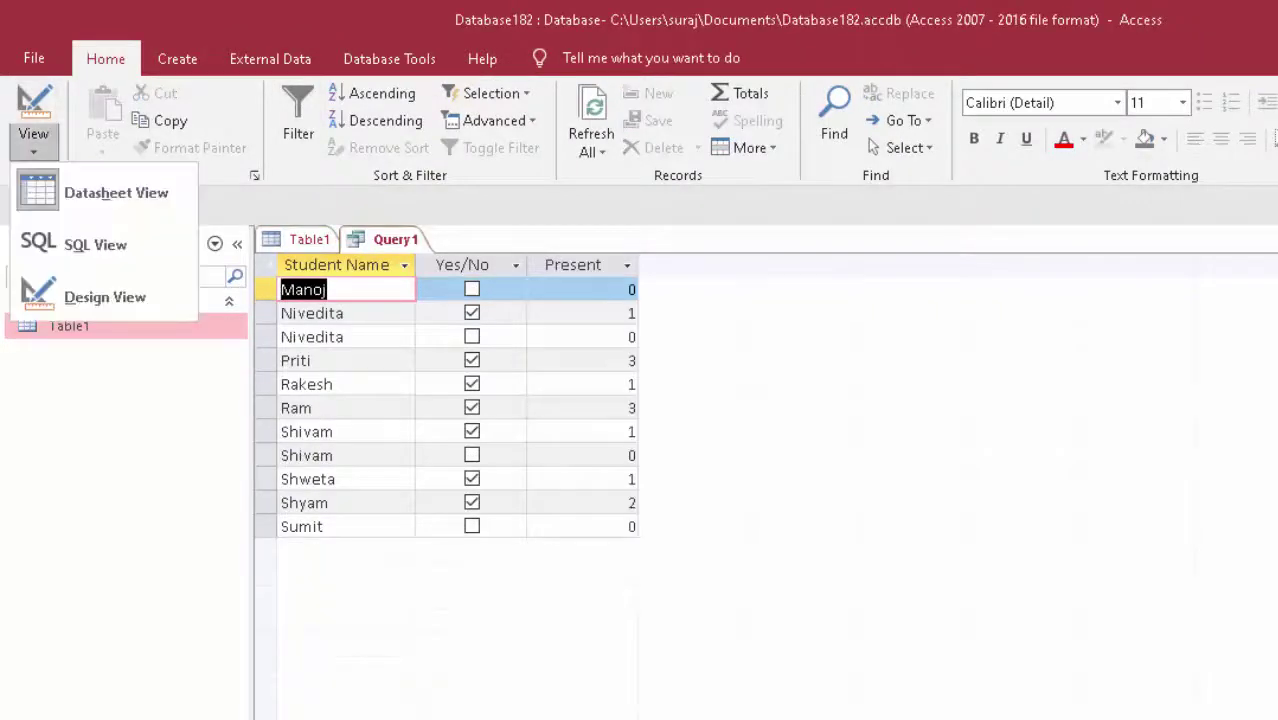
pyautogui.click(100, 294)
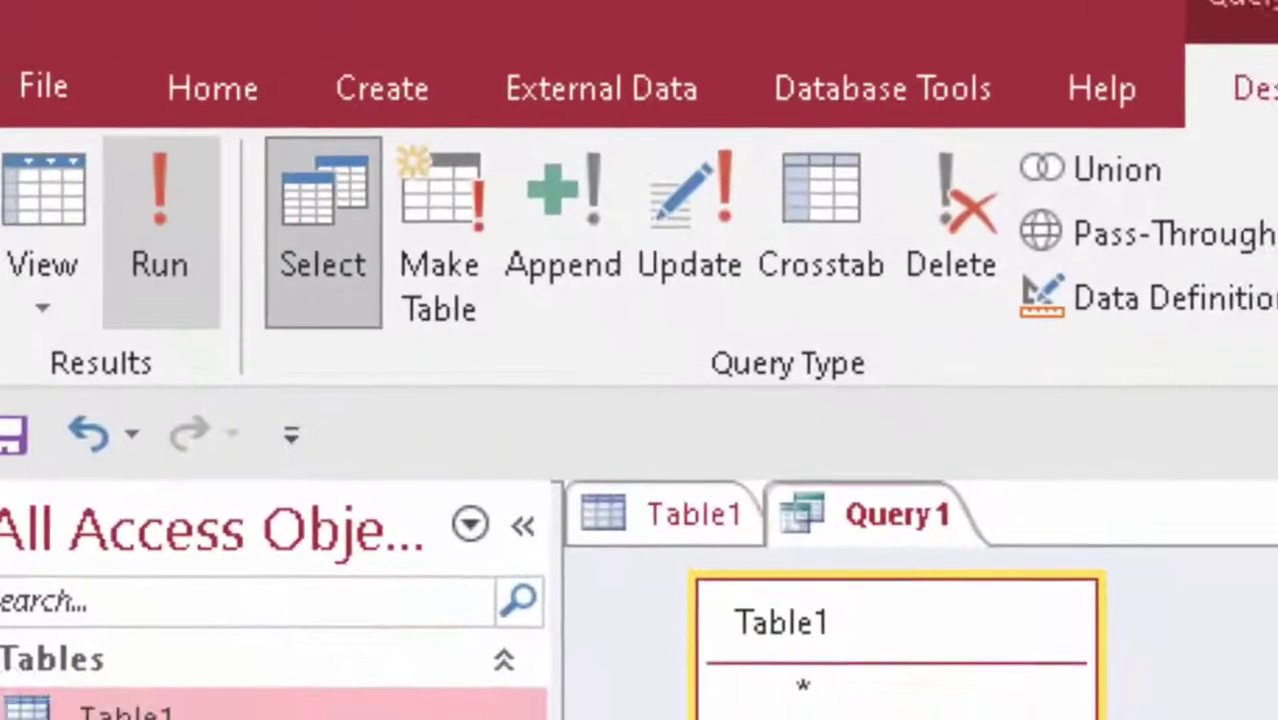
pyautogui.click(102, 140)
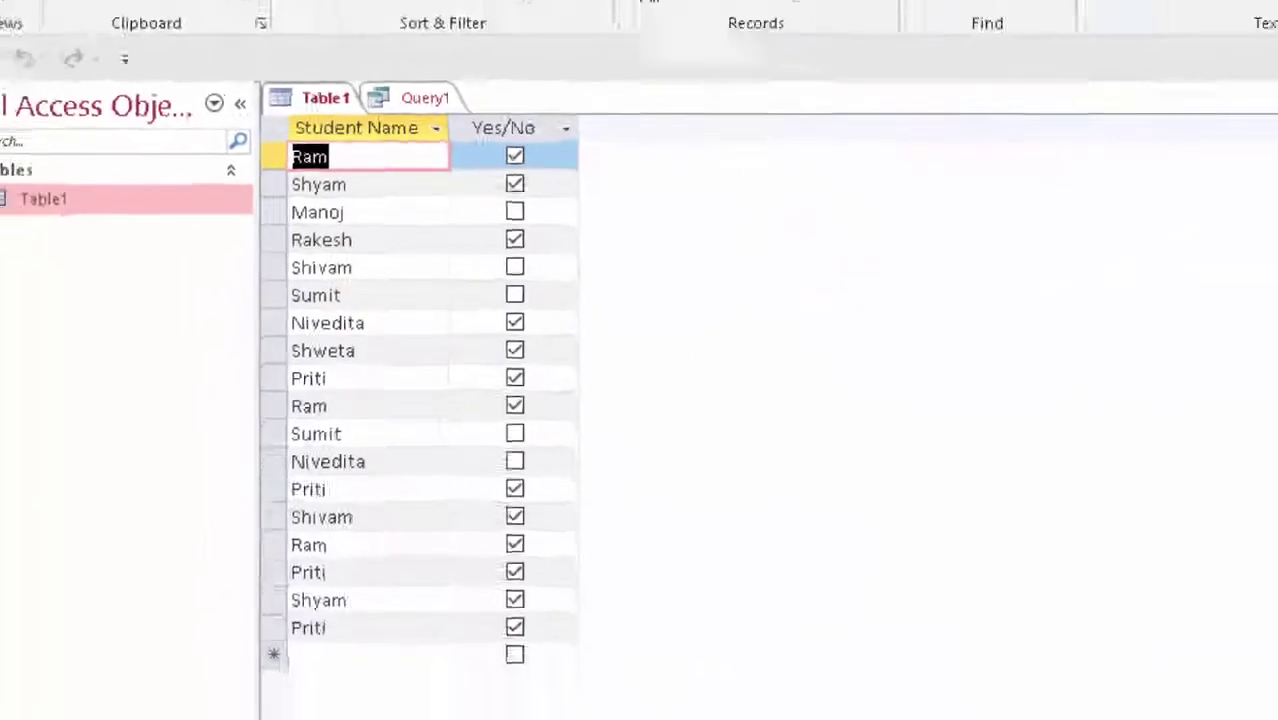
pyautogui.click(35, 8)
pyautogui.click(105, 112)
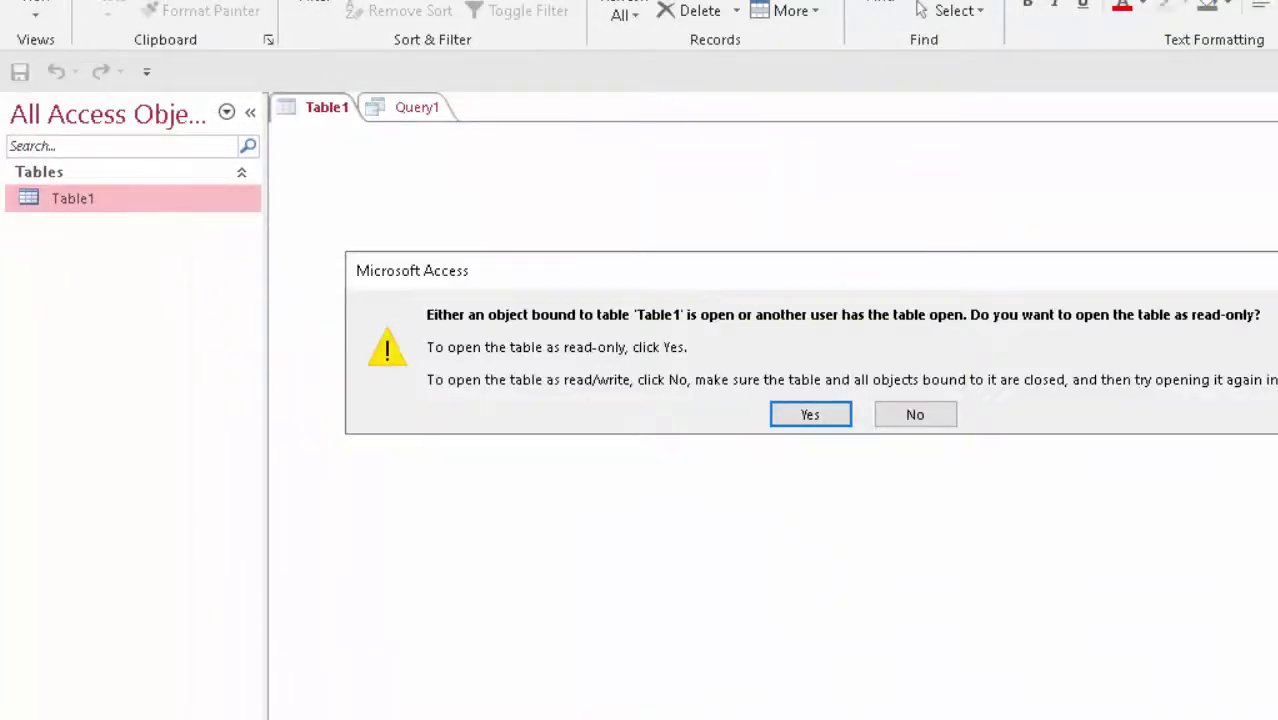
pyautogui.press('Tab')
pyautogui.press('Return')
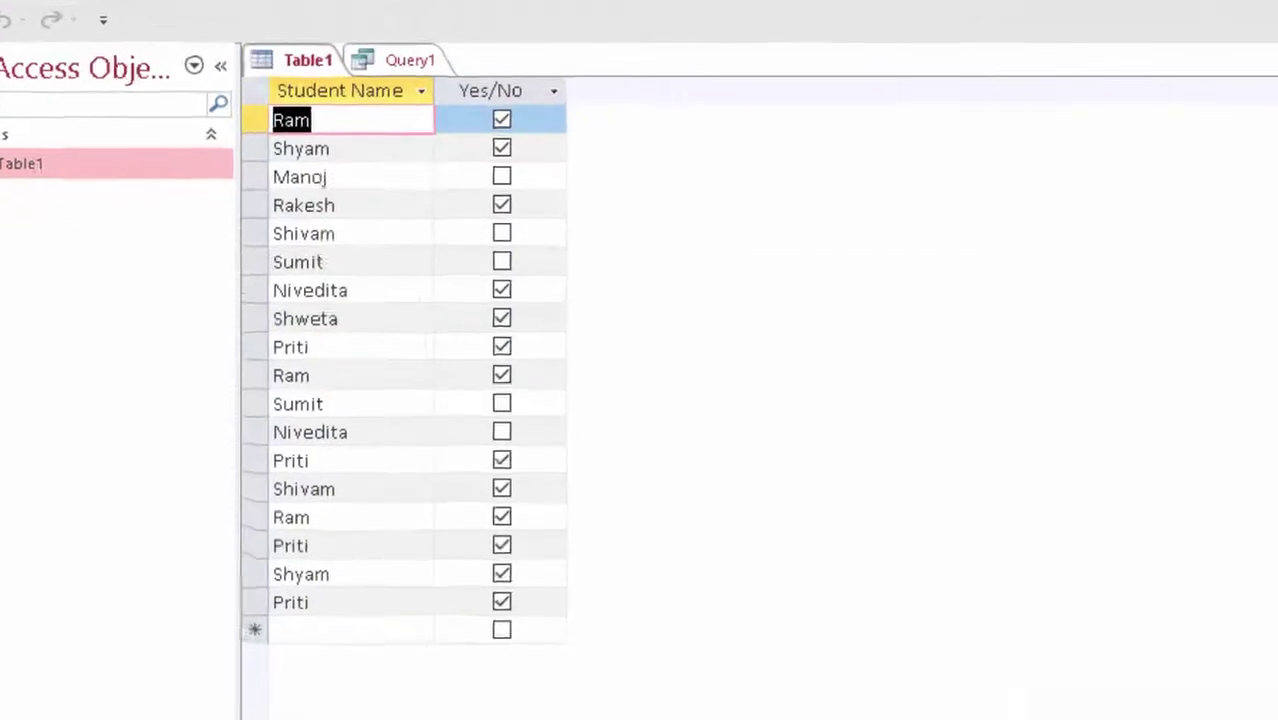
# Add a new Ram record to Table1 with Yes/No ticked
pyautogui.write('Ram')
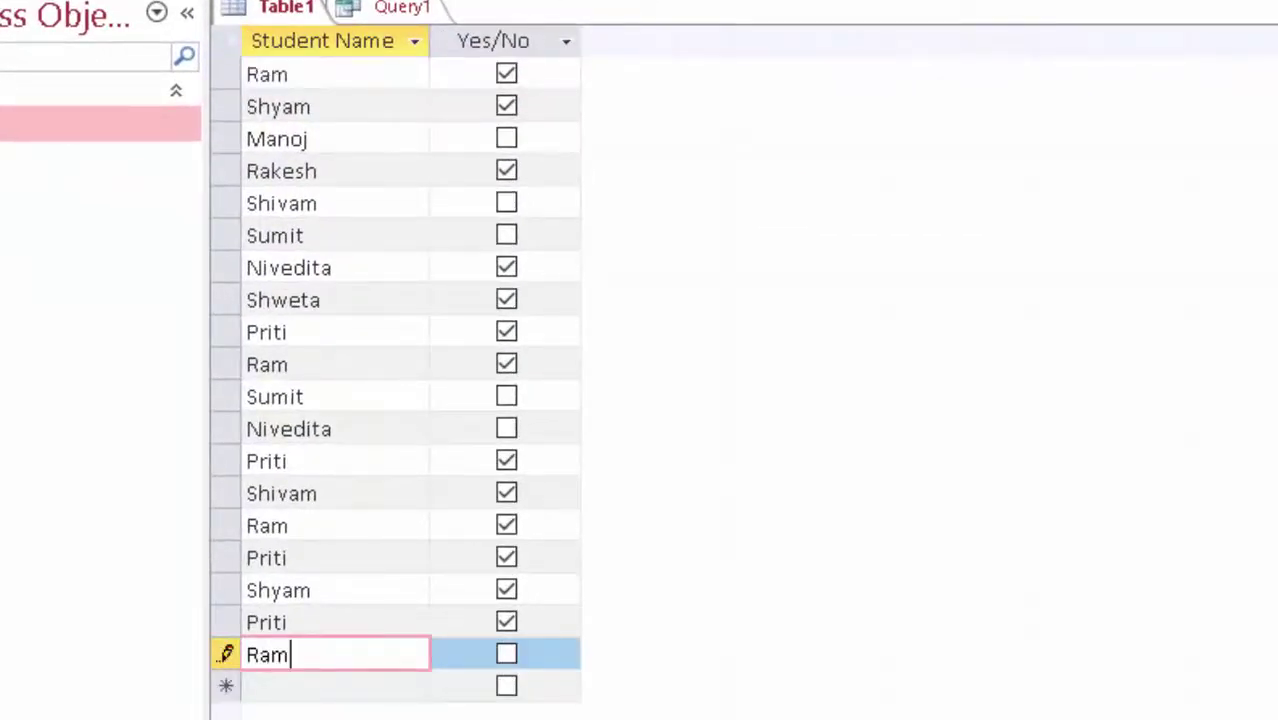
pyautogui.press('Tab')
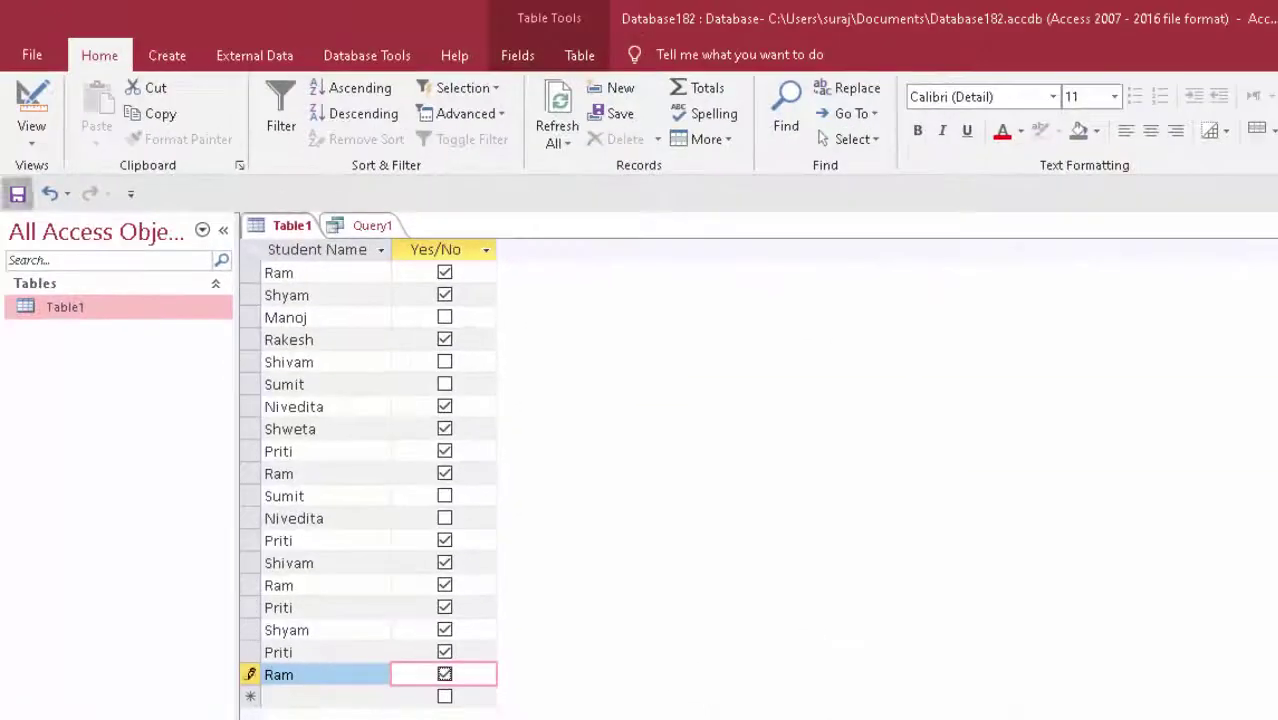
pyautogui.click(17, 193)
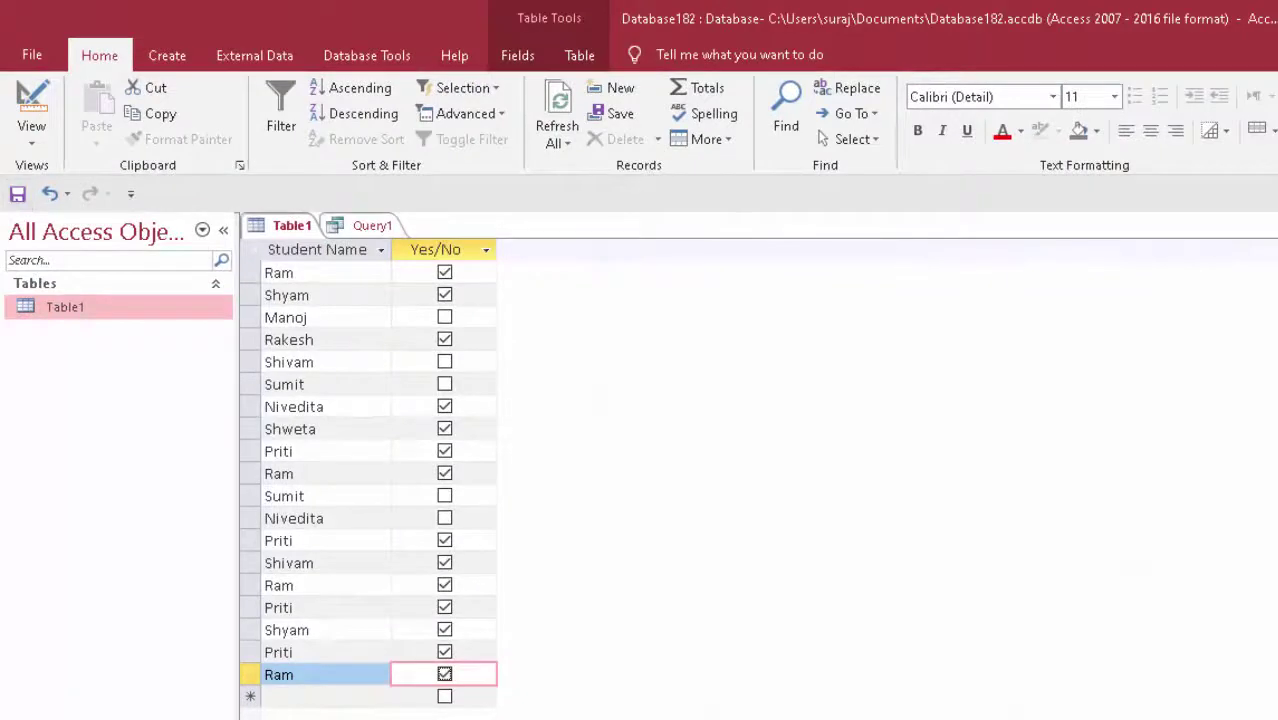
# Switch Query1 to Design view and run it, updating Ram's Present count to 4
pyautogui.click(372, 225)
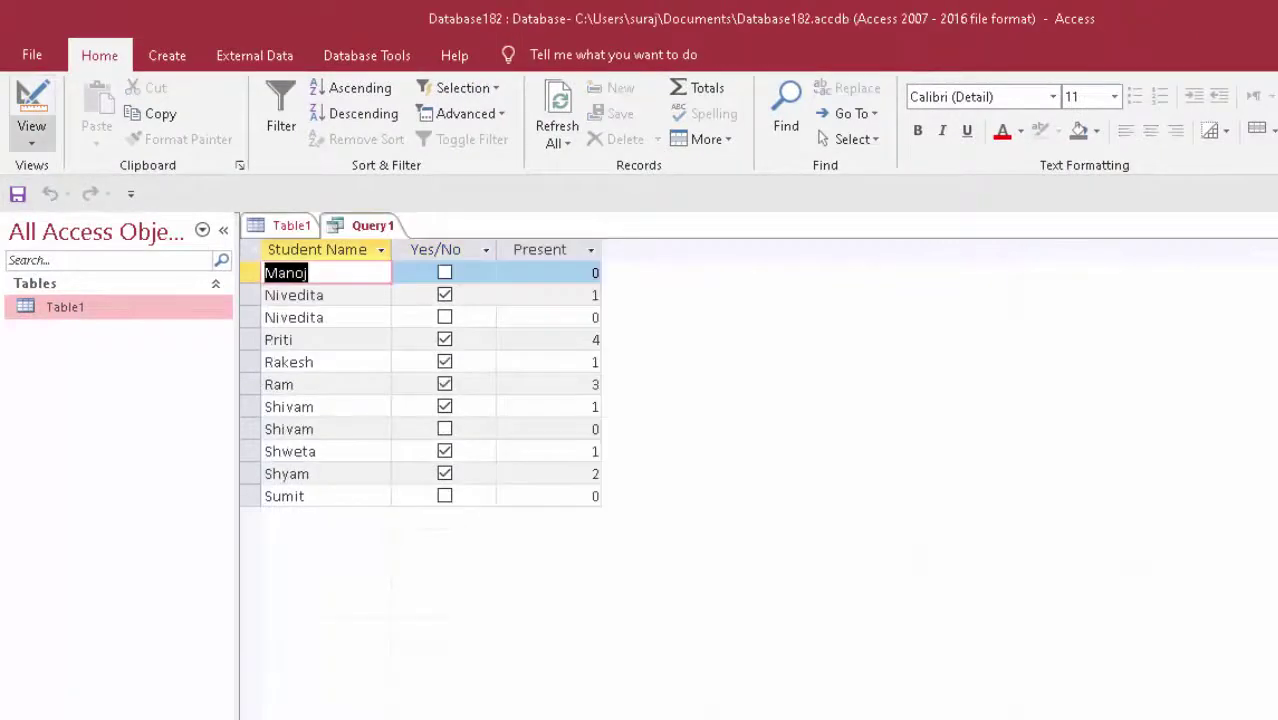
pyautogui.click(31, 135)
pyautogui.click(98, 280)
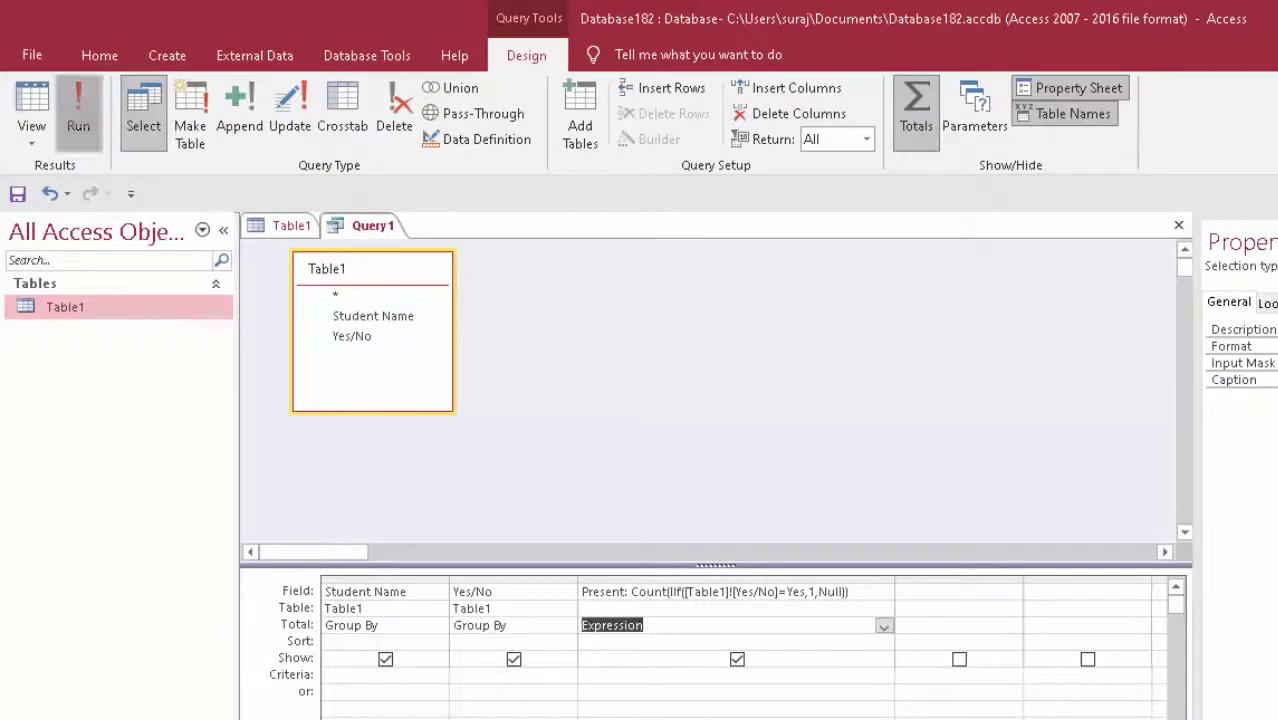
pyautogui.click(77, 105)
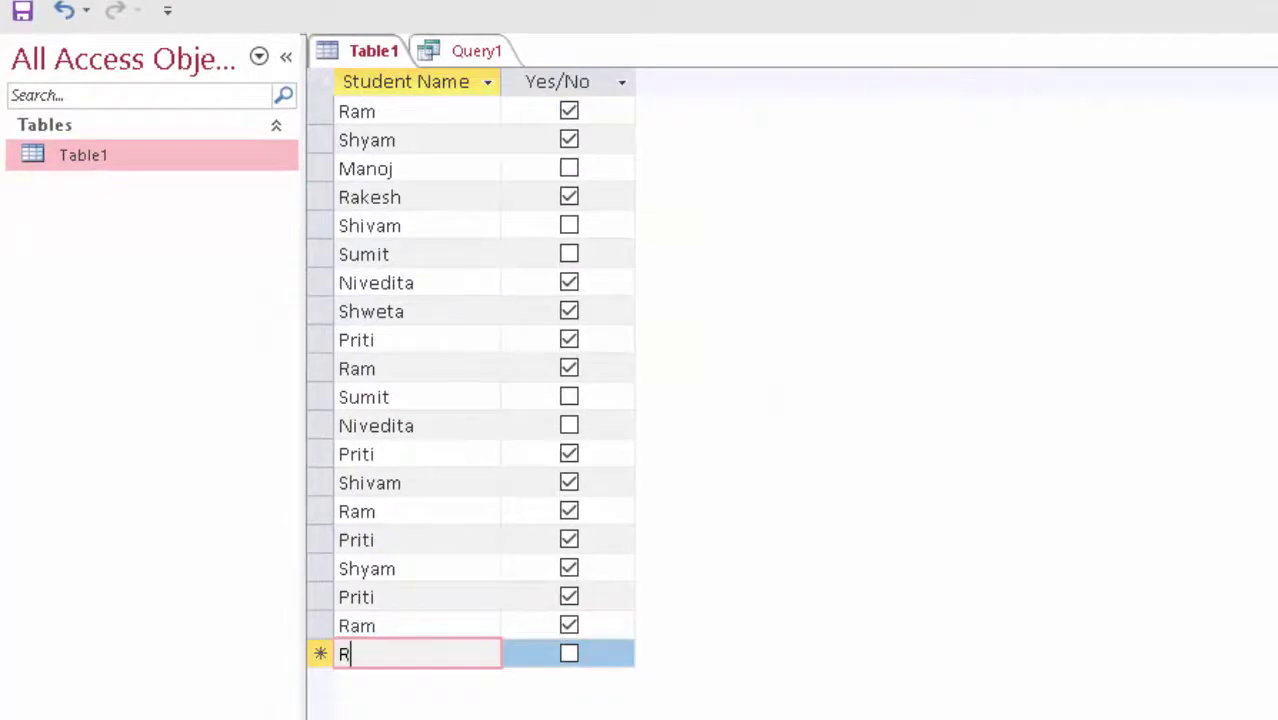
# Complete another new Ram record in Table1 and mark it Yes
pyautogui.write('am')
pyautogui.click(600, 653)
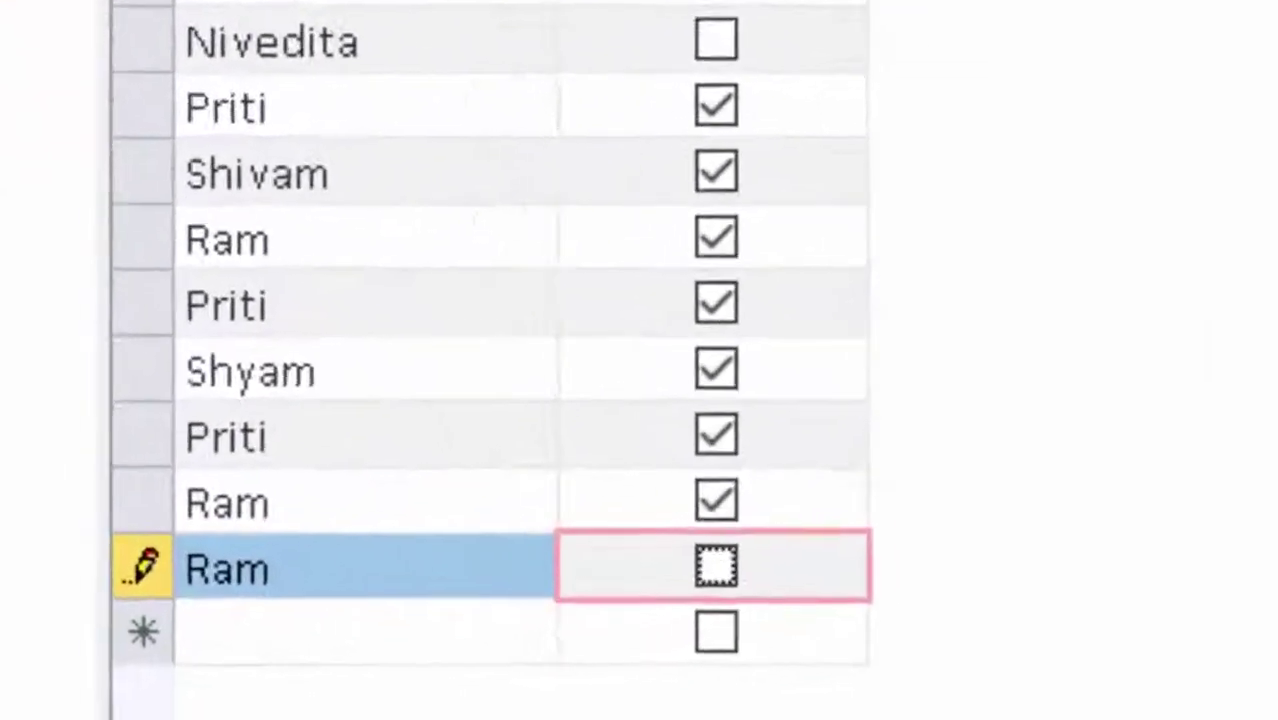
pyautogui.press('space')
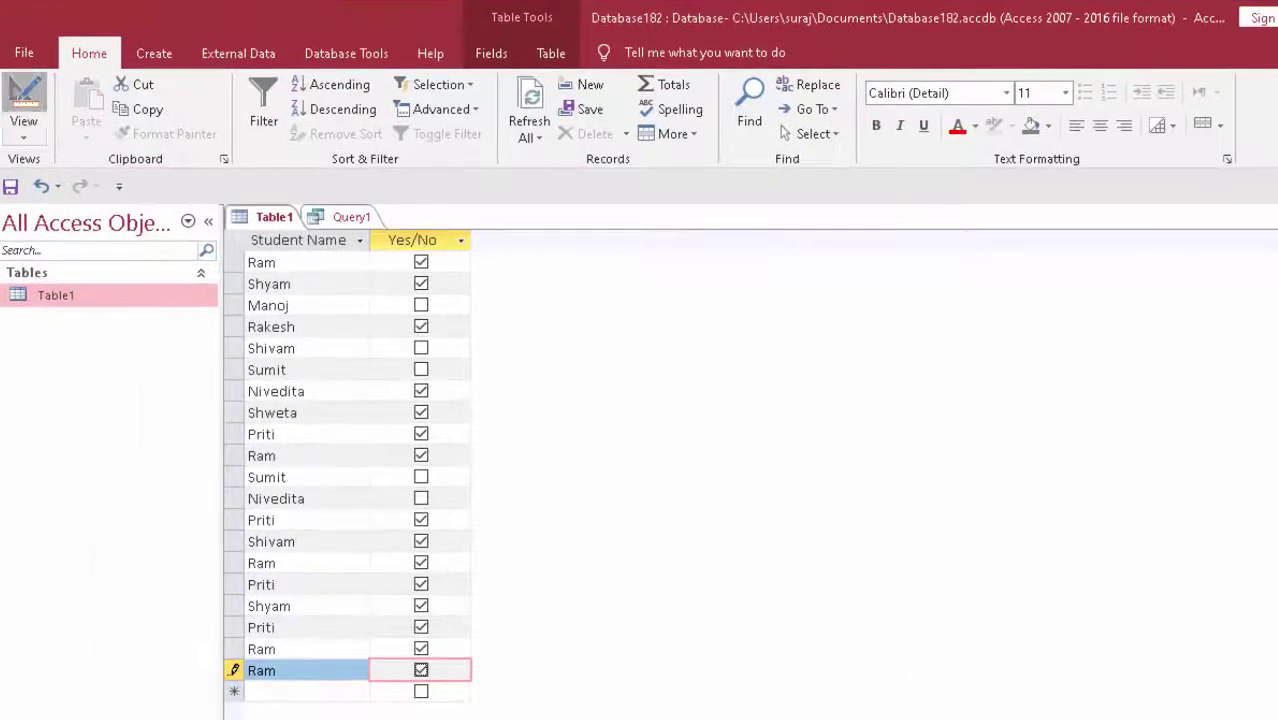
pyautogui.click(26, 110)
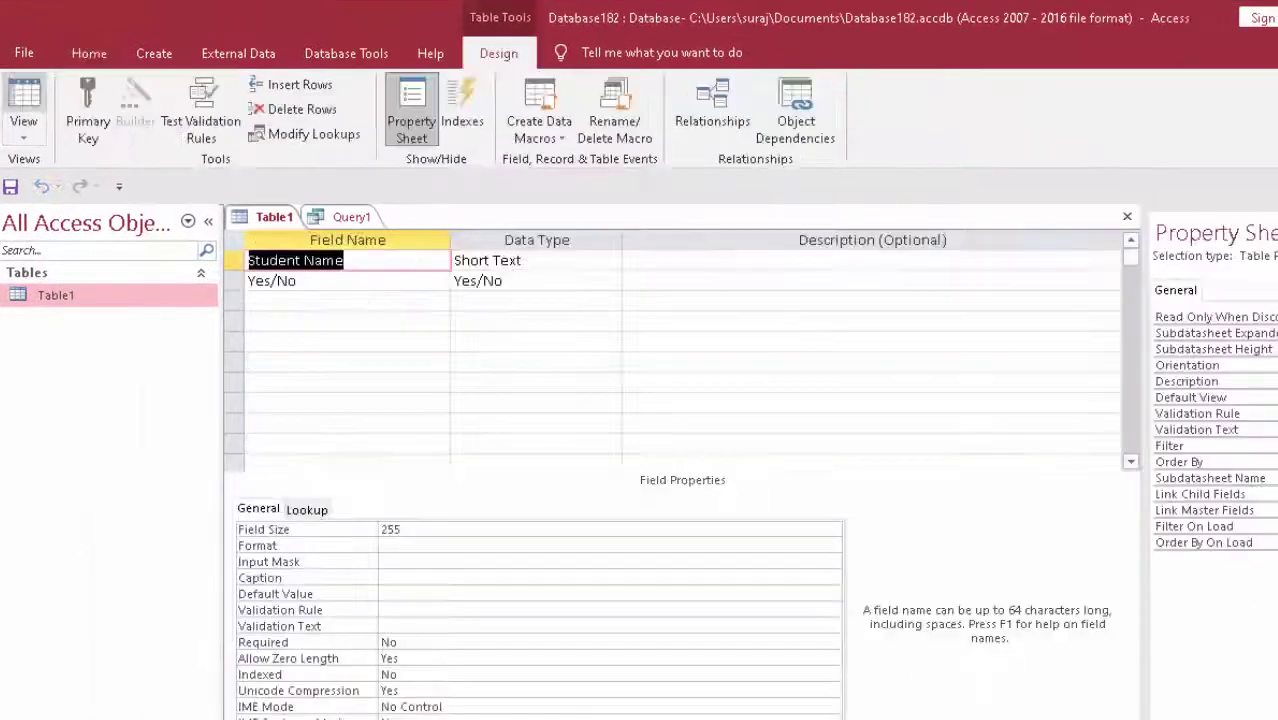
pyautogui.click(24, 110)
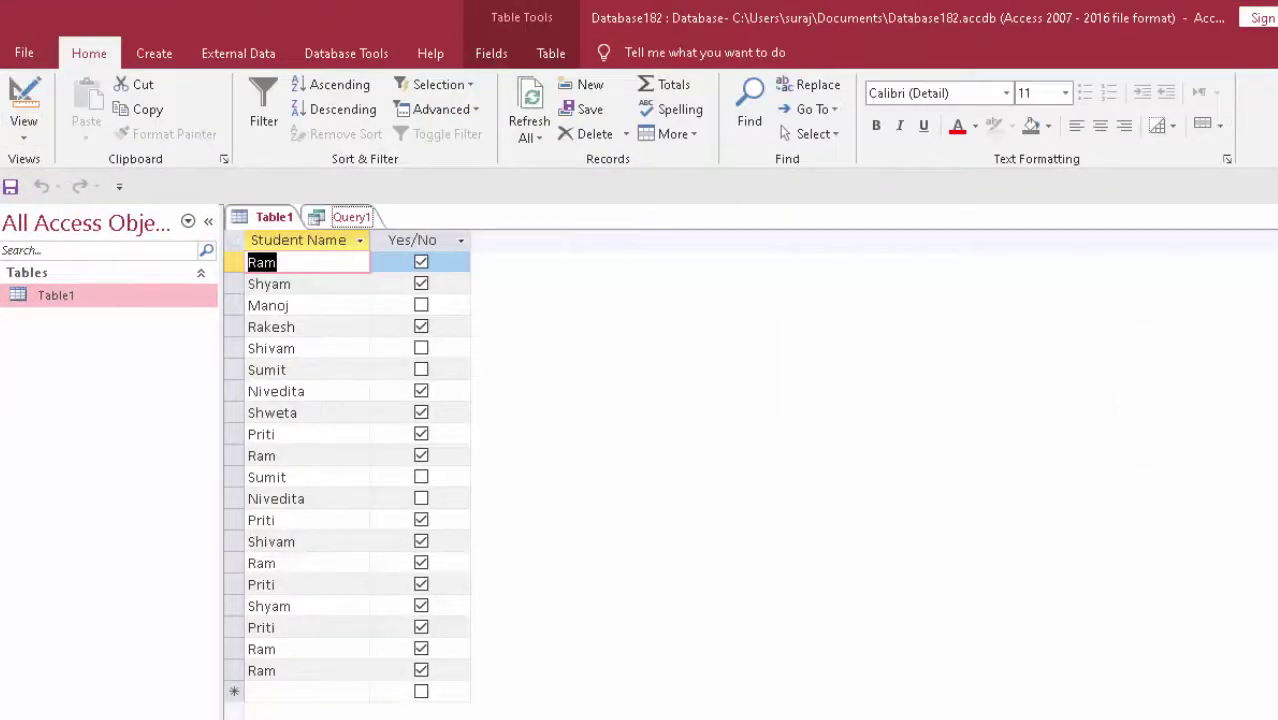
# View Query1's results showing Ram Present 5, then return it to Design view
pyautogui.click(351, 217)
pyautogui.click(24, 100)
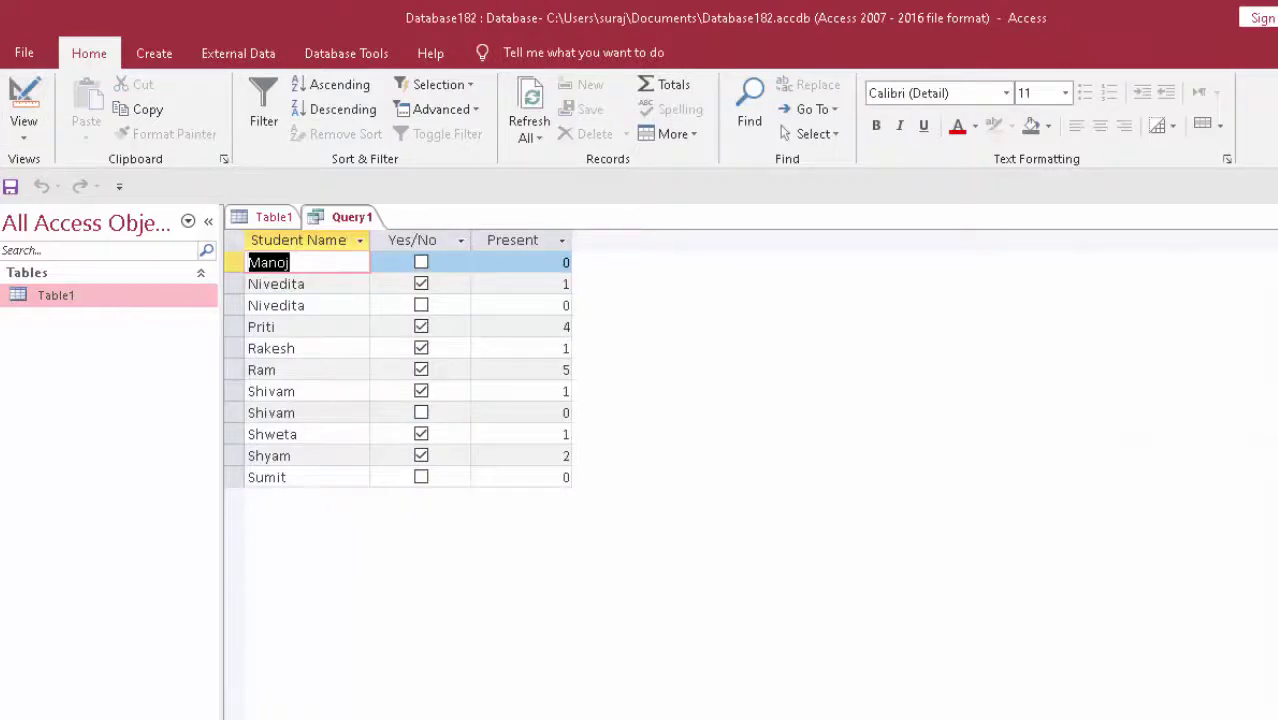
pyautogui.click(24, 135)
pyautogui.click(80, 266)
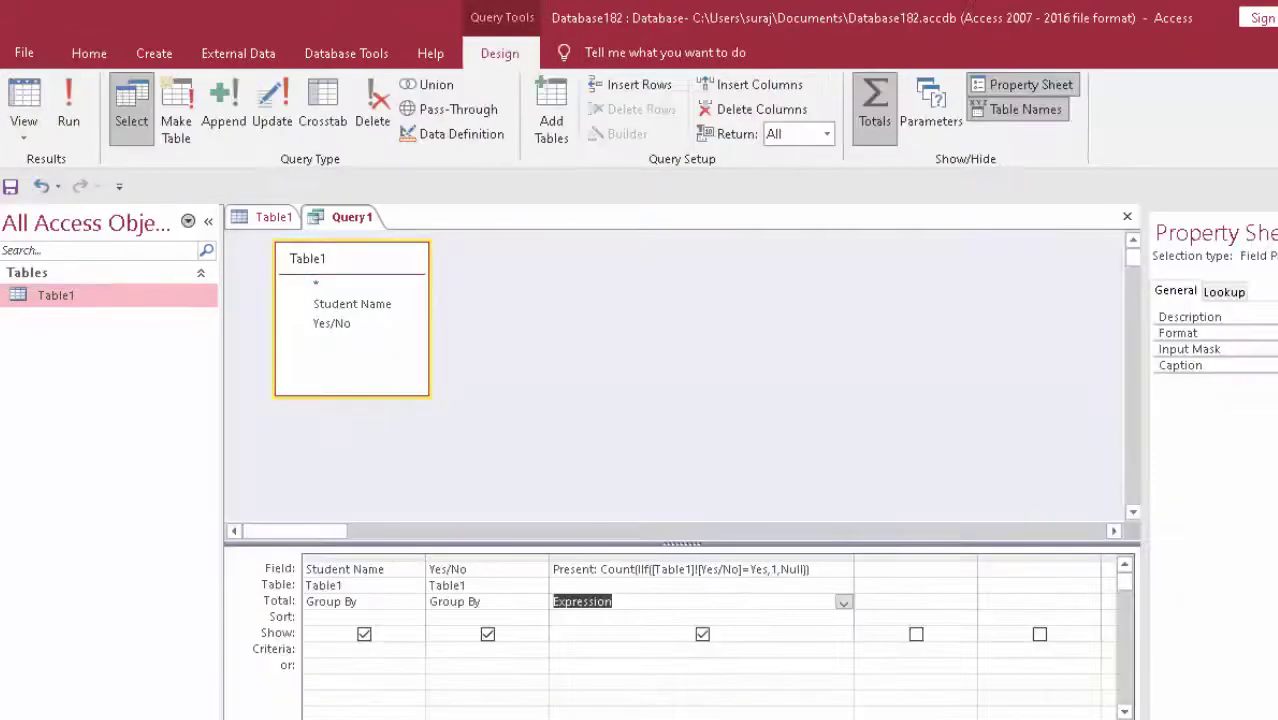
pyautogui.click(68, 105)
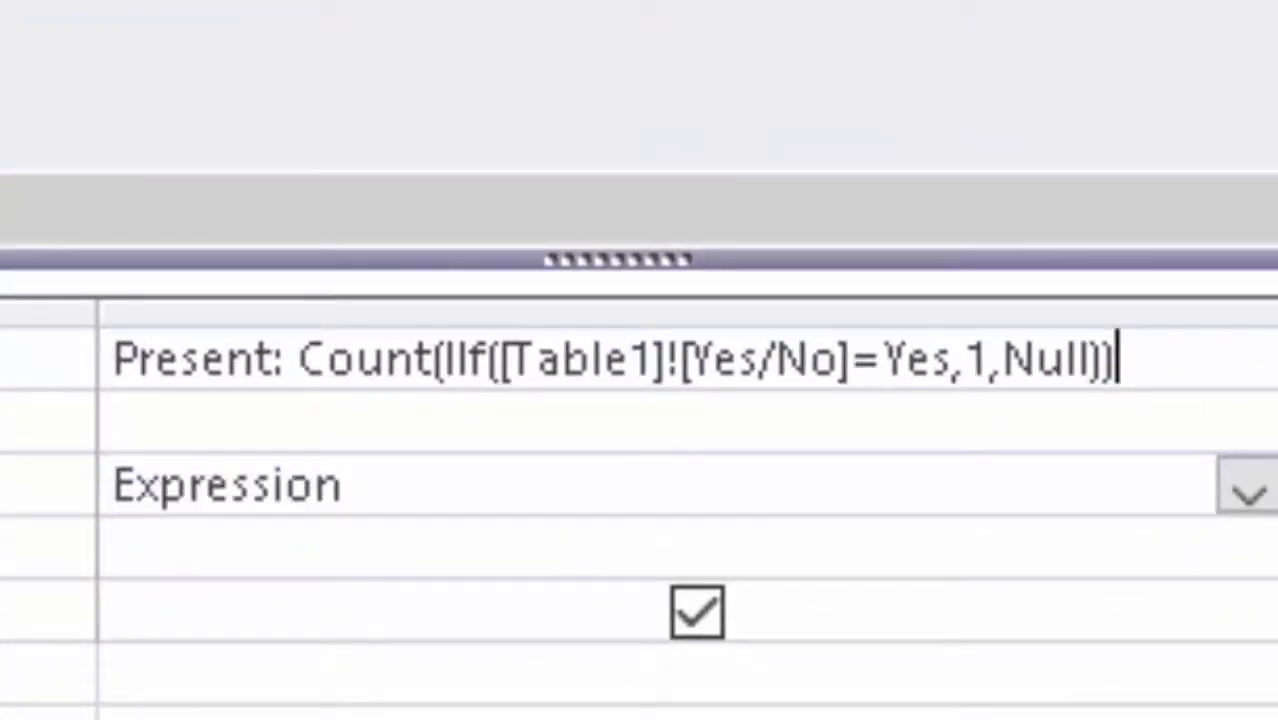
# Copy the Present expression into the fourth column's Field cell
pyautogui.moveTo(1114, 358); pyautogui.dragTo(113, 358)
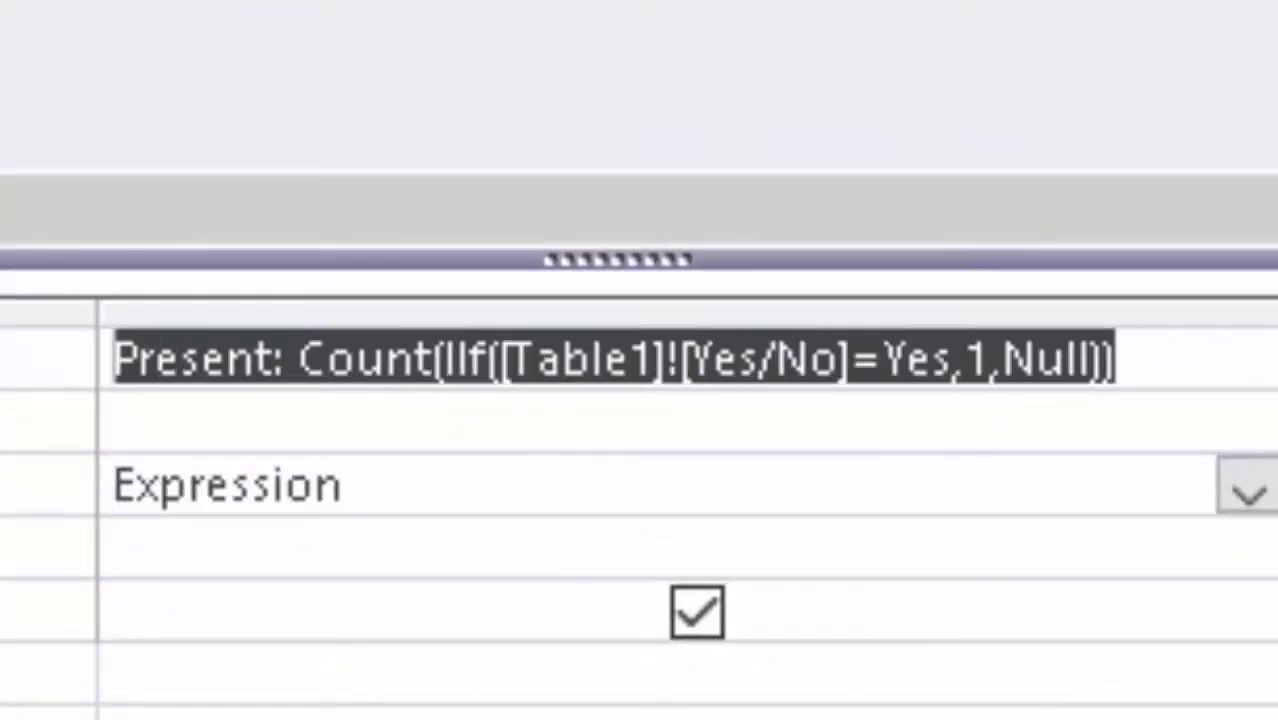
pyautogui.rightClick(635, 352)
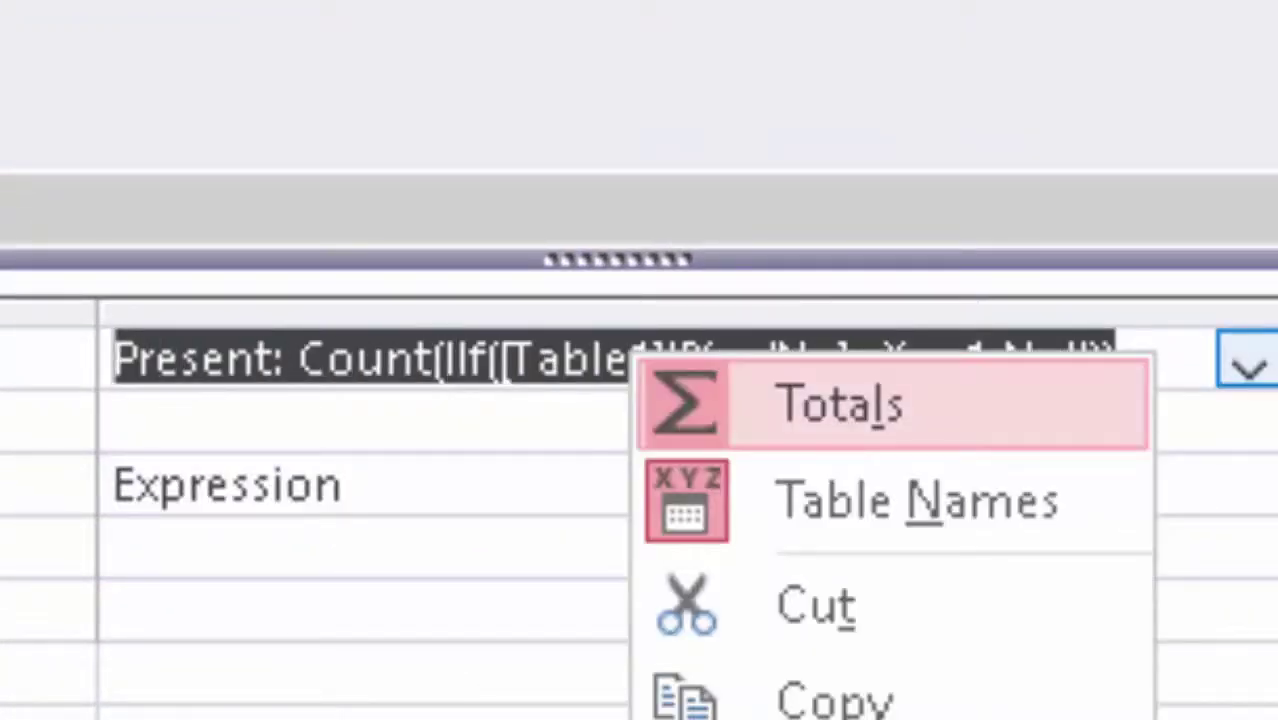
pyautogui.click(835, 700)
pyautogui.click(1000, 241)
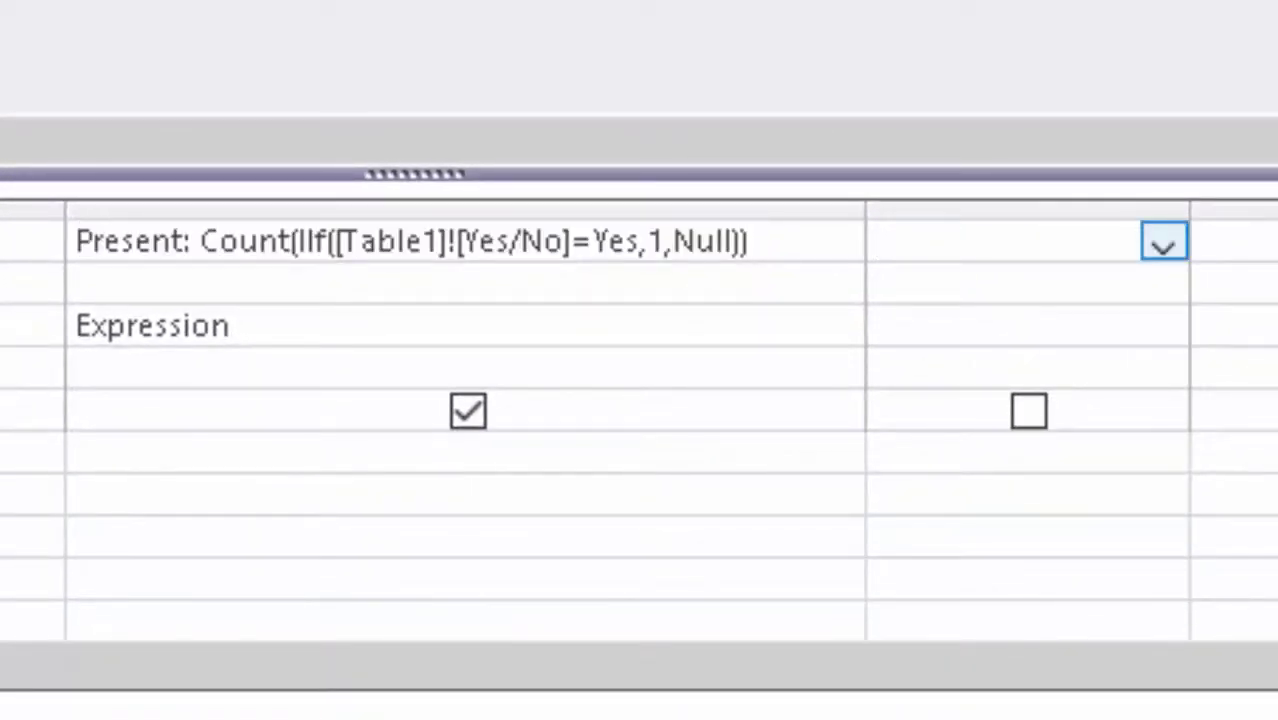
pyautogui.hotkey('ctrl', 'v')
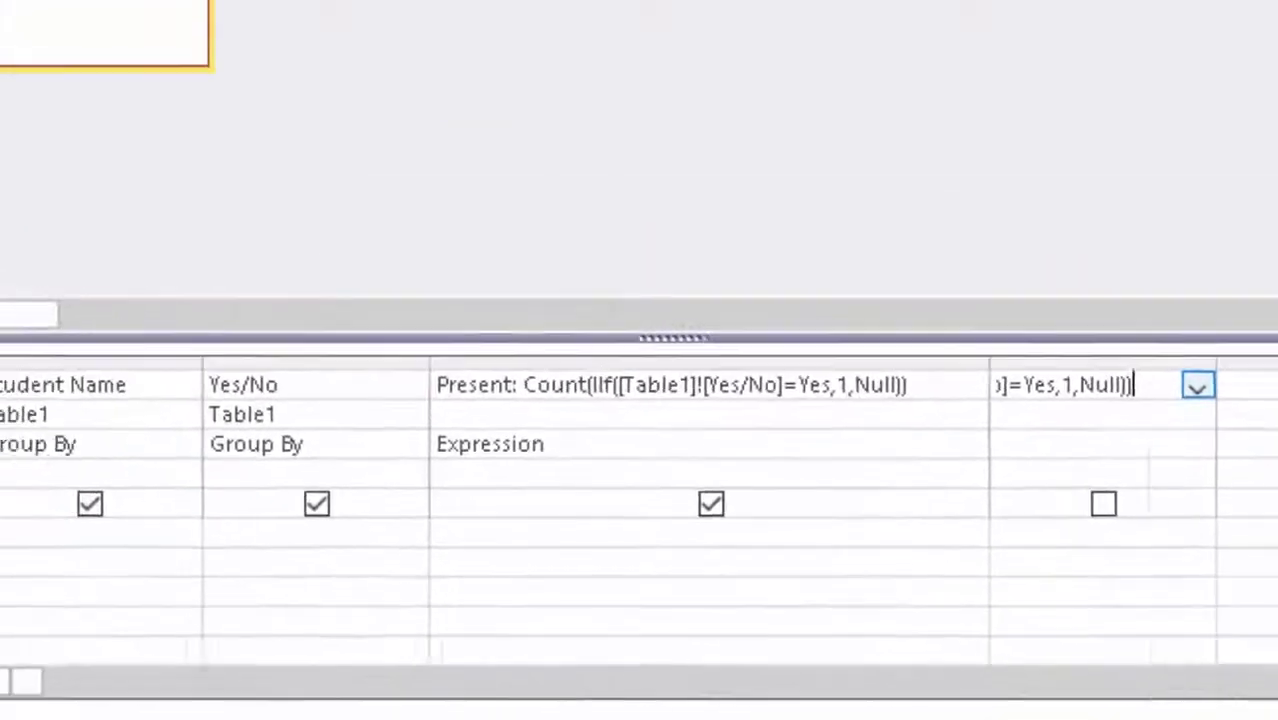
# In the Zoom box, change the condition from Yes to No so the column counts absences
pyautogui.rightClick(1150, 390)
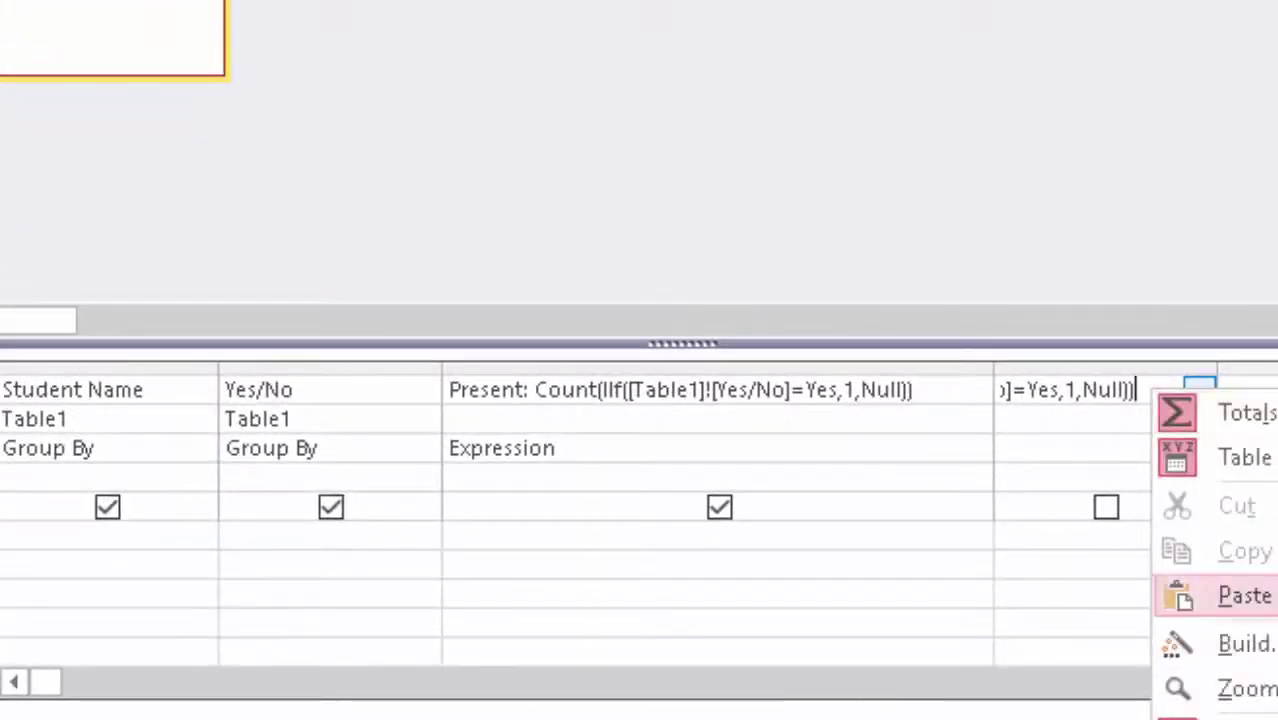
pyautogui.click(1240, 688)
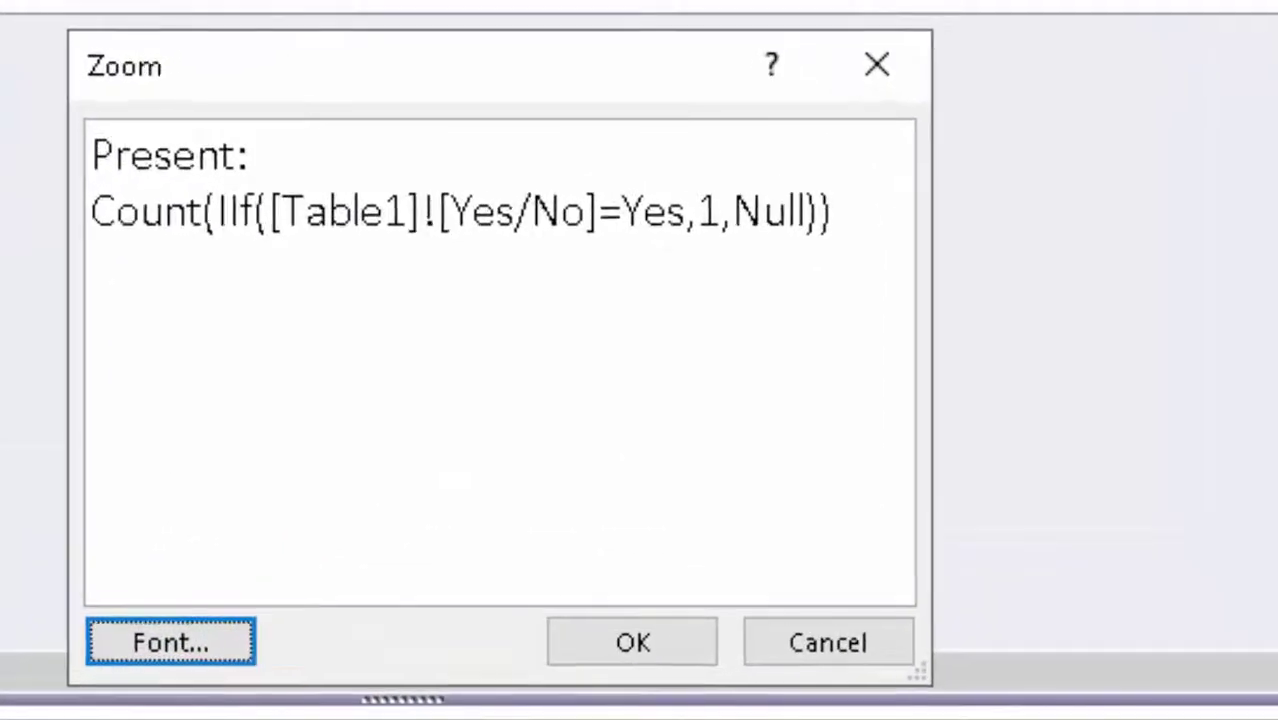
pyautogui.click(690, 132)
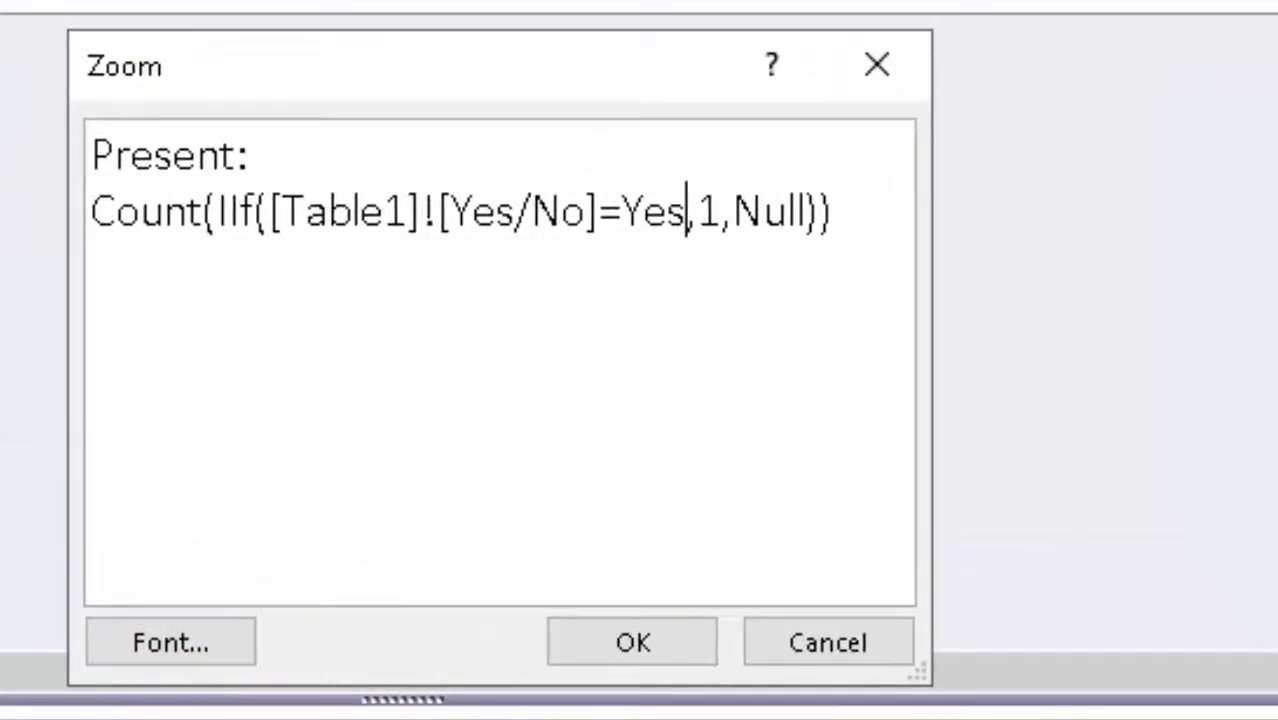
pyautogui.press('BackSpace')
pyautogui.press('BackSpace')
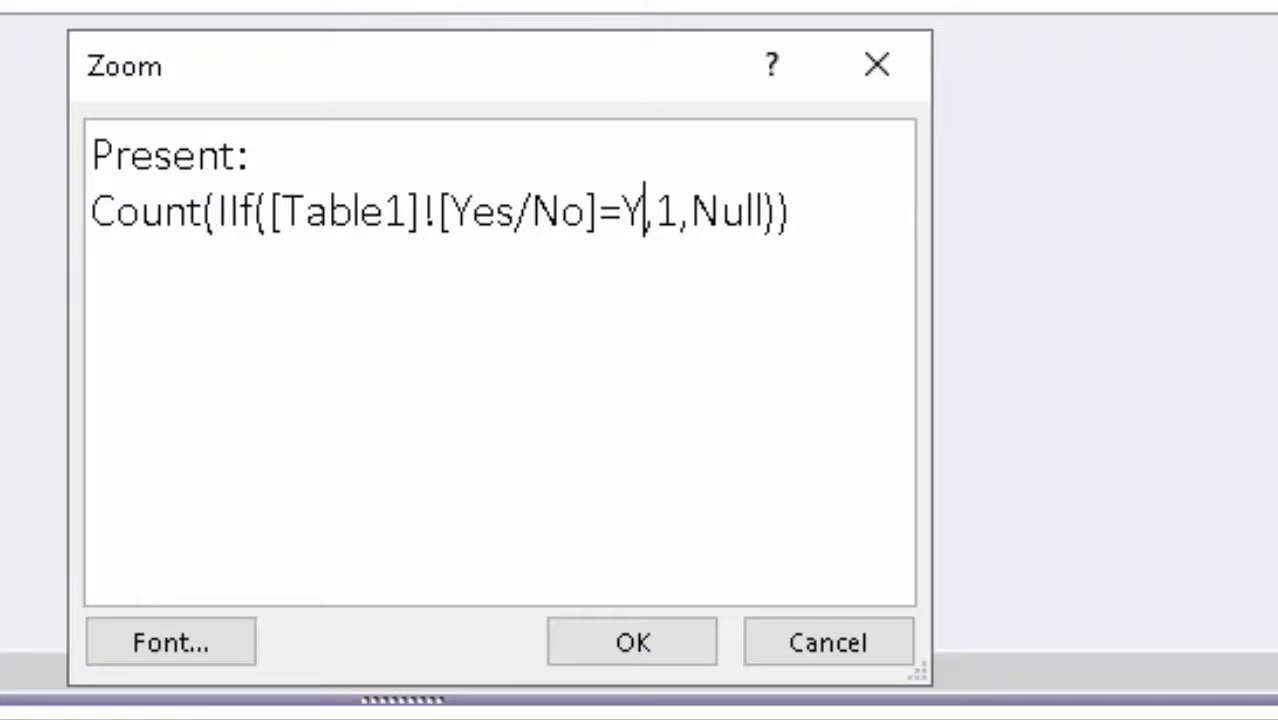
pyautogui.press('BackSpace')
pyautogui.write('No')
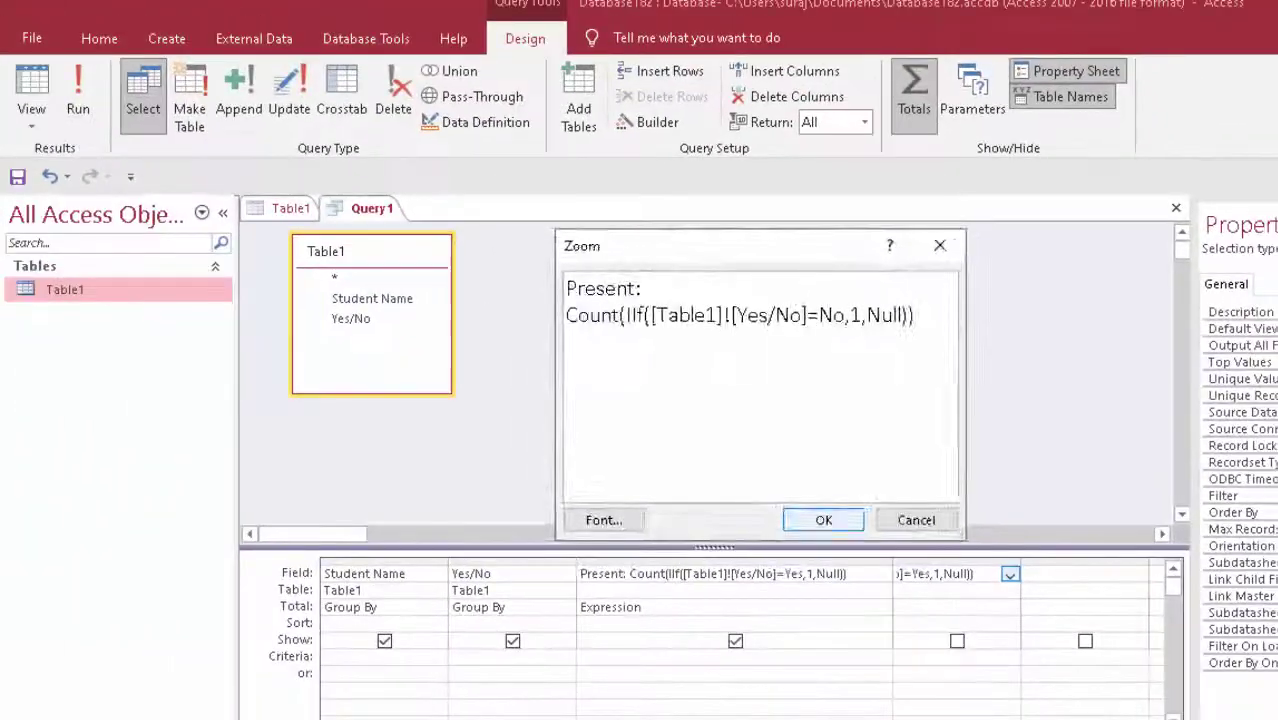
pyautogui.press('Return')
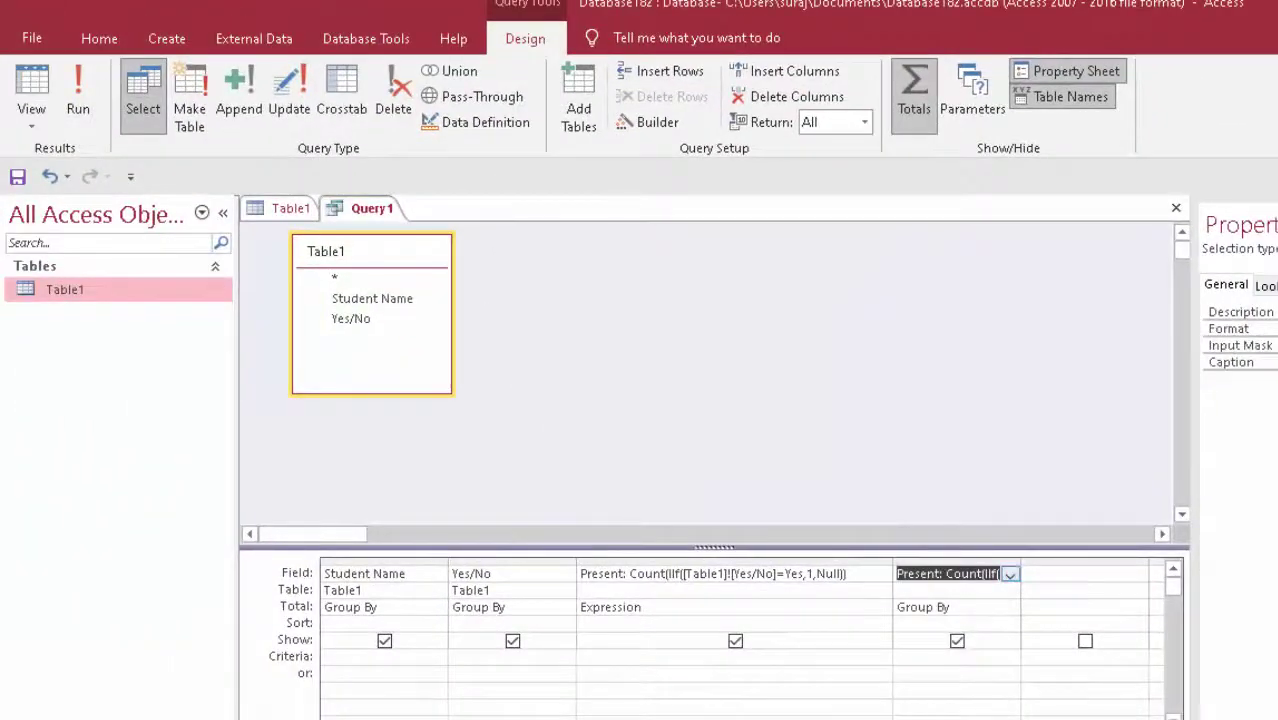
# Rename the fourth column's field from Present to Absent
pyautogui.click(941, 574)
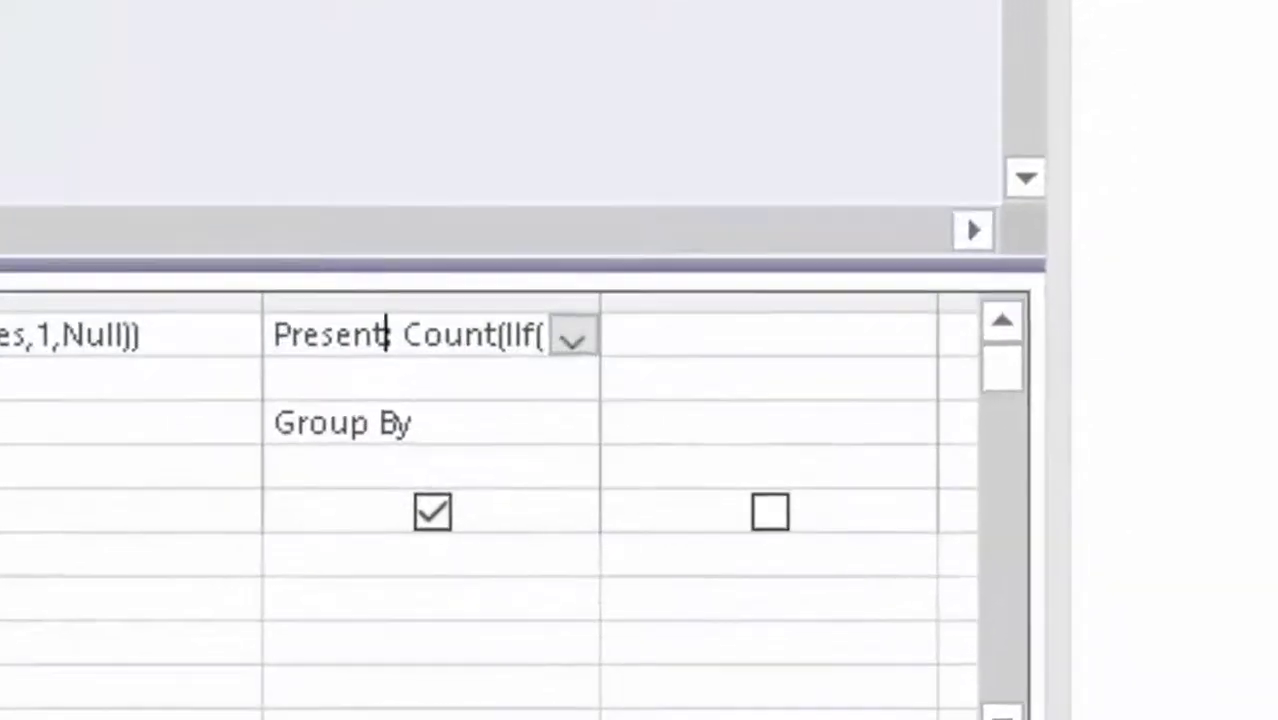
pyautogui.press('BackSpace')
pyautogui.press('BackSpace')
pyautogui.press('BackSpace')
pyautogui.press('BackSpace')
pyautogui.press('BackSpace')
pyautogui.press('BackSpace')
pyautogui.press('BackSpace')
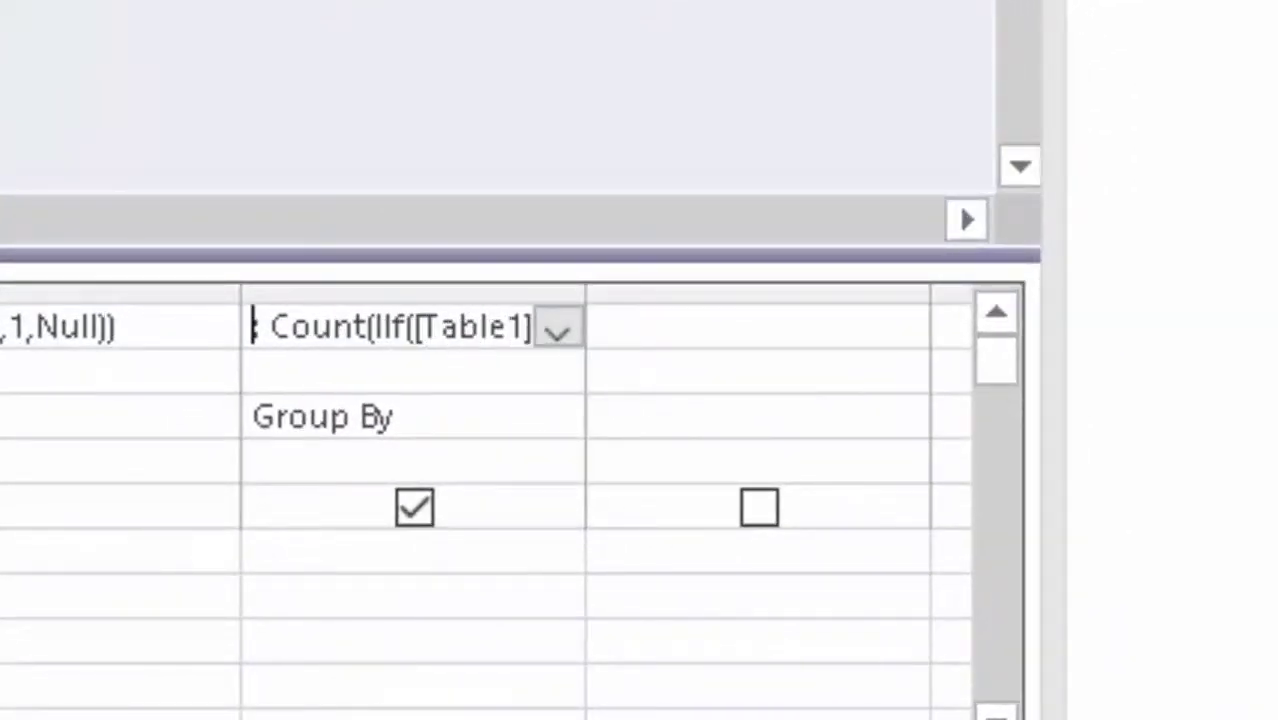
pyautogui.write('Abse')
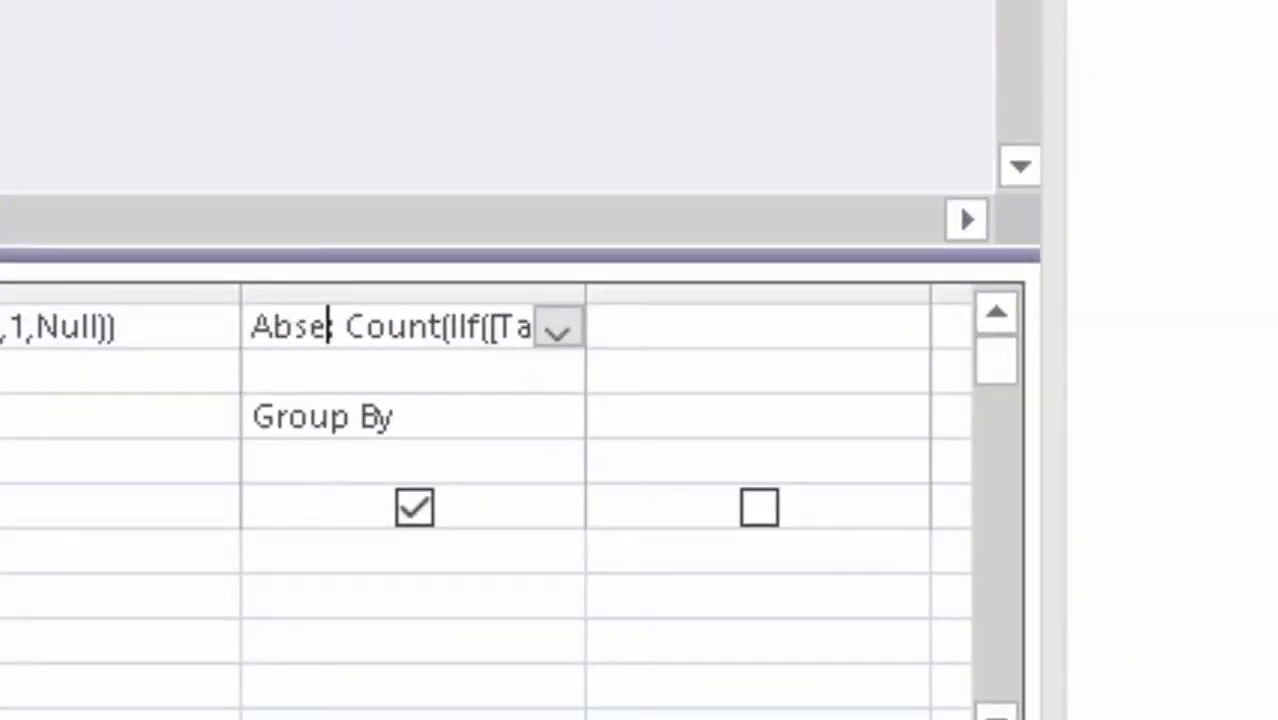
pyautogui.write('nt')
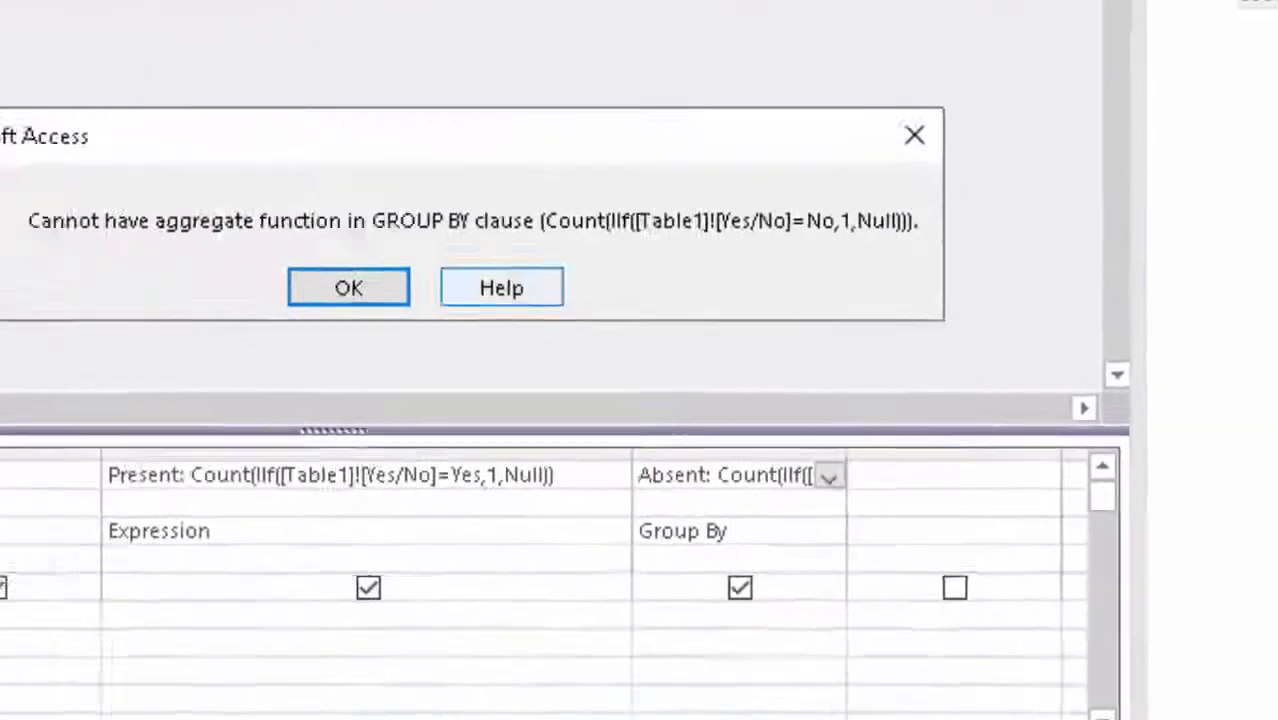
pyautogui.press('Return')
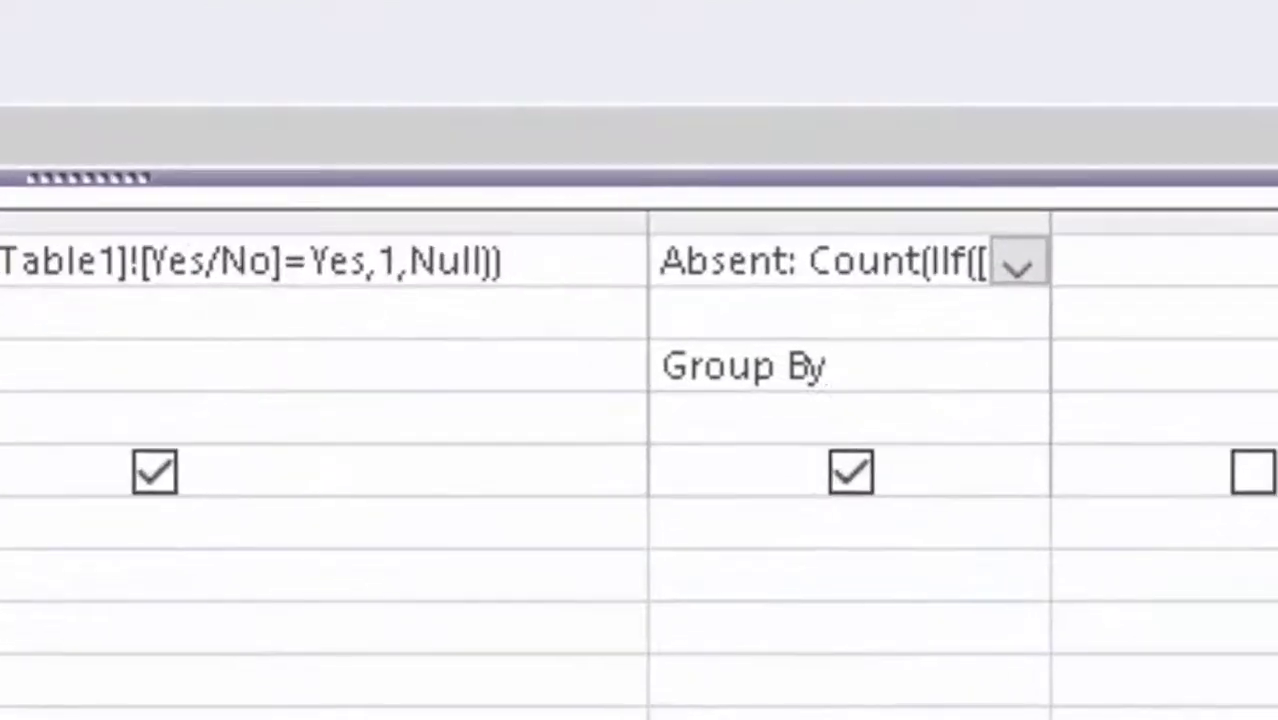
# Set the Absent column's Total to Expression and run the query, showing counts like Sumit Absent 2
pyautogui.click(950, 607)
pyautogui.click(1018, 366)
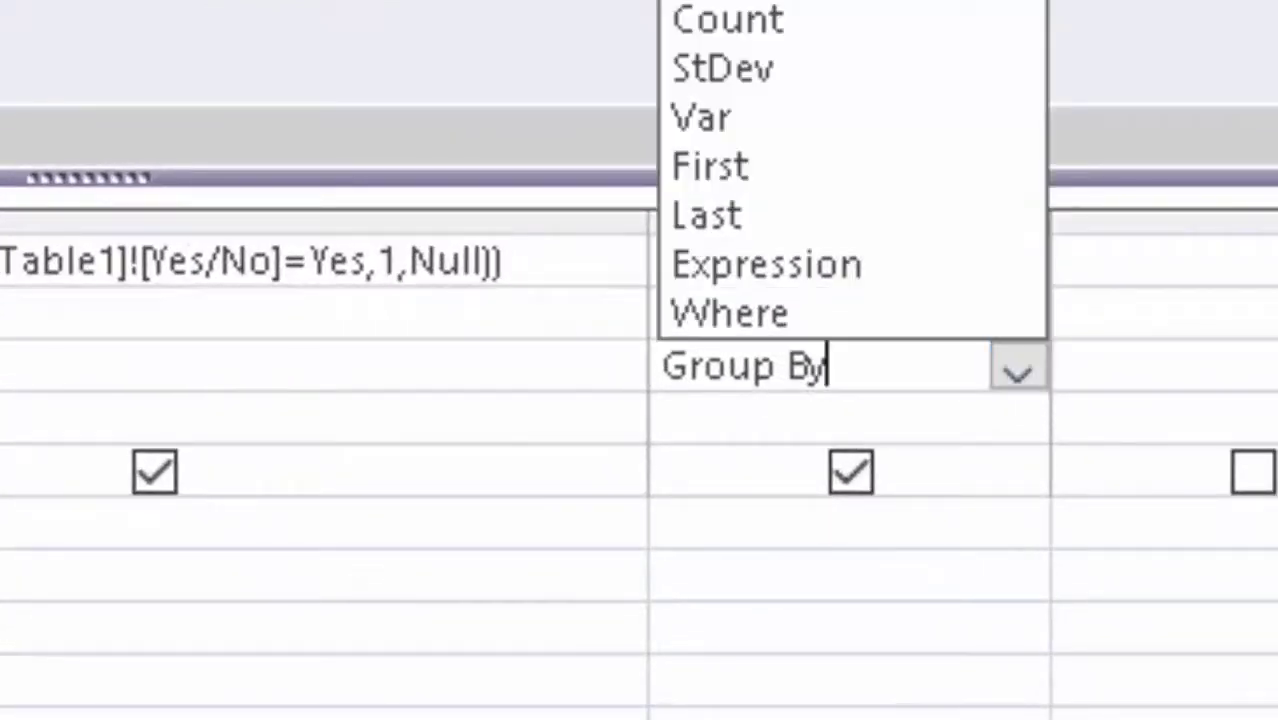
pyautogui.click(765, 263)
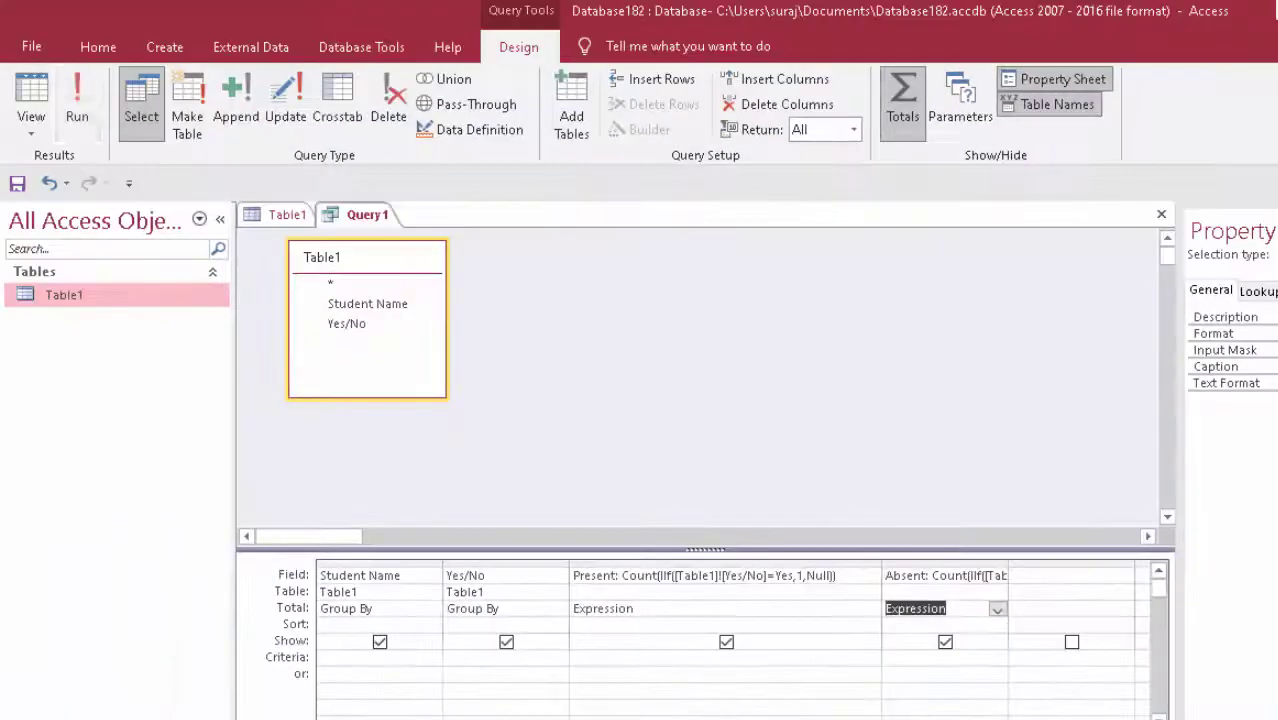
pyautogui.click(77, 105)
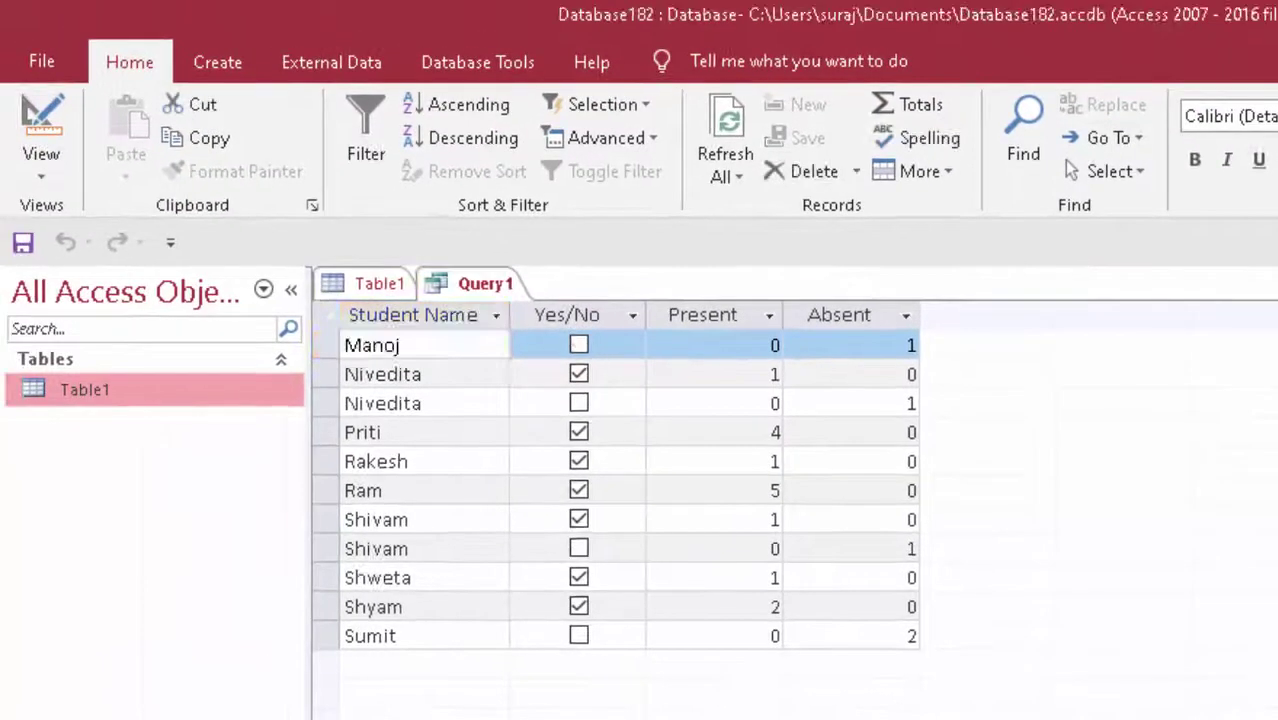
# Untick the Yes/No box on Ram's first Table1 record to mark him absent
pyautogui.hotkey('ctrl', 'F6')
pyautogui.click(418, 249)
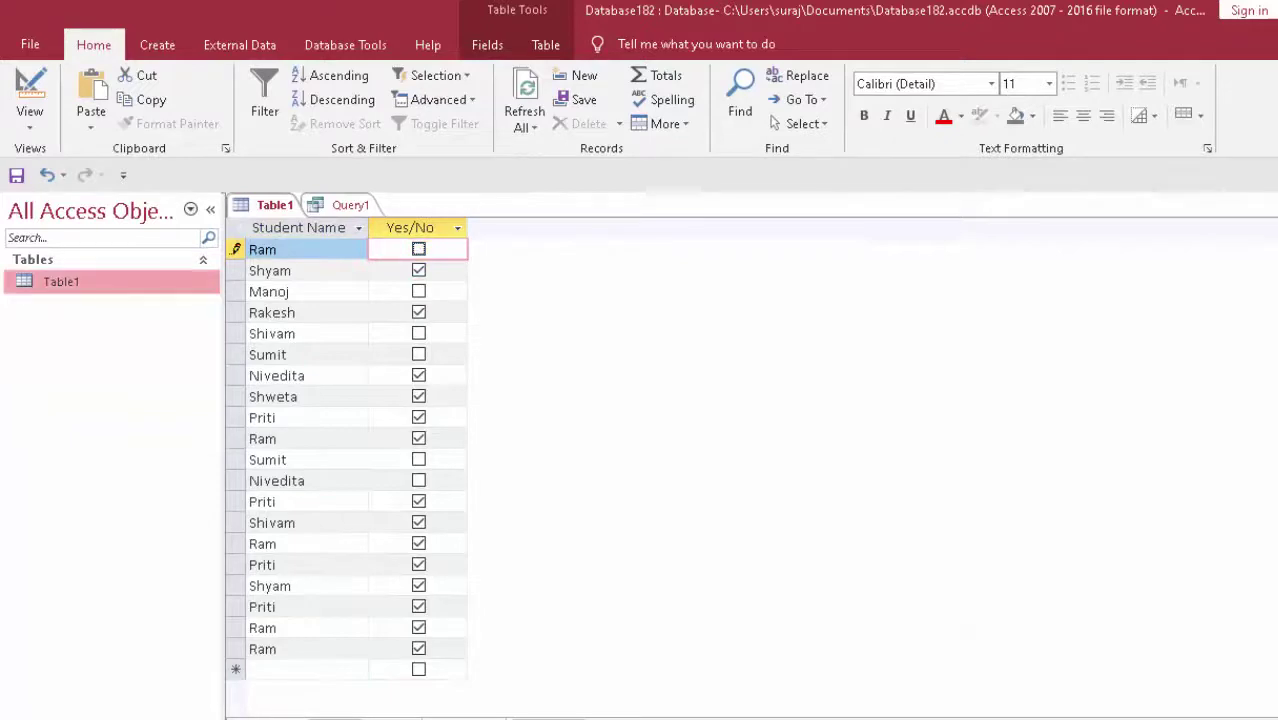
pyautogui.hotkey('shift', 'Tab')
# Rerun Query1 via Design View so Ram shows Present 4 and Absent 1
pyautogui.hotkey('ctrl', 'F6')
pyautogui.click(29, 108)
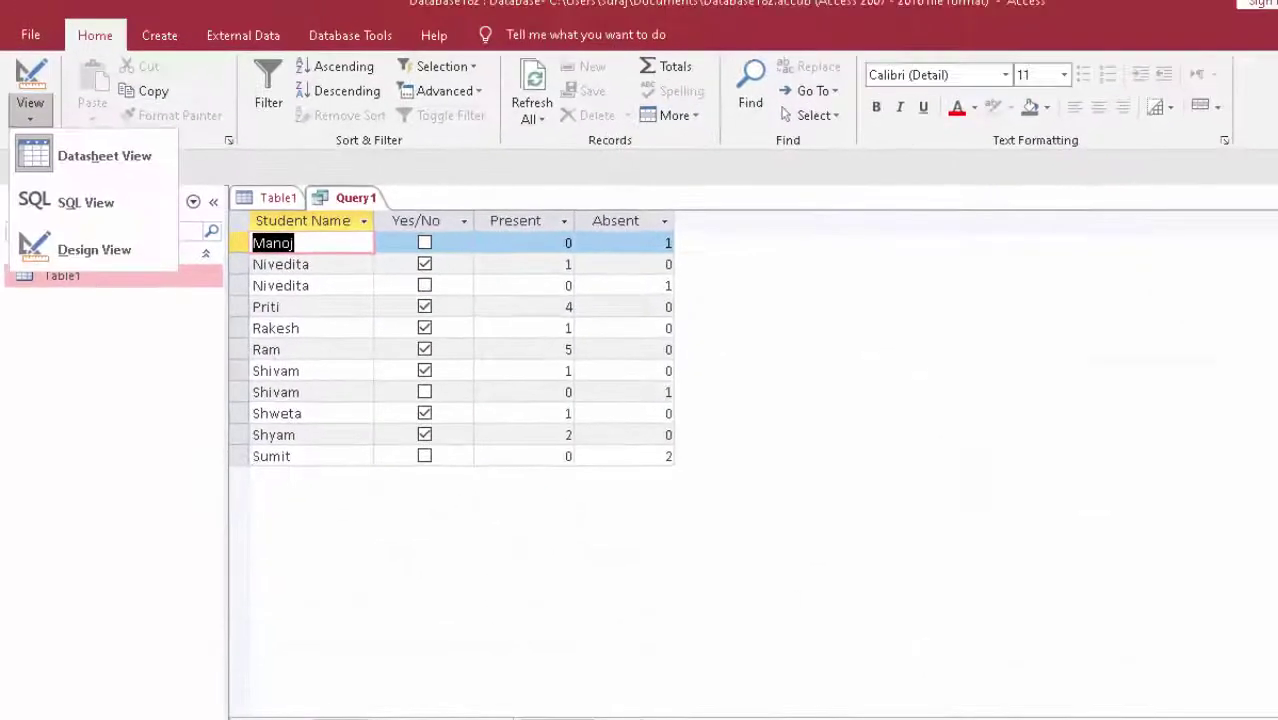
pyautogui.click(100, 249)
pyautogui.click(75, 95)
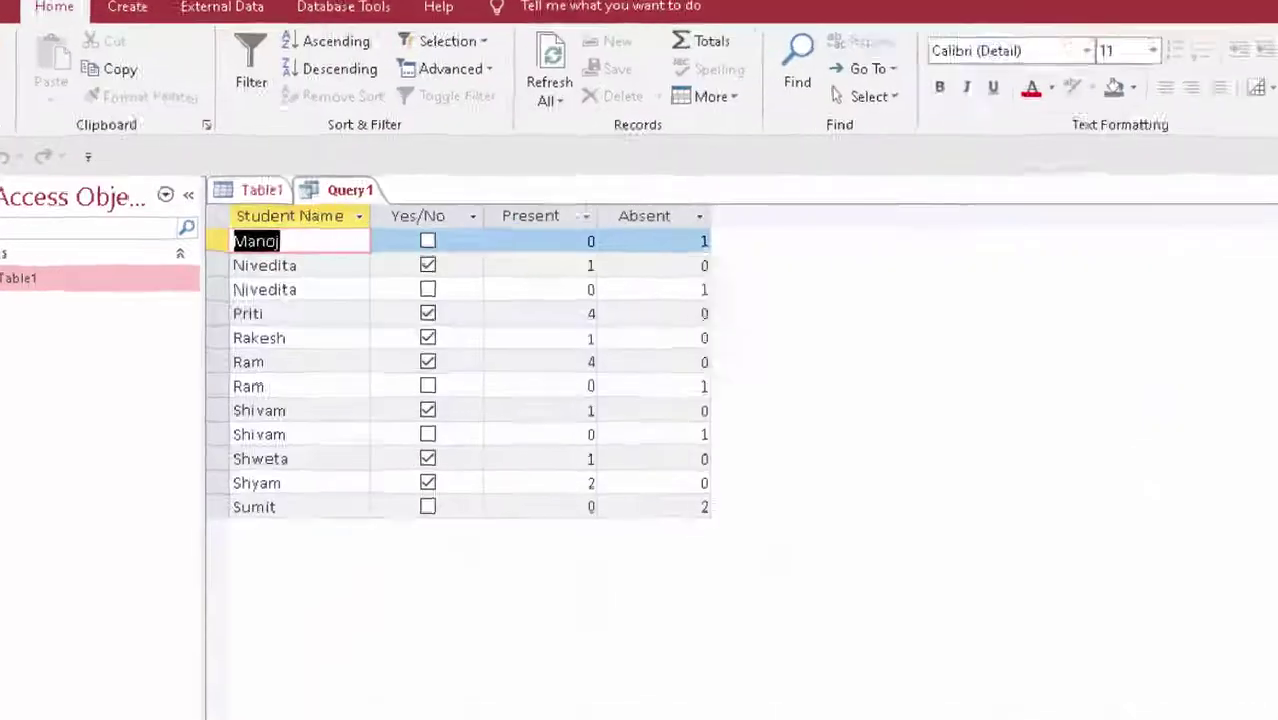